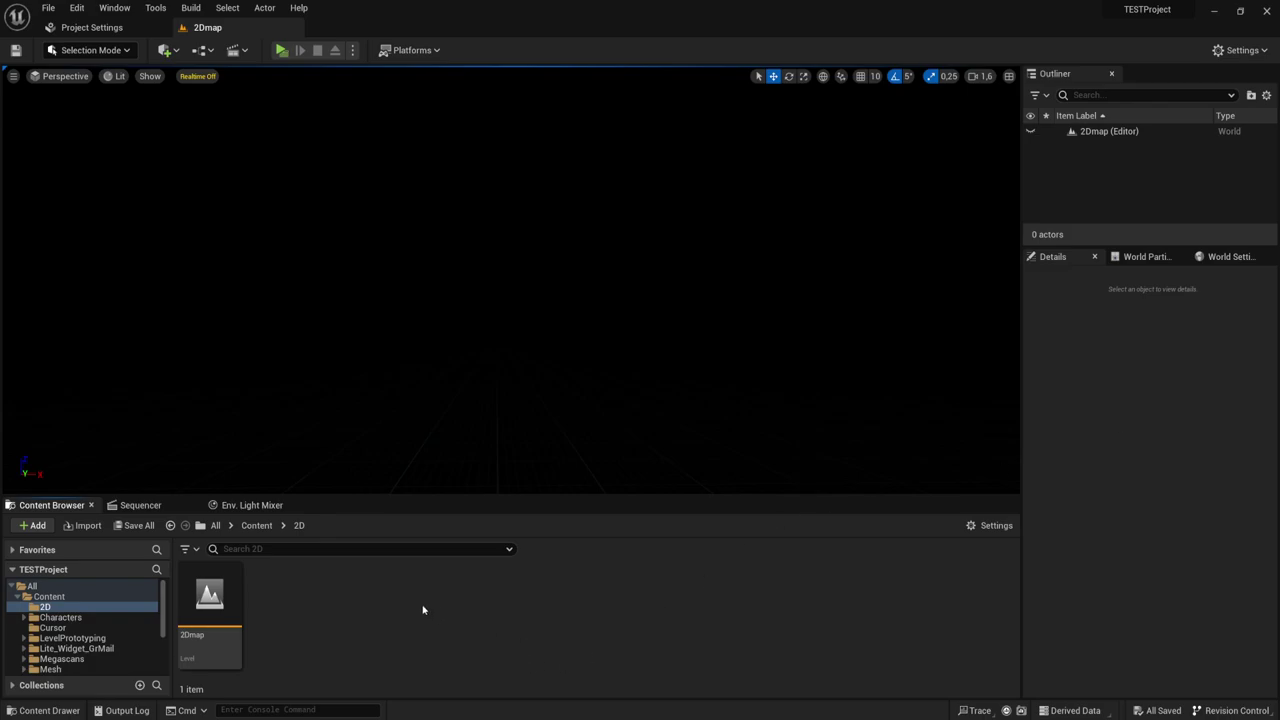
Create a new folder named Animation inside Content/2D
{"action": "right_click", "coordinate": [361, 591]}
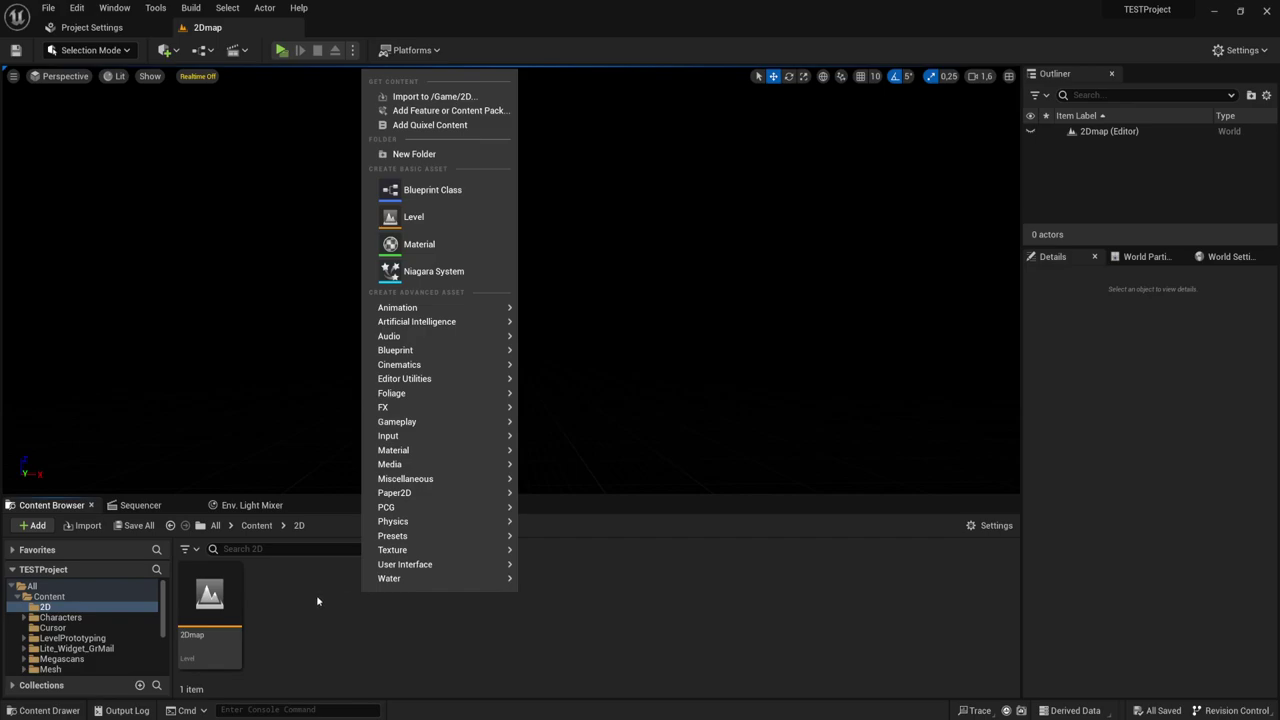
{"action": "left_click", "coordinate": [314, 599]}
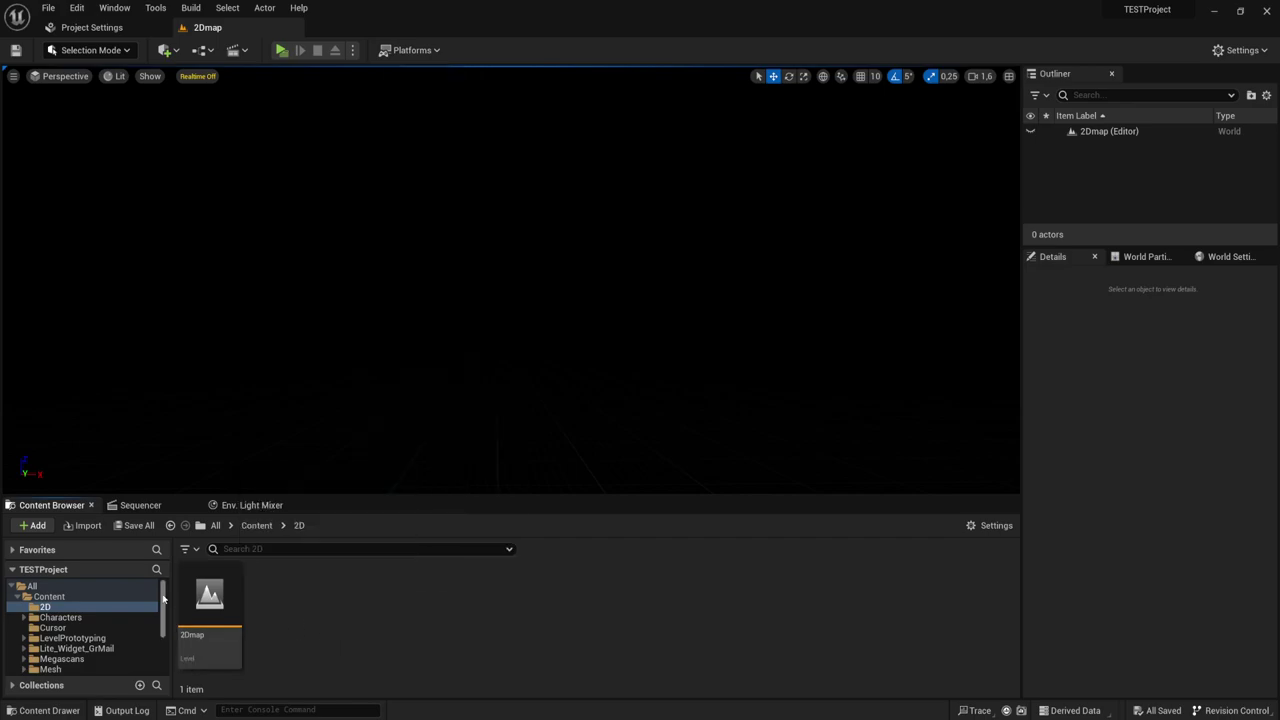
{"action": "right_click", "coordinate": [257, 604]}
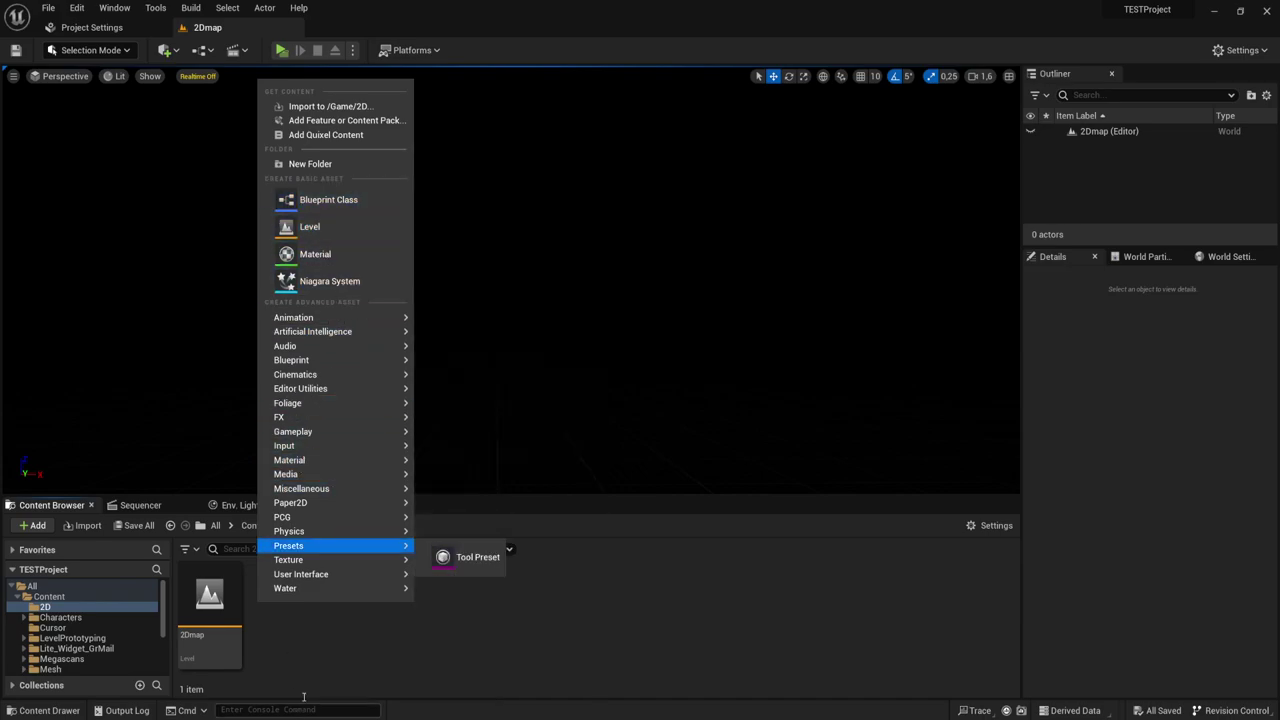
{"action": "left_click", "coordinate": [232, 612]}
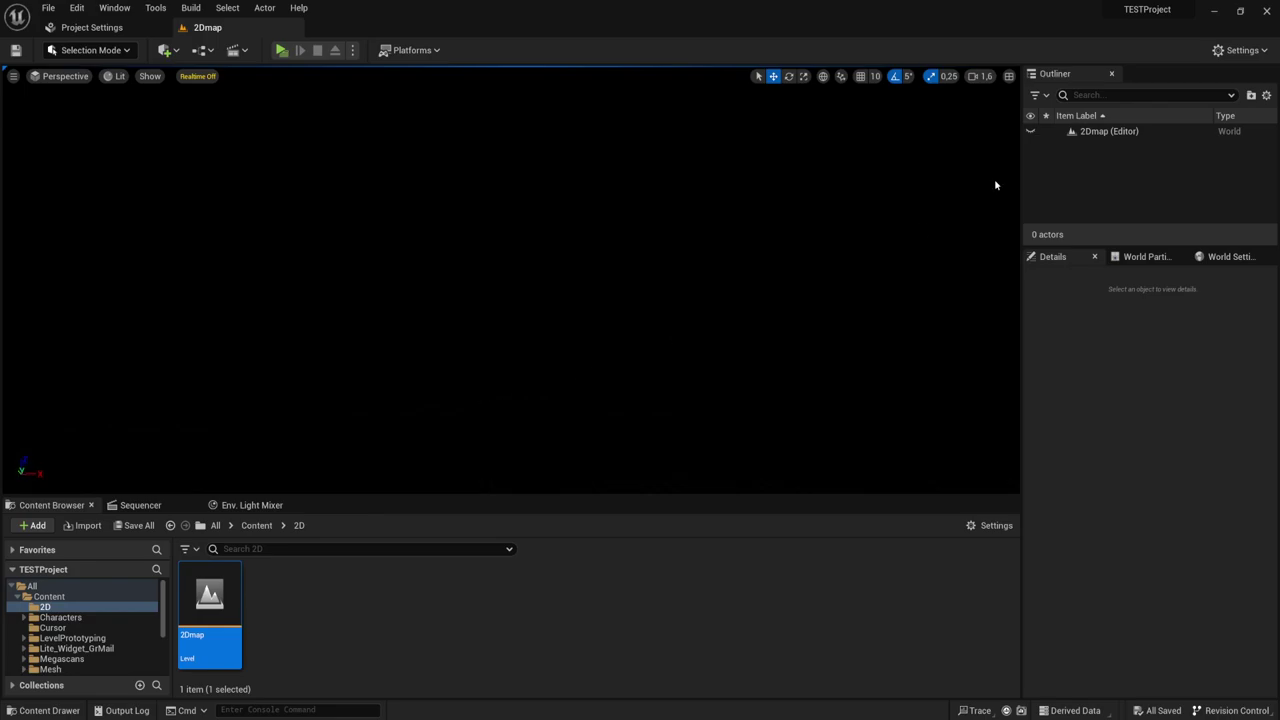
{"action": "left_click", "coordinate": [1110, 132]}
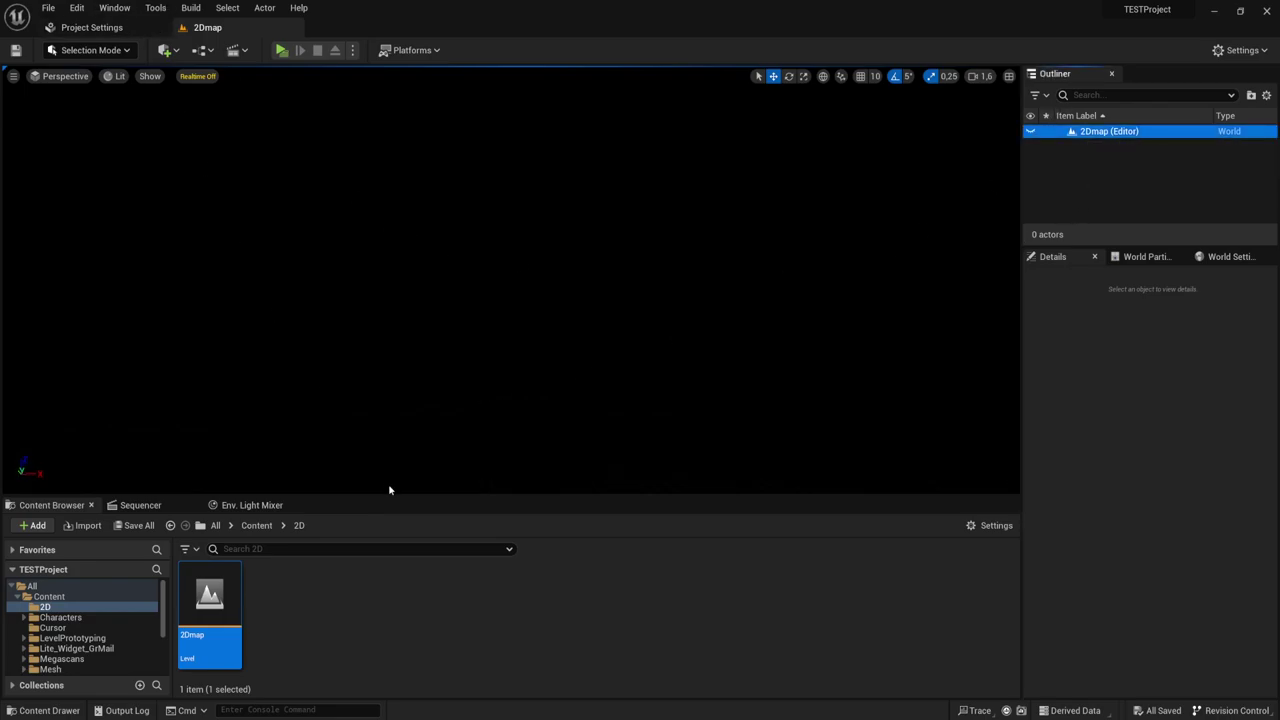
{"action": "right_click", "coordinate": [386, 608]}
{"action": "left_click", "coordinate": [447, 170]}
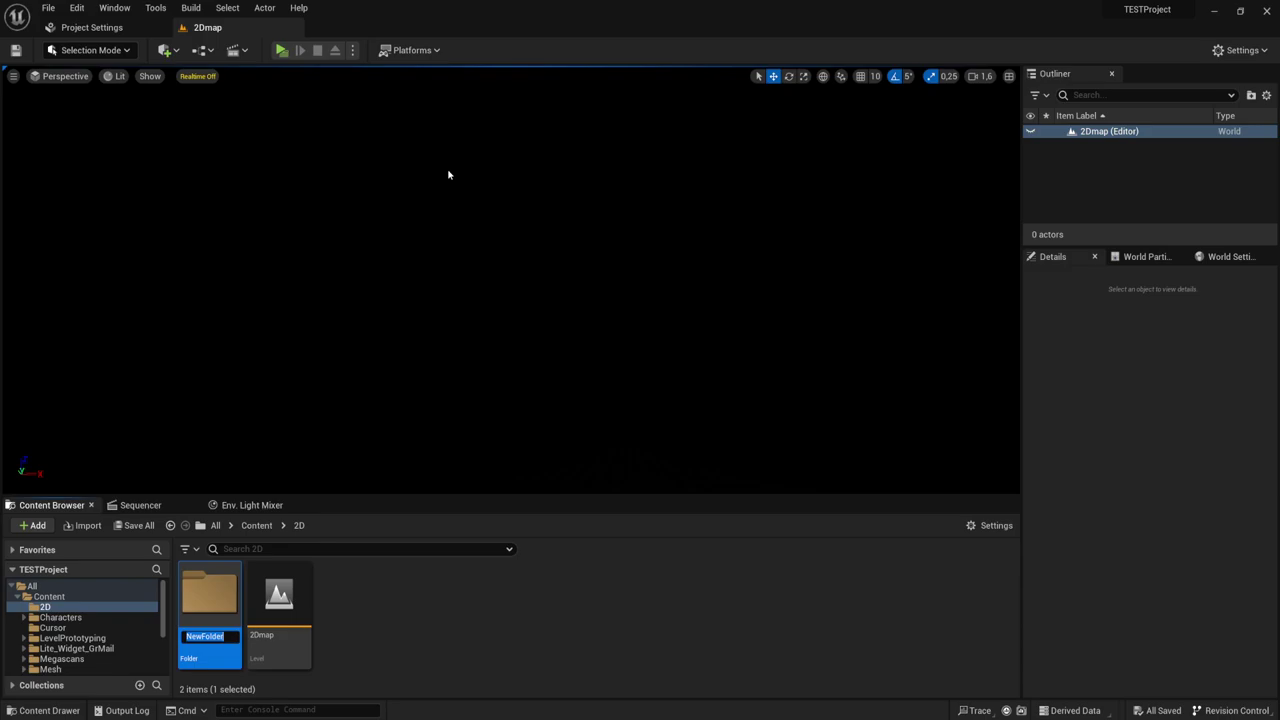
{"action": "type", "text": "Animation"}
{"action": "key", "text": "Return"}
{"action": "key", "text": "Return"}
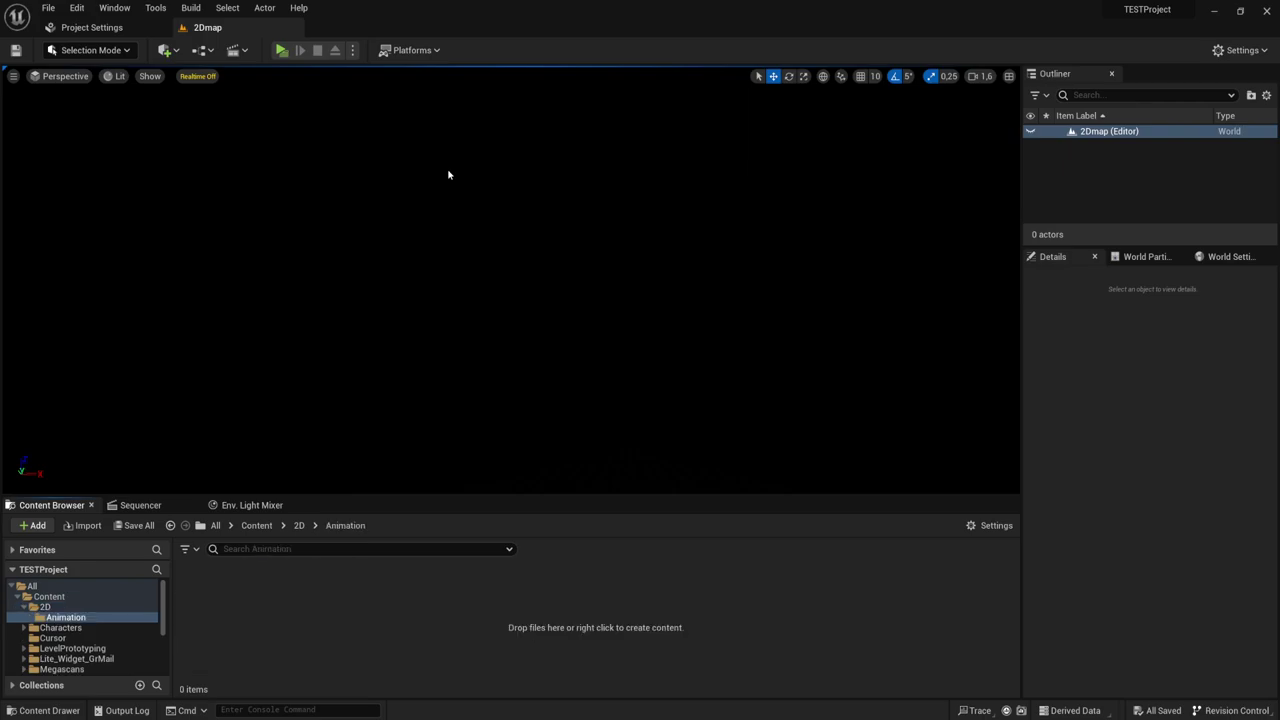
Add Idle, Jump and Run subfolders inside Animation, then open Idle
{"action": "right_click", "coordinate": [303, 599]}
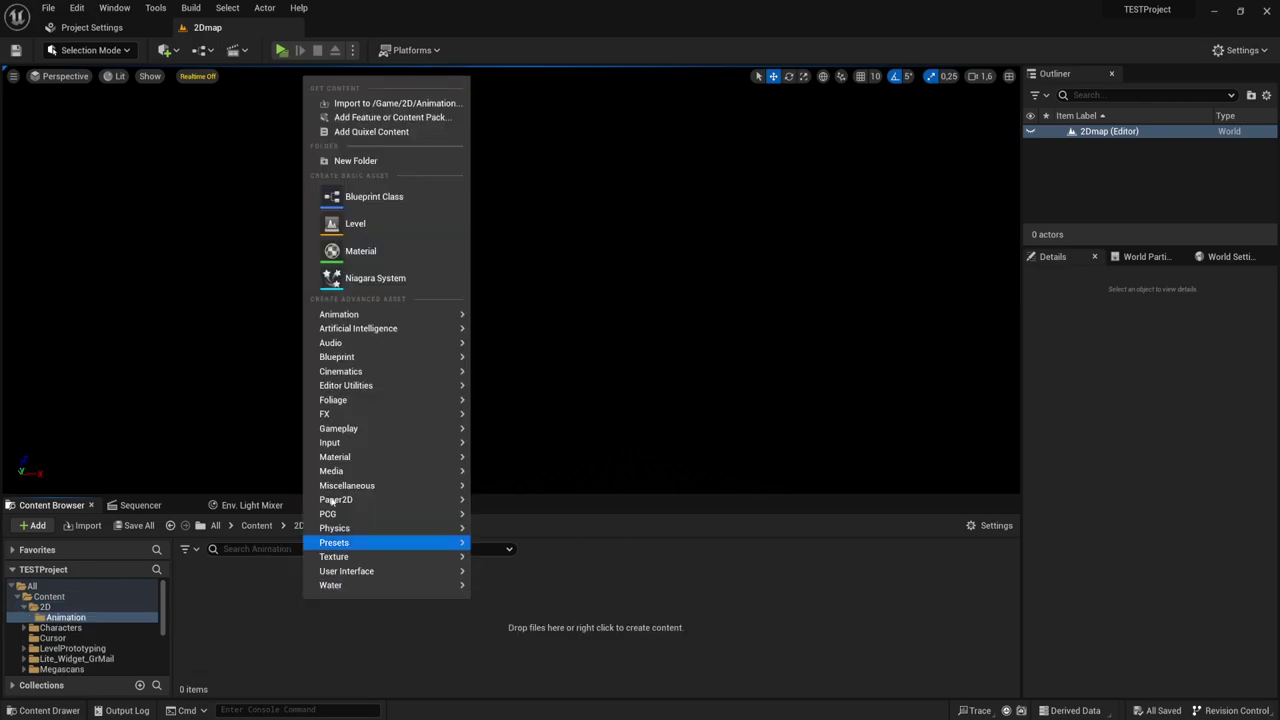
{"action": "left_click", "coordinate": [361, 162]}
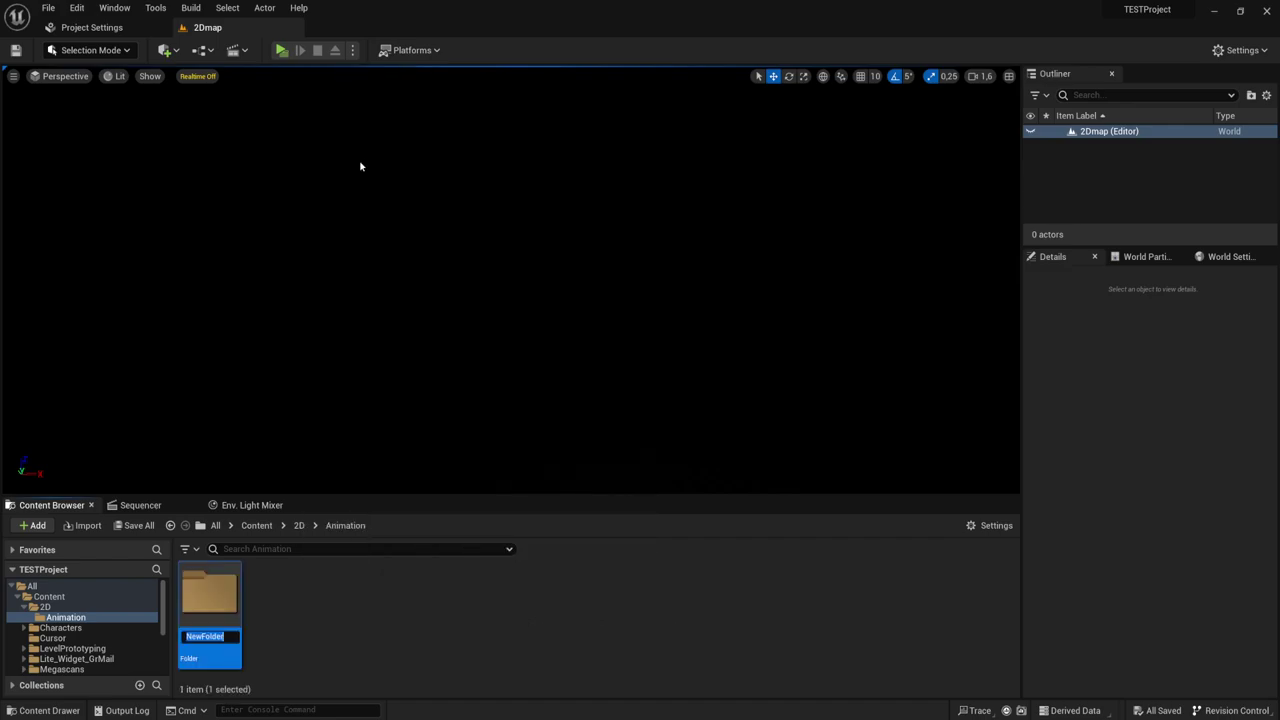
{"action": "key", "text": "BackSpace"}
{"action": "type", "text": "Idle"}
{"action": "key", "text": "Return"}
{"action": "right_click", "coordinate": [352, 645]}
{"action": "left_click", "coordinate": [430, 200]}
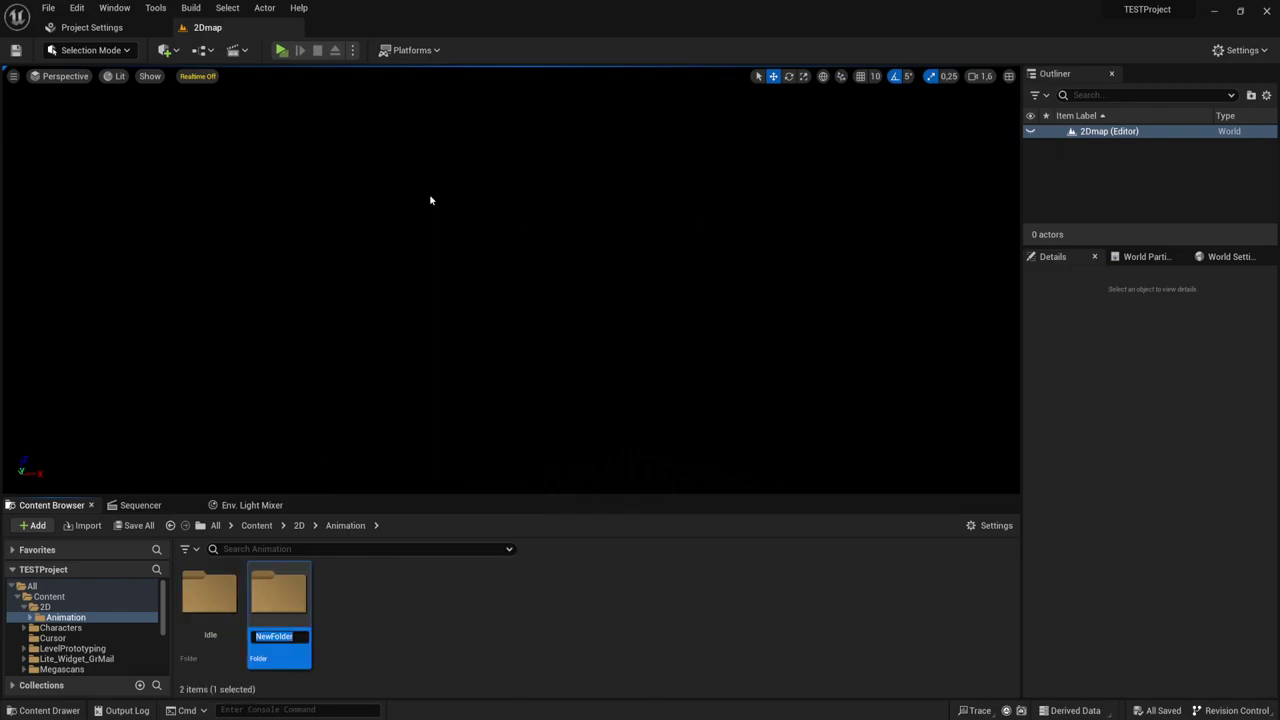
{"action": "type", "text": "Jump"}
{"action": "key", "text": "Return"}
{"action": "right_click", "coordinate": [411, 632]}
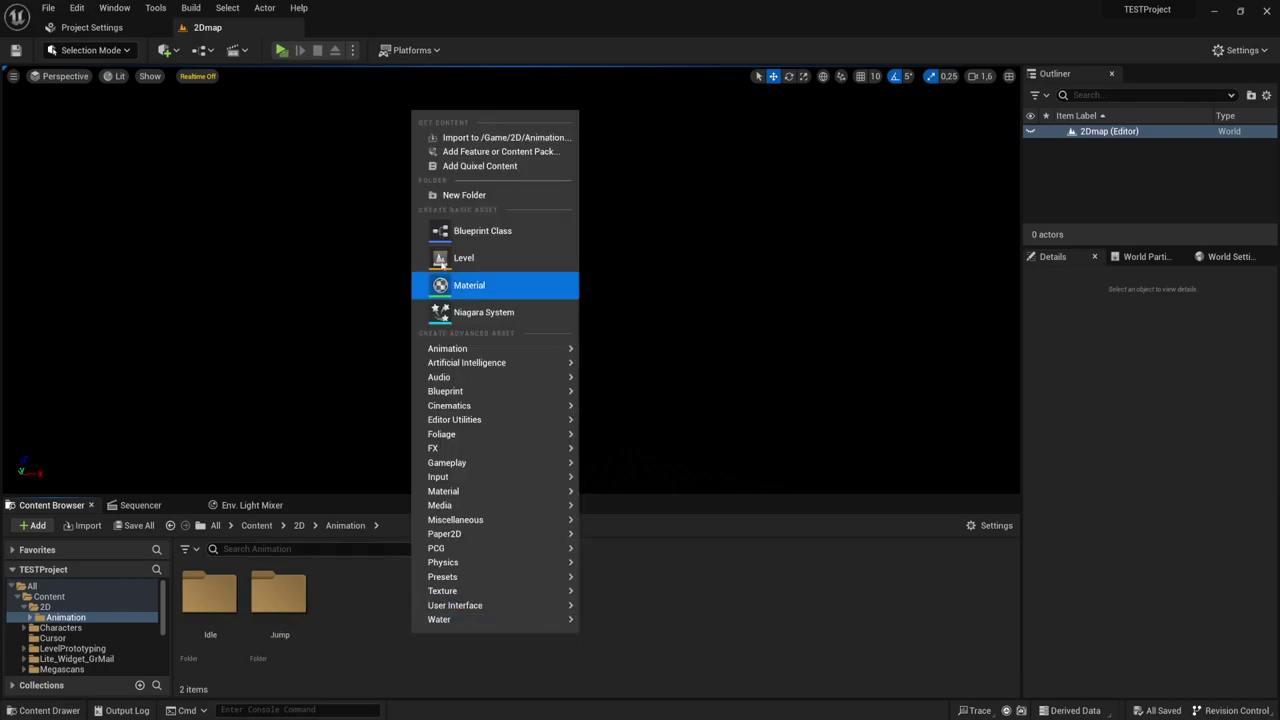
{"action": "left_click", "coordinate": [478, 203]}
{"action": "type", "text": "Run"}
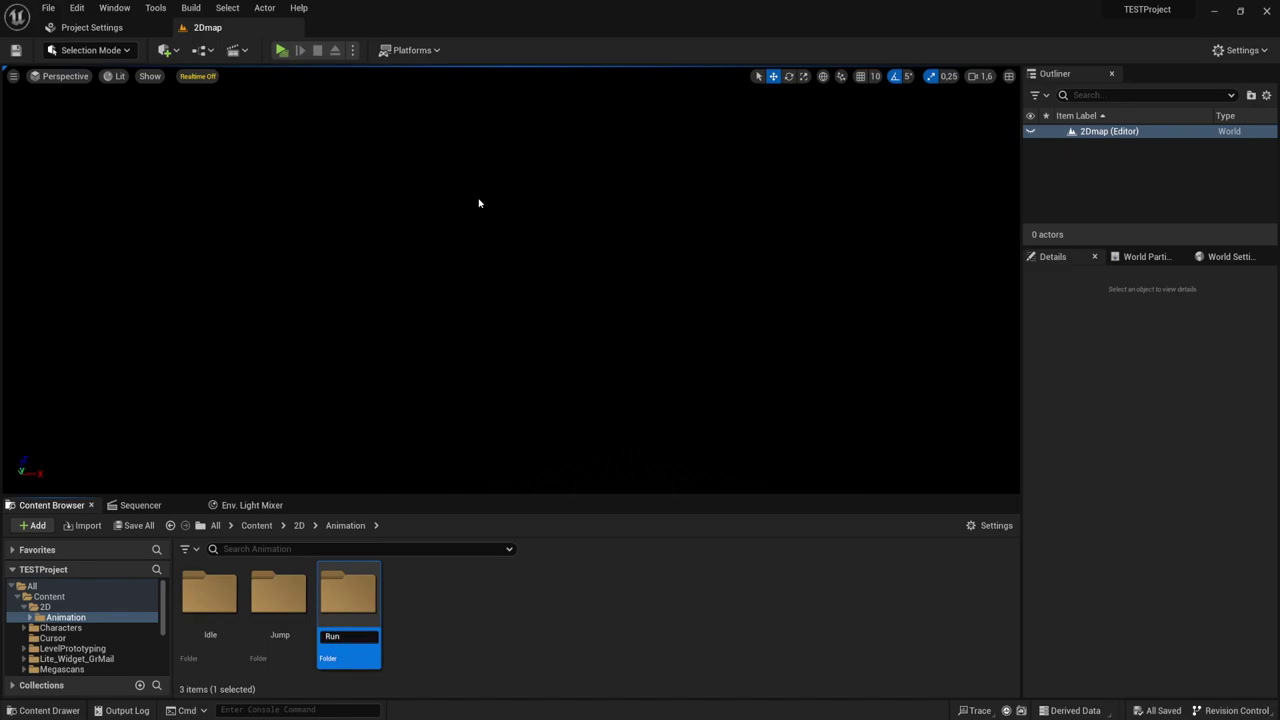
{"action": "key", "text": "Return"}
{"action": "left_click", "coordinate": [423, 629]}
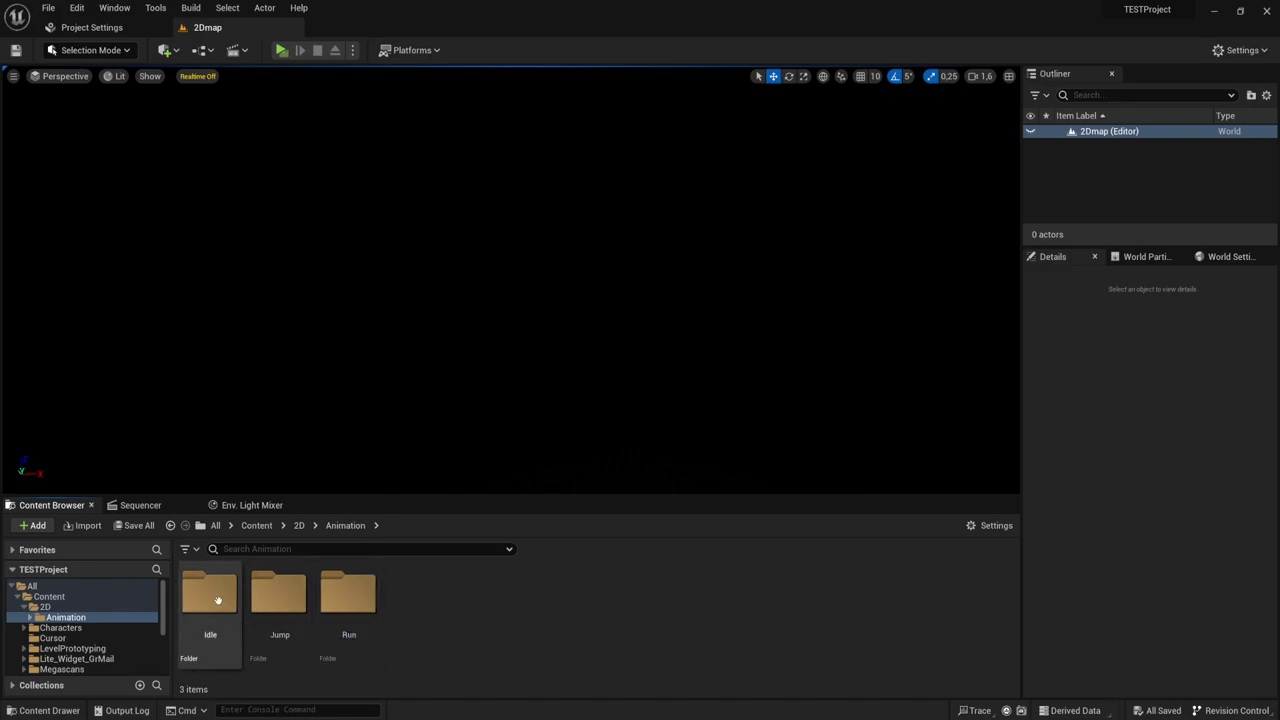
{"action": "double_click", "coordinate": [218, 600]}
Import Idle-Sheet.png from Desktop > 2D > Character > Idle into /Game/2D/Animation/Idle
{"action": "right_click", "coordinate": [294, 592]}
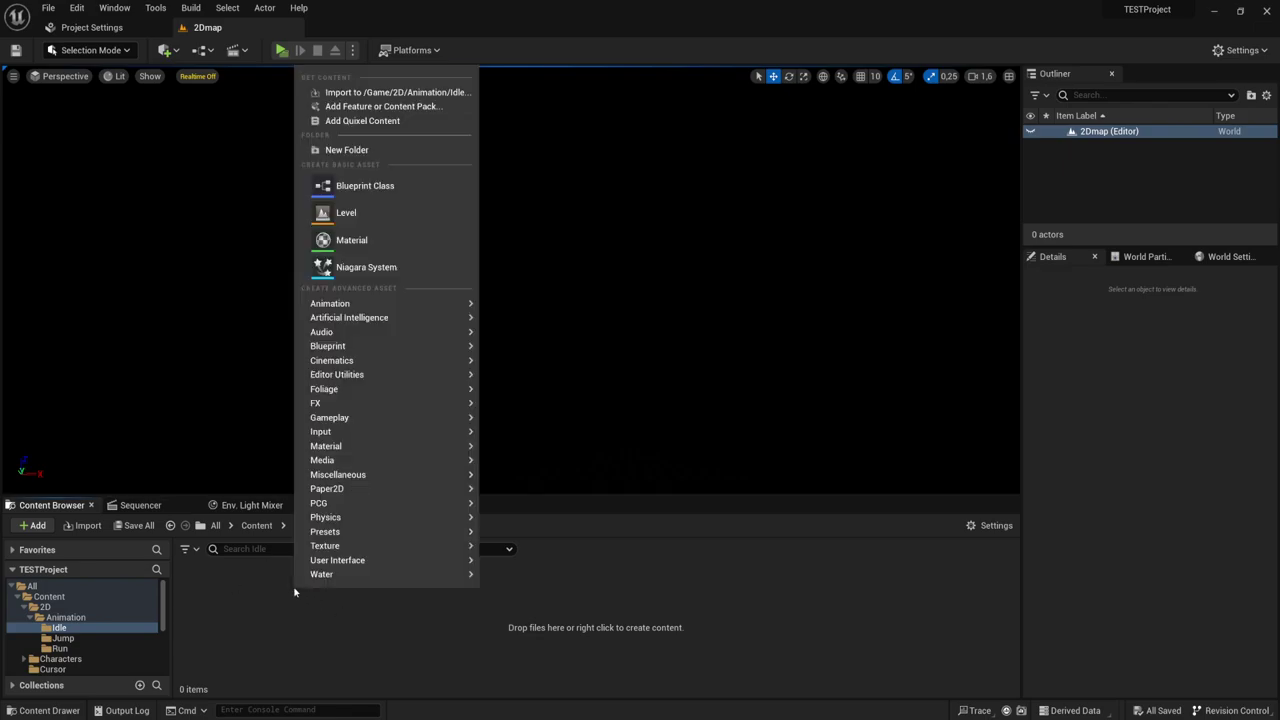
{"action": "left_click", "coordinate": [362, 93]}
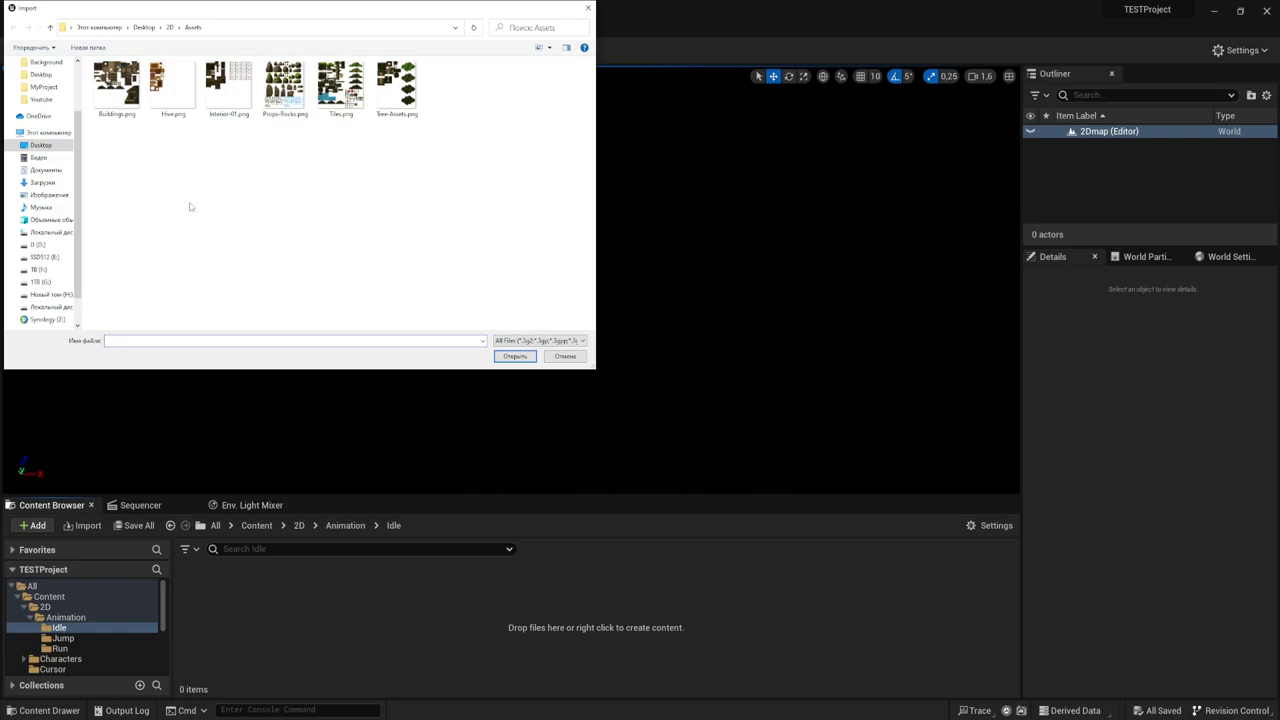
{"action": "left_click", "coordinate": [145, 27]}
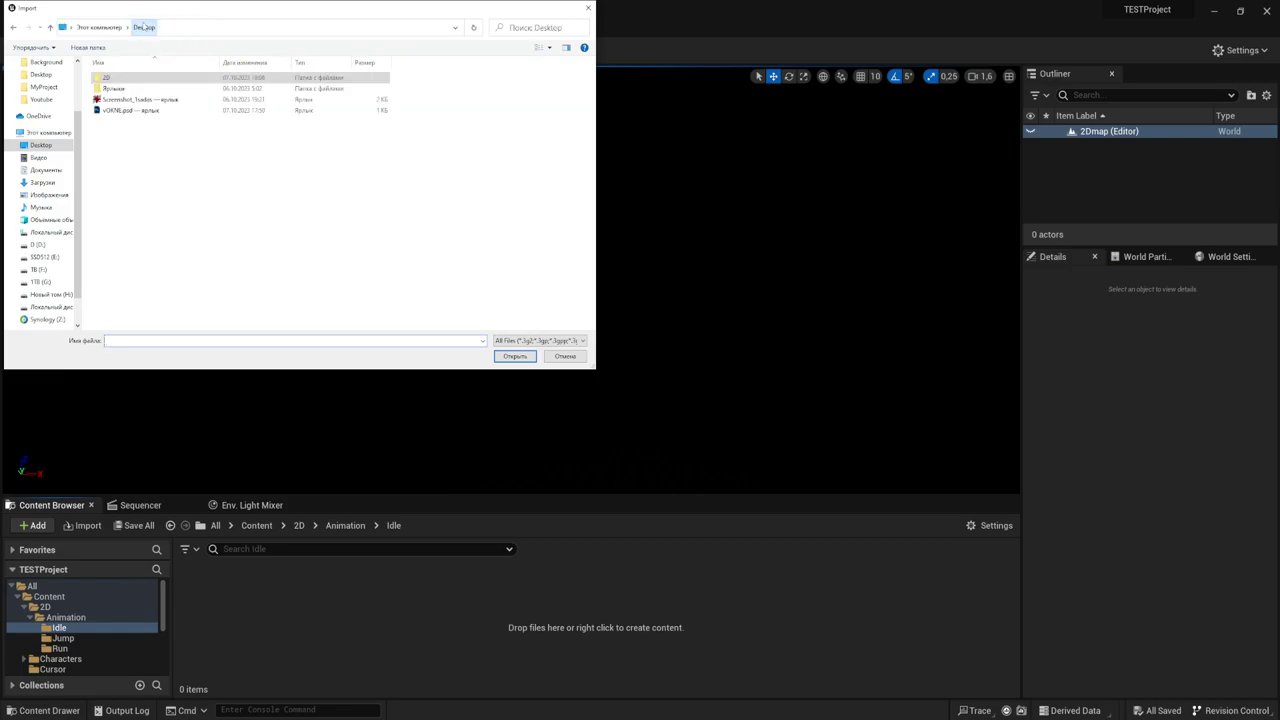
{"action": "double_click", "coordinate": [108, 77]}
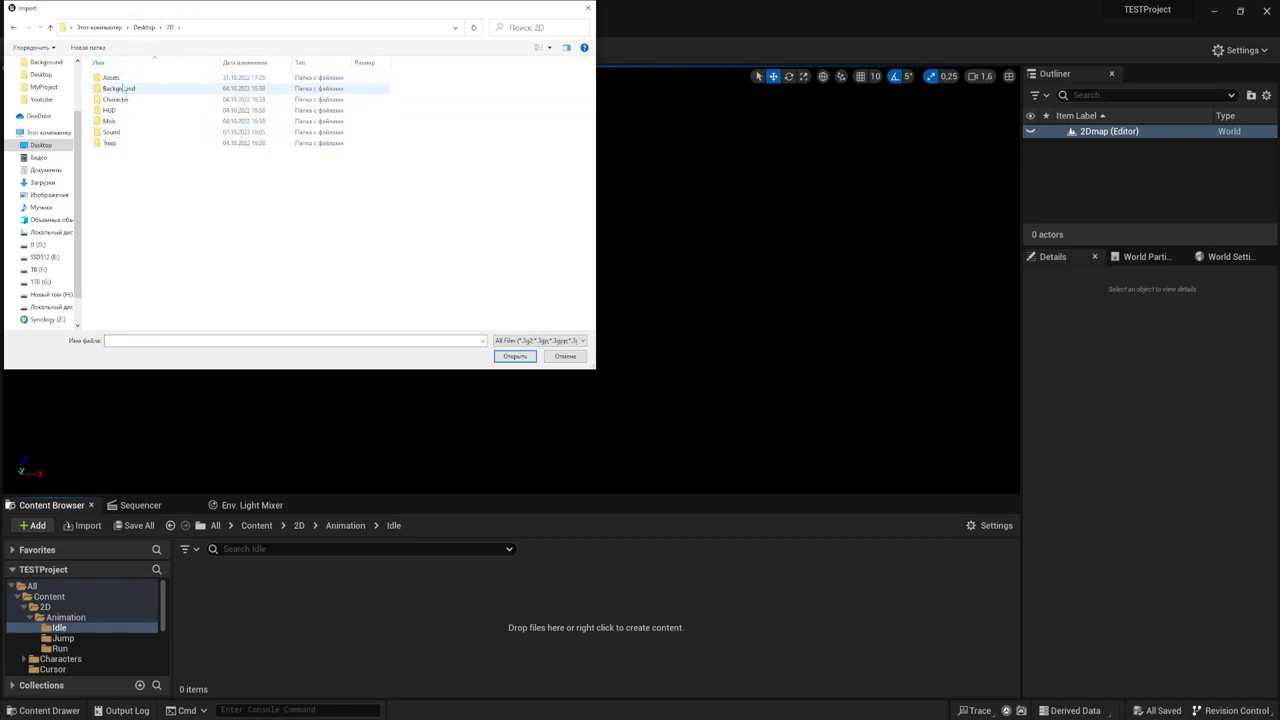
{"action": "left_click", "coordinate": [117, 99]}
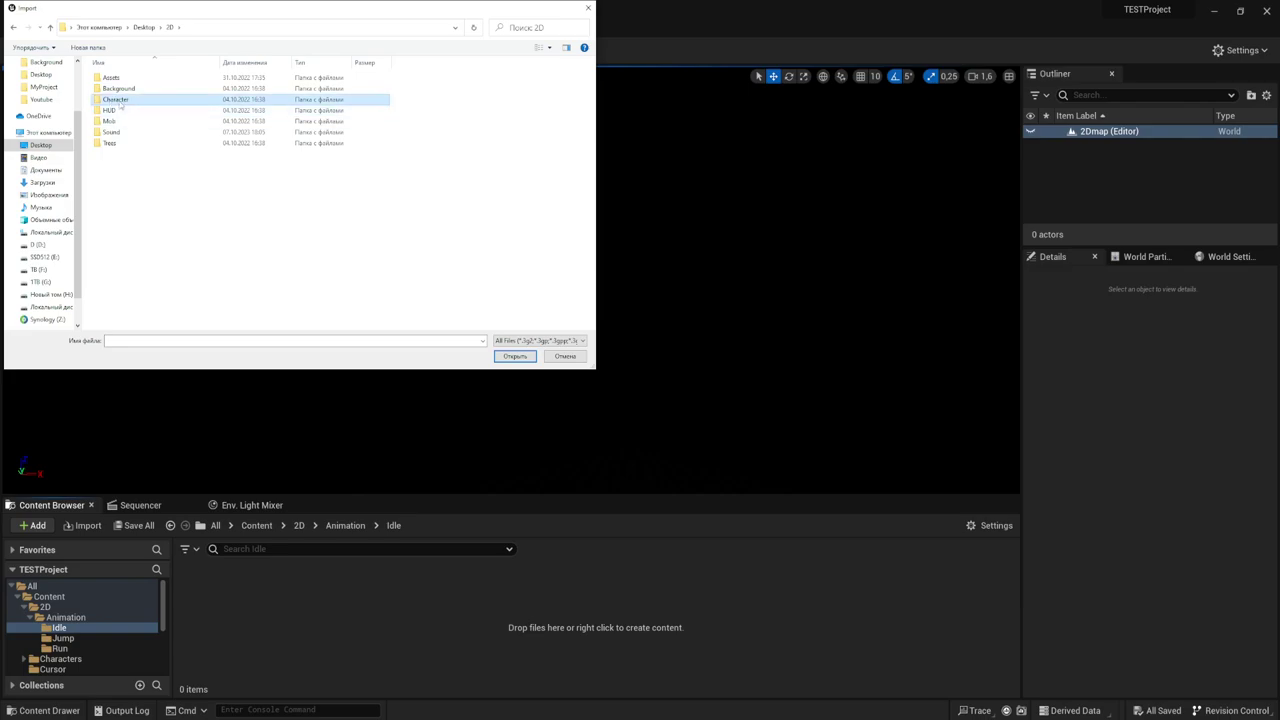
{"action": "double_click", "coordinate": [117, 100]}
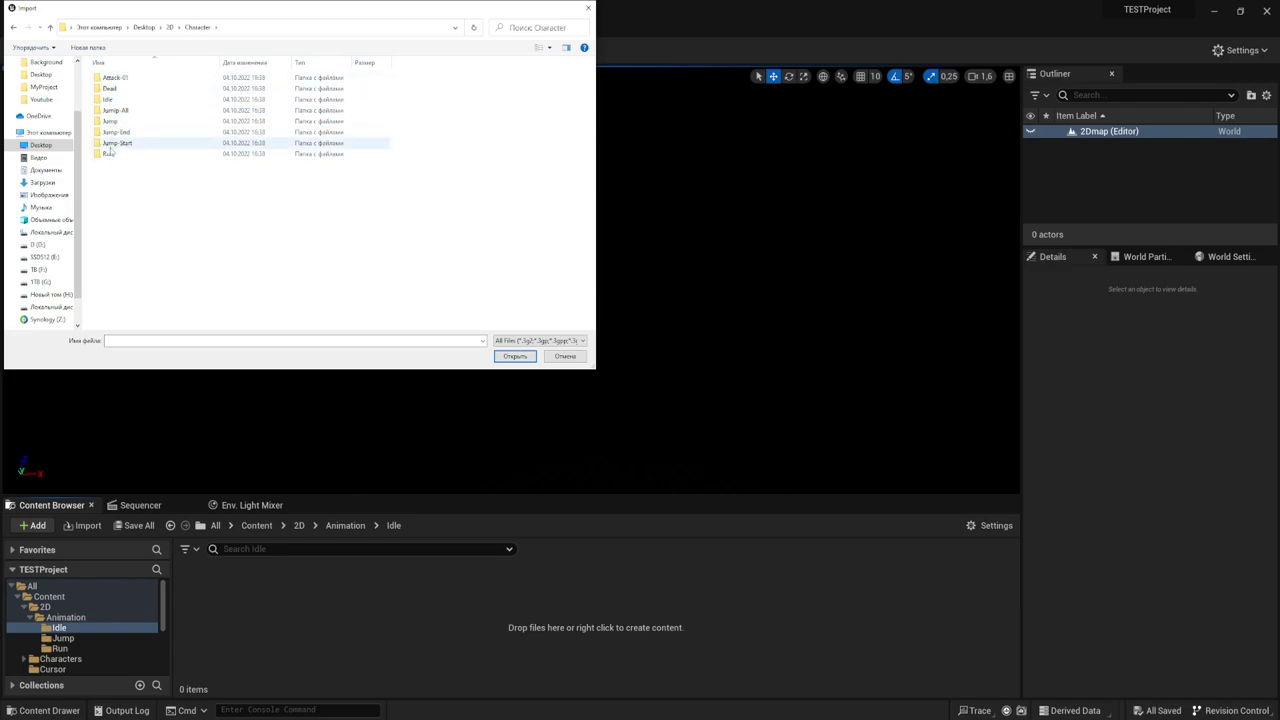
{"action": "mouse_move", "coordinate": [183, 17]}
{"action": "left_mouse_down"}
{"action": "mouse_move", "coordinate": [471, 161]}
{"action": "mouse_move", "coordinate": [474, 144]}
{"action": "left_mouse_up"}
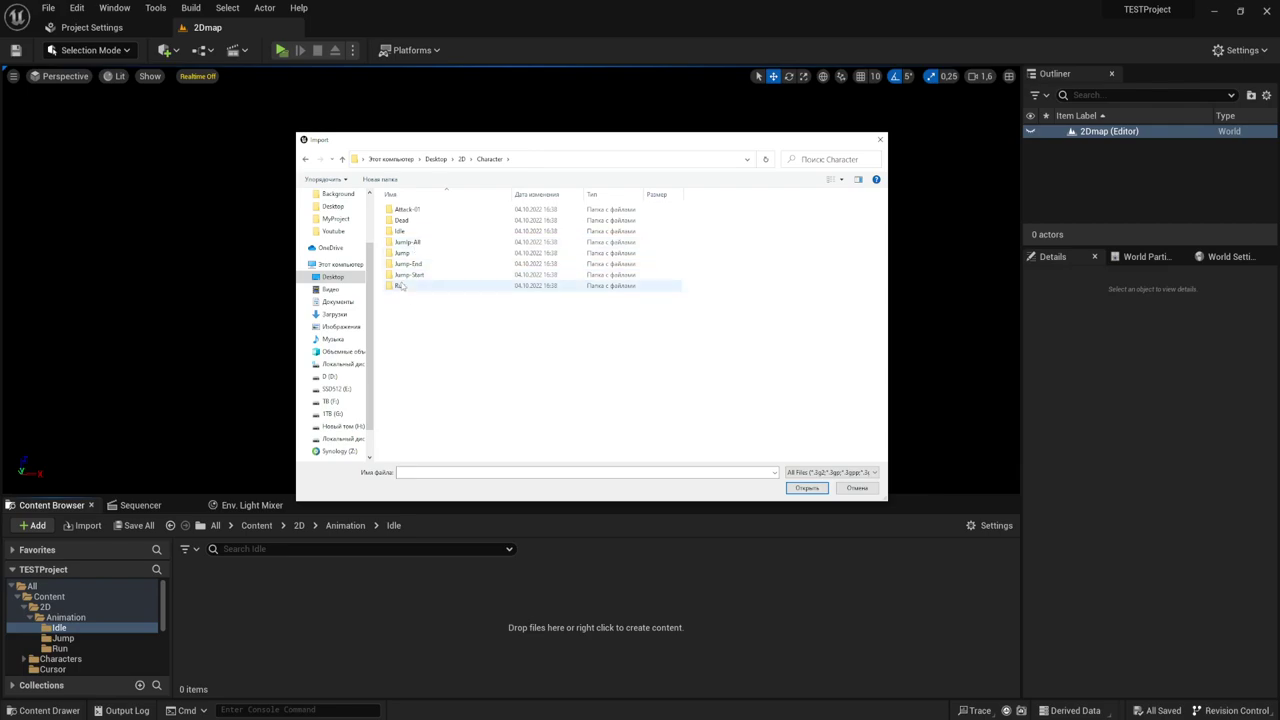
{"action": "double_click", "coordinate": [402, 231]}
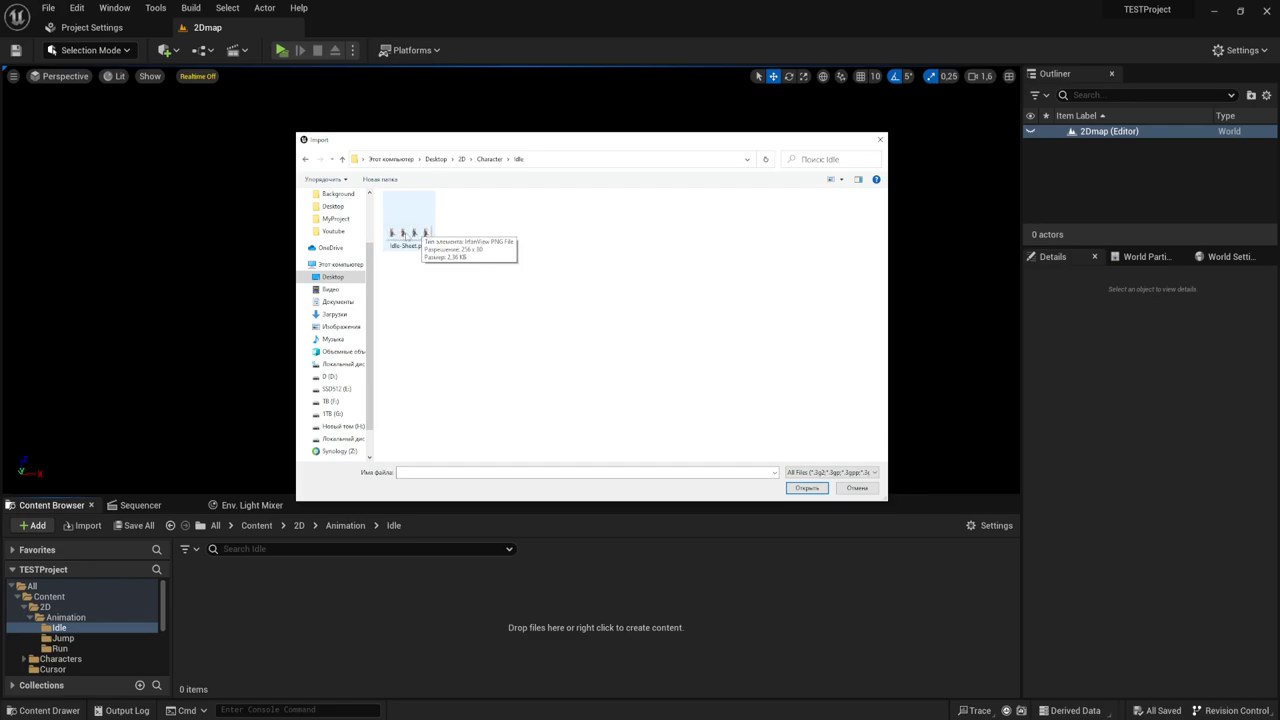
{"action": "left_click", "coordinate": [406, 234]}
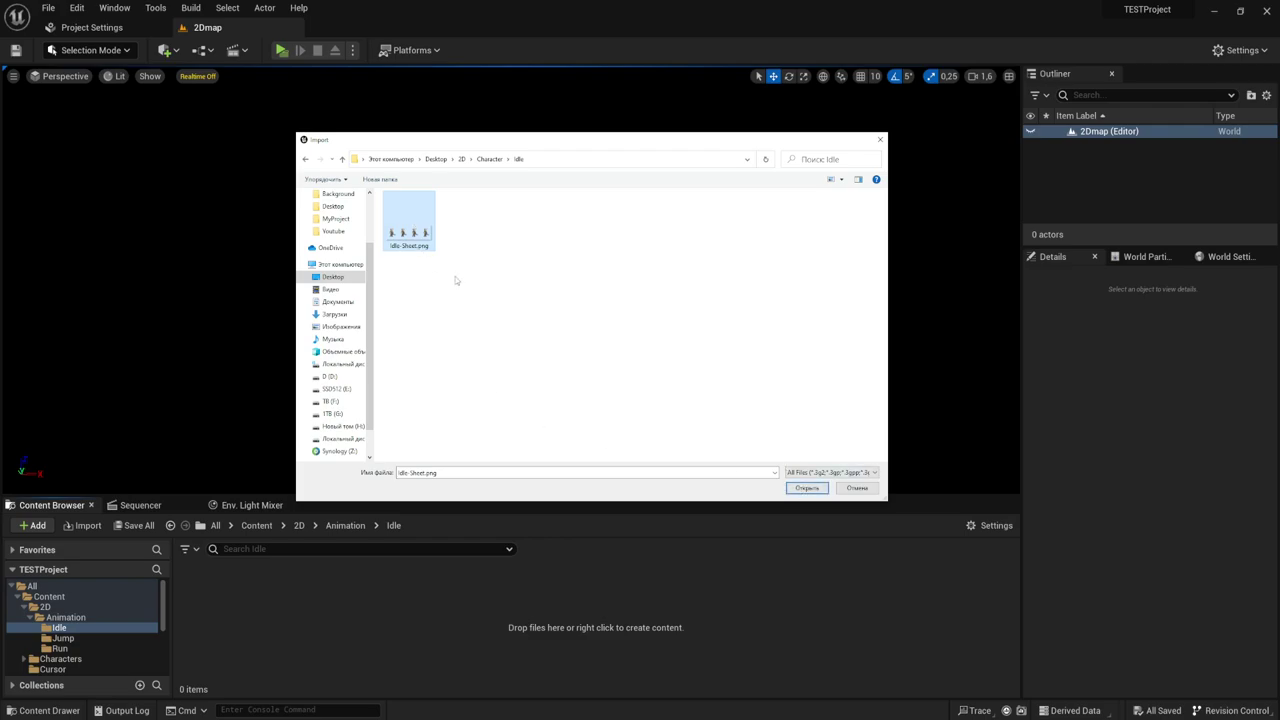
{"action": "left_click", "coordinate": [808, 484]}
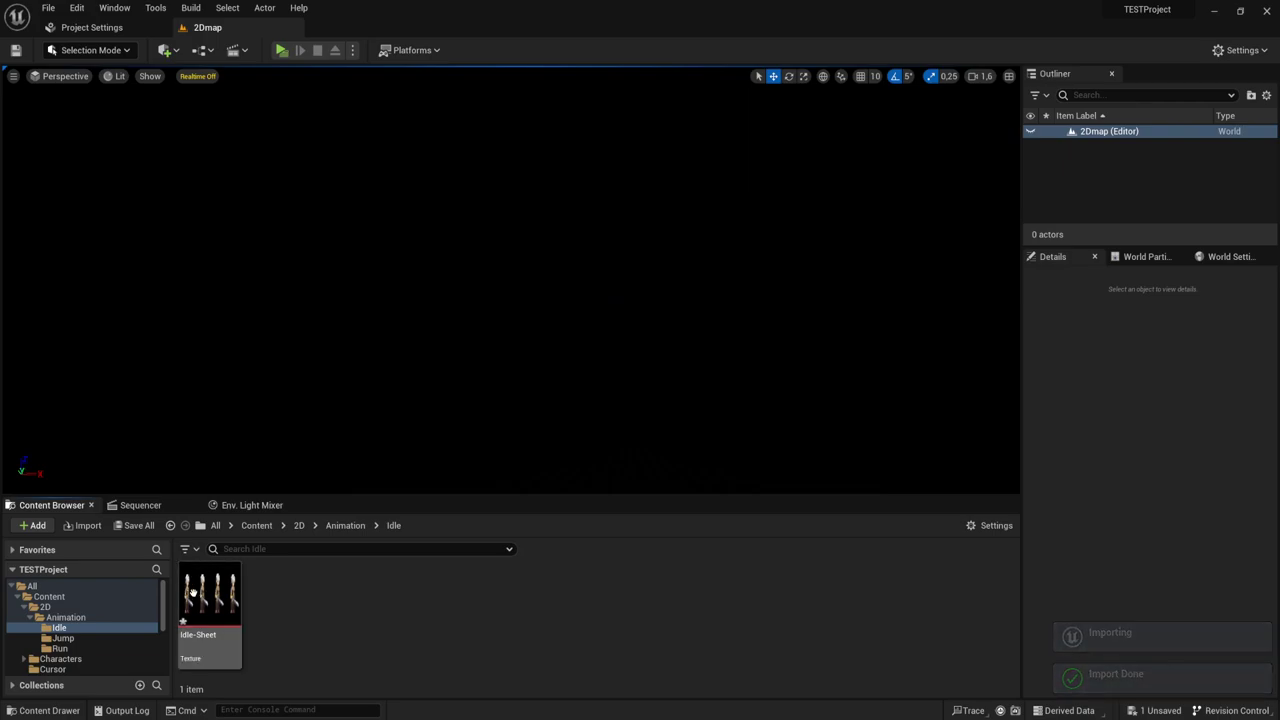
Apply Paper2D texture settings to Idle-Sheet via Sprite Actions, giving it the Pixels 2D group
{"action": "double_click", "coordinate": [210, 595]}
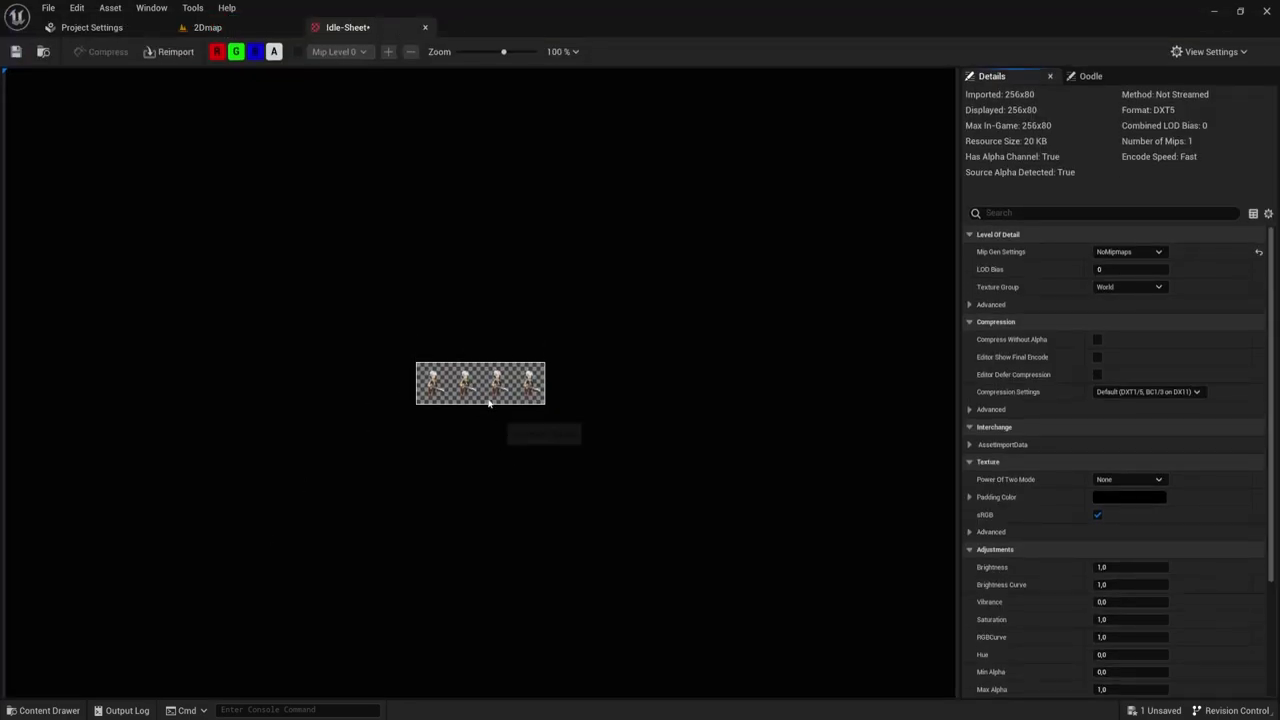
{"action": "left_click", "coordinate": [425, 28]}
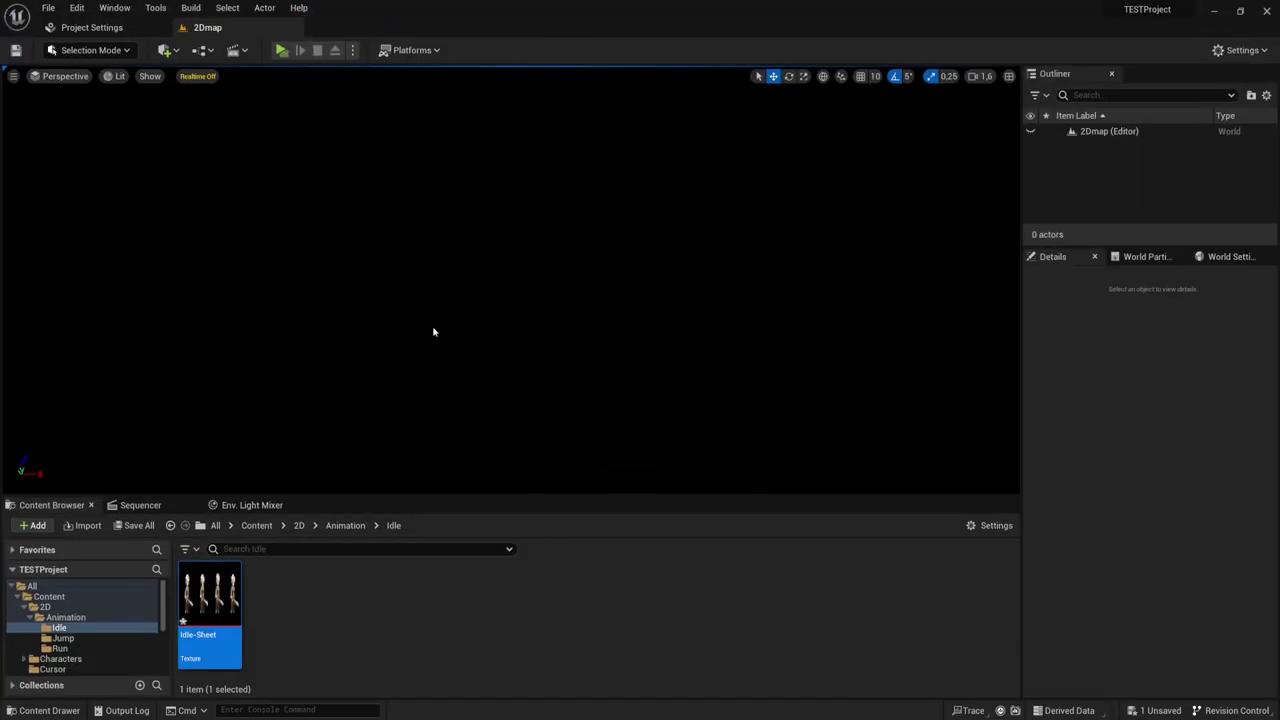
{"action": "right_click", "coordinate": [200, 592]}
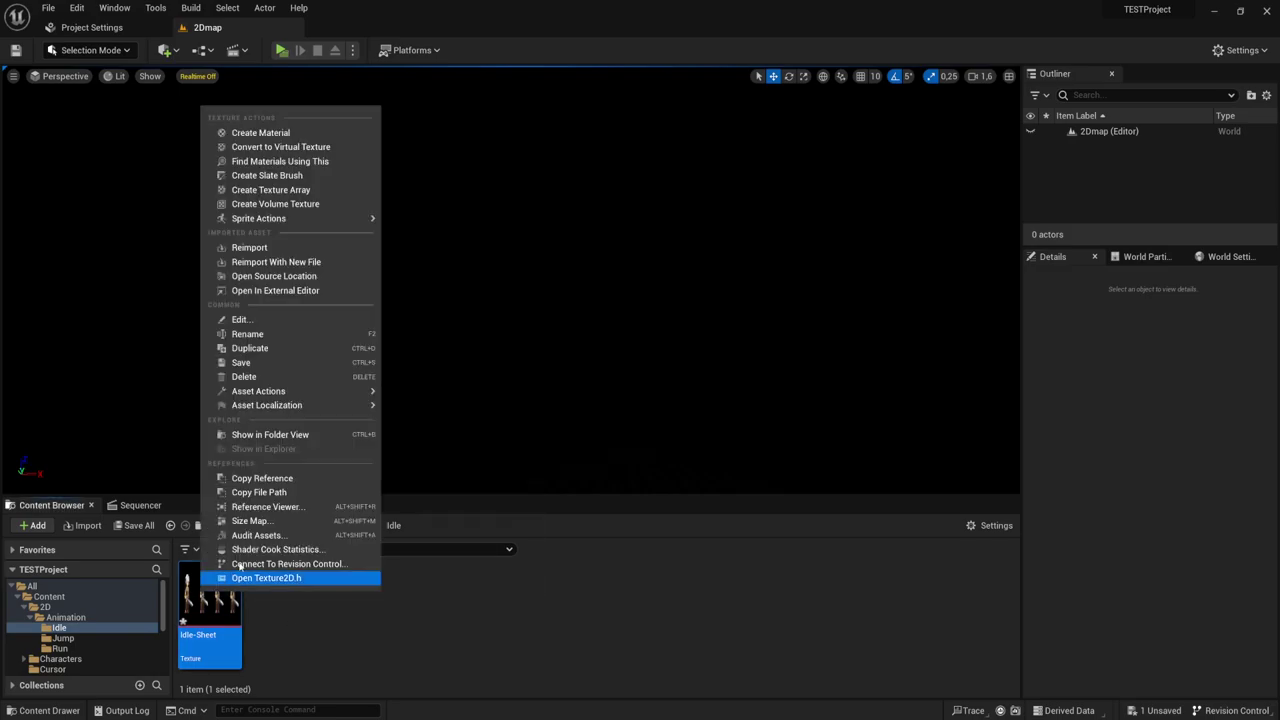
{"action": "mouse_move", "coordinate": [277, 217]}
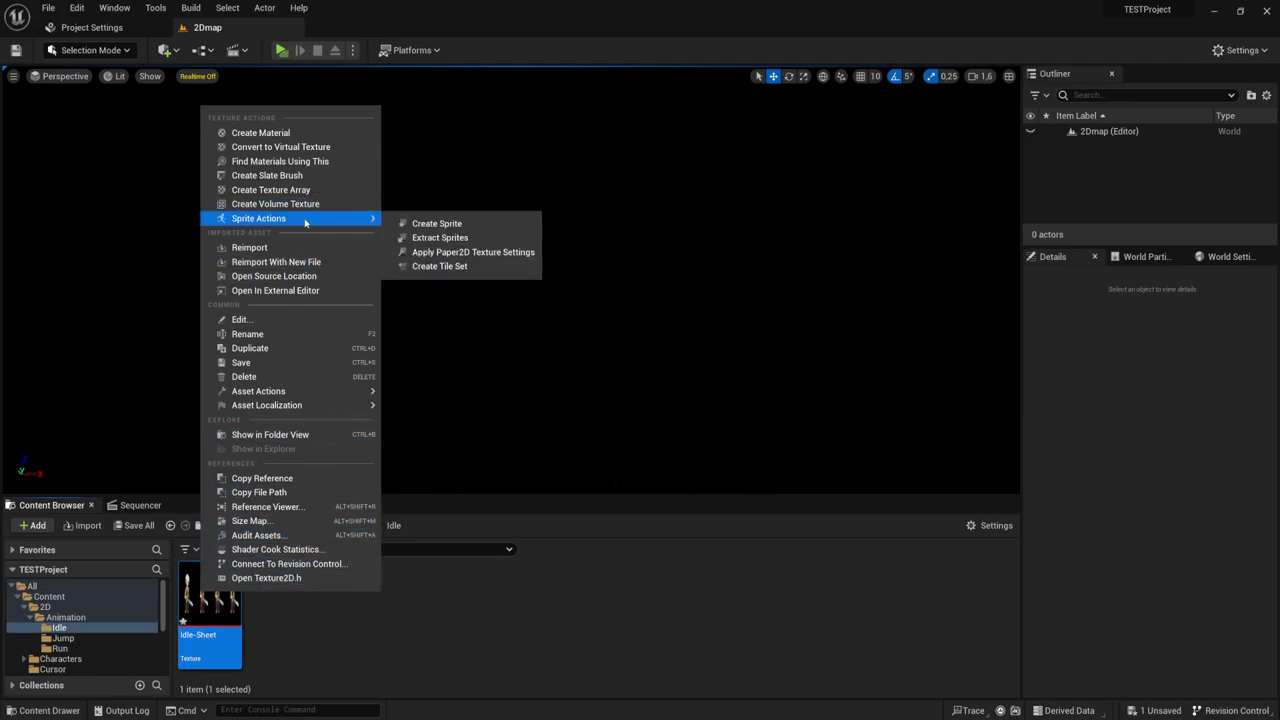
{"action": "left_click", "coordinate": [511, 254]}
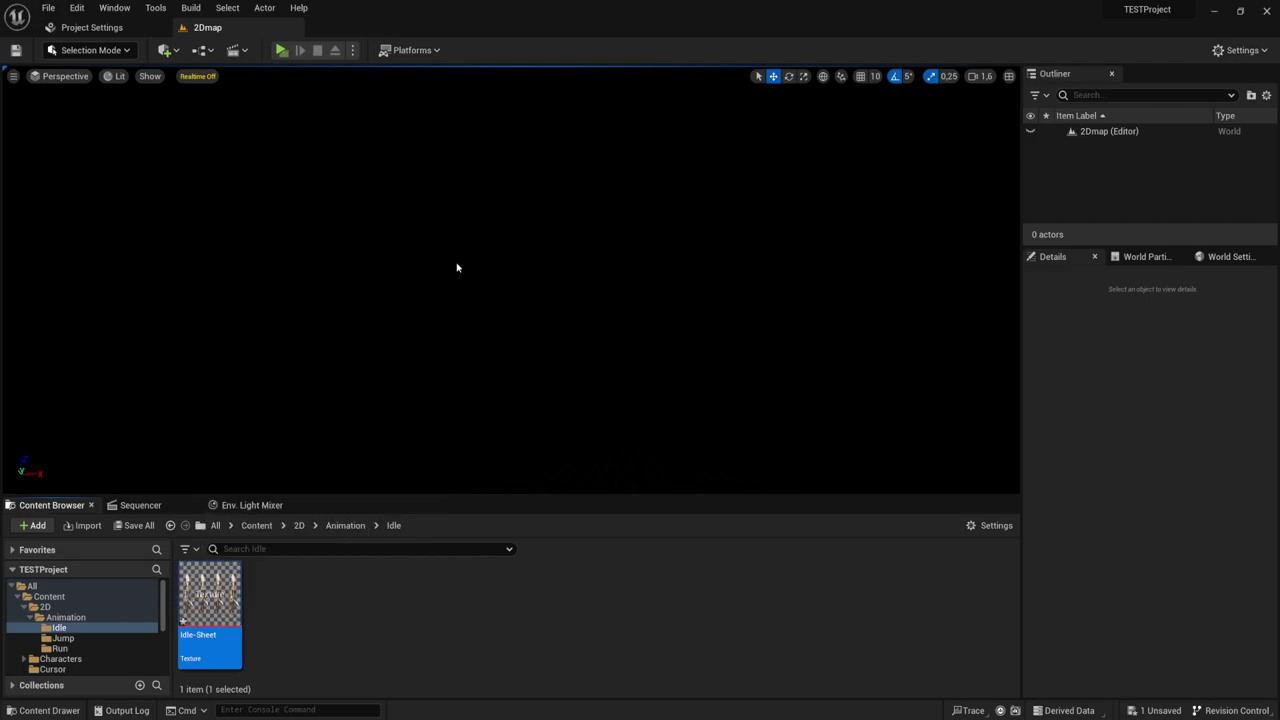
Run Sprite Actions > Extract Sprites on Idle-Sheet, auto-detecting four frames
{"action": "right_click", "coordinate": [221, 584]}
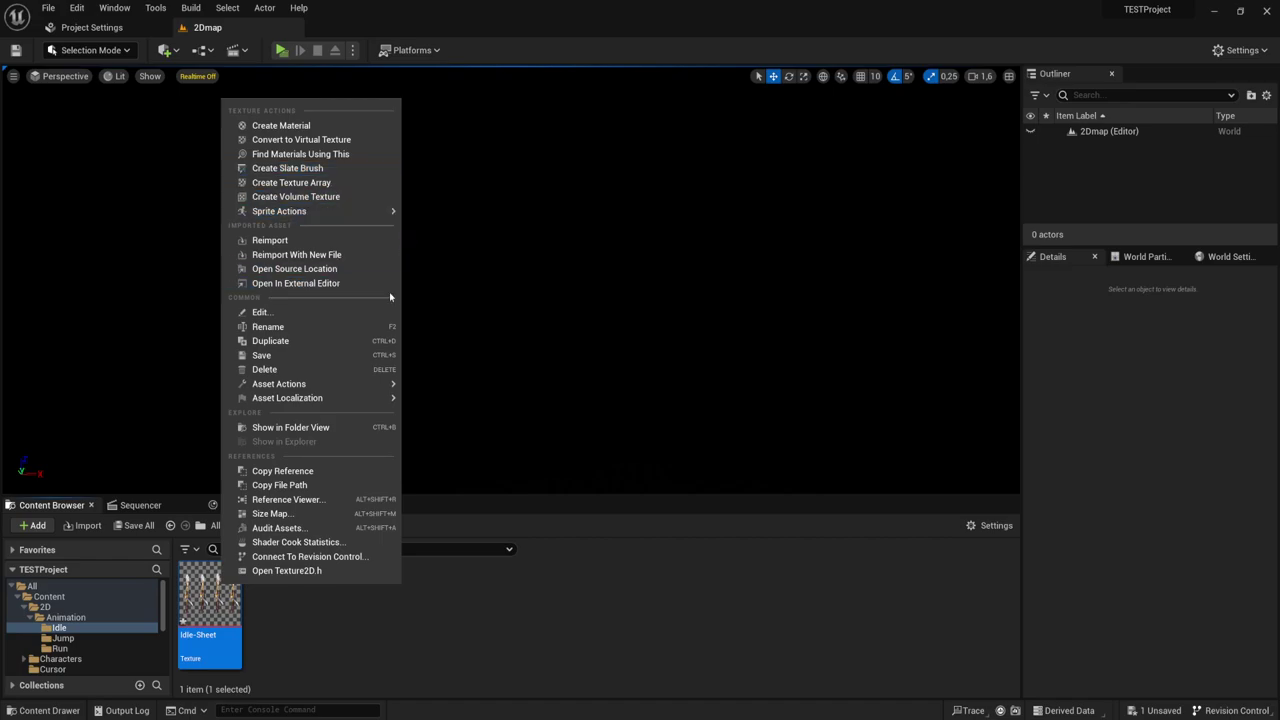
{"action": "mouse_move", "coordinate": [376, 216]}
{"action": "mouse_move", "coordinate": [239, 601]}
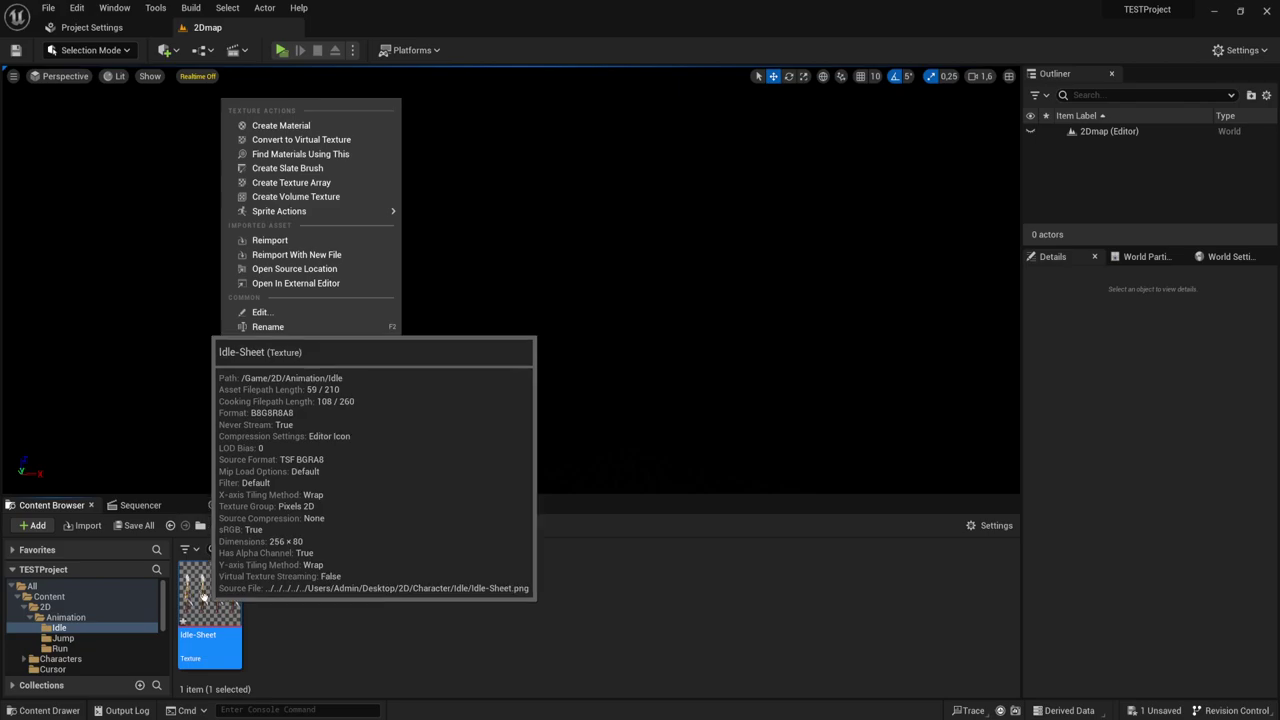
{"action": "mouse_move", "coordinate": [333, 212]}
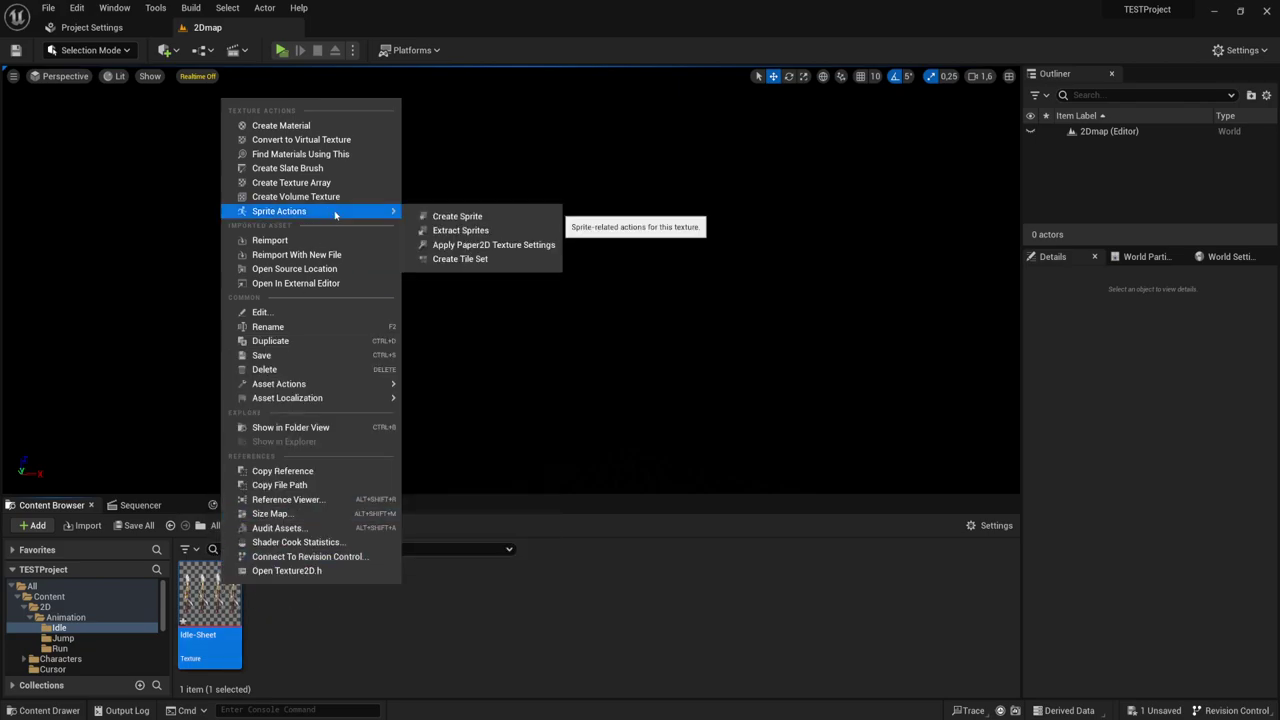
{"action": "left_click", "coordinate": [477, 232]}
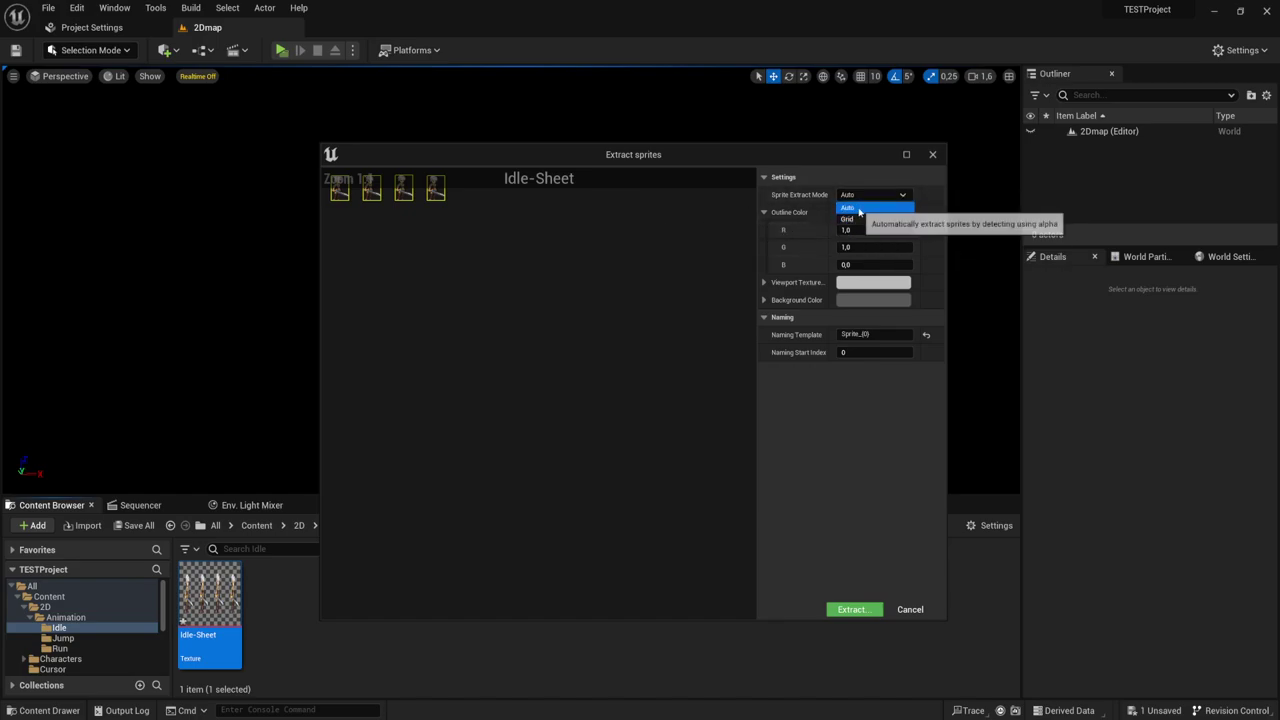
Switch the Sprite Extract Mode to Grid
{"action": "left_click", "coordinate": [848, 196]}
{"action": "left_click", "coordinate": [848, 196]}
{"action": "left_click", "coordinate": [854, 220]}
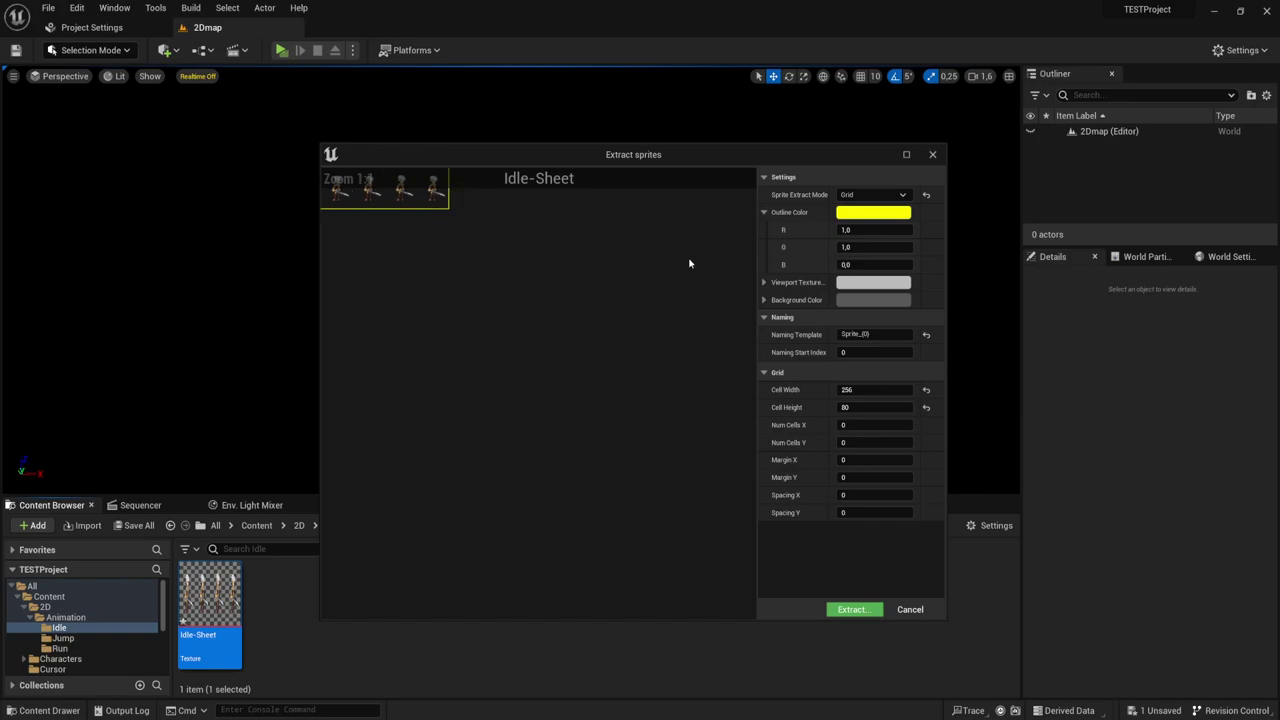
Try grid cell widths of 64 and then 32
{"action": "left_click", "coordinate": [863, 390]}
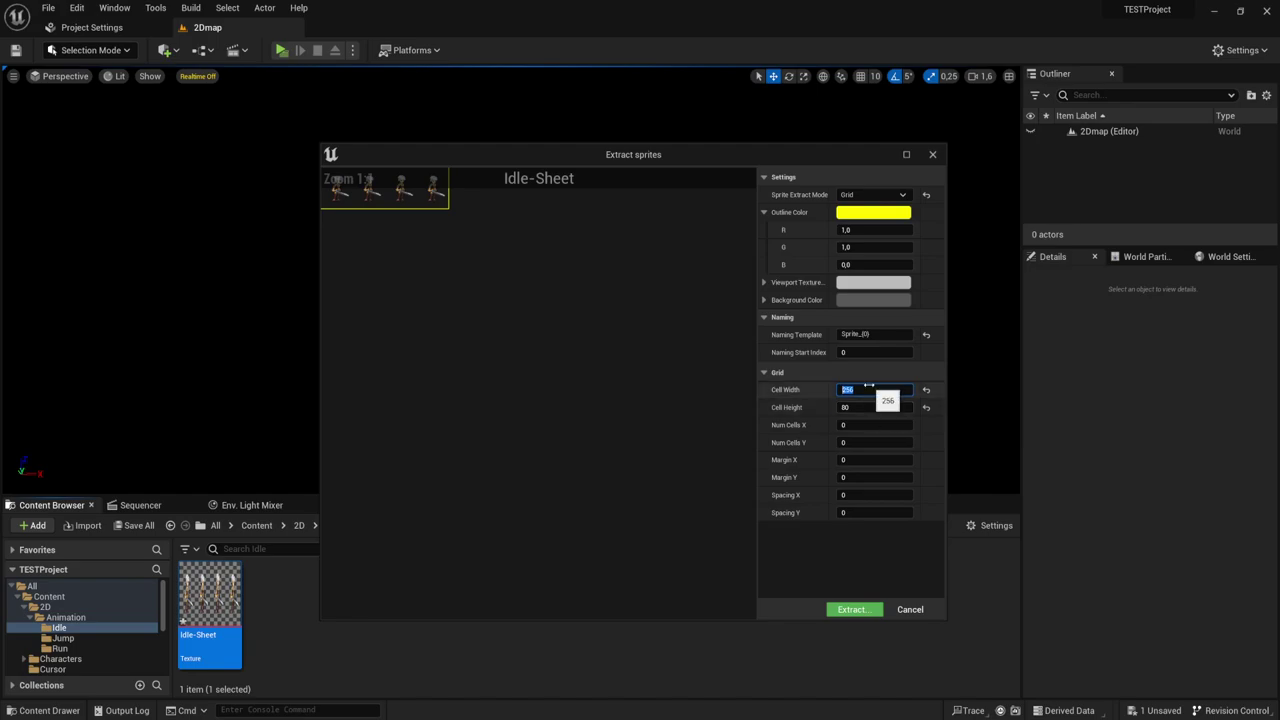
{"action": "type", "text": "64"}
{"action": "key", "text": "Return"}
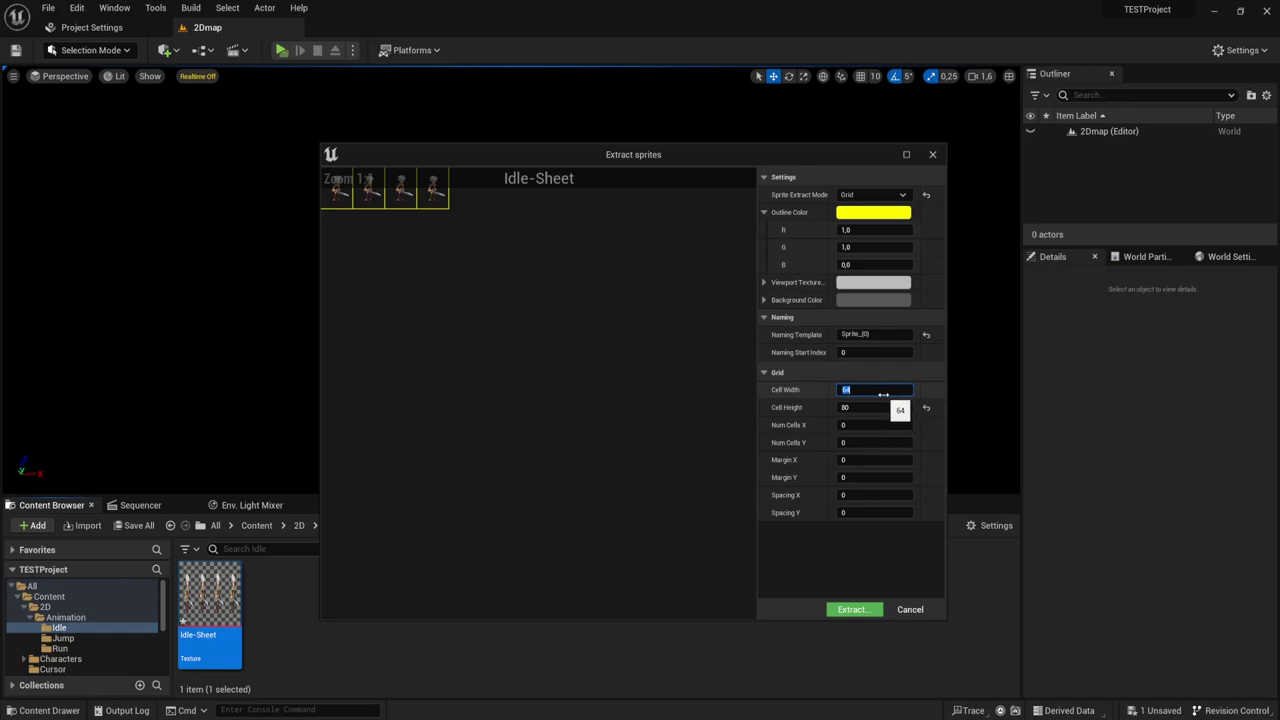
{"action": "type", "text": "32"}
{"action": "key", "text": "Return"}
{"action": "key", "text": "Return"}
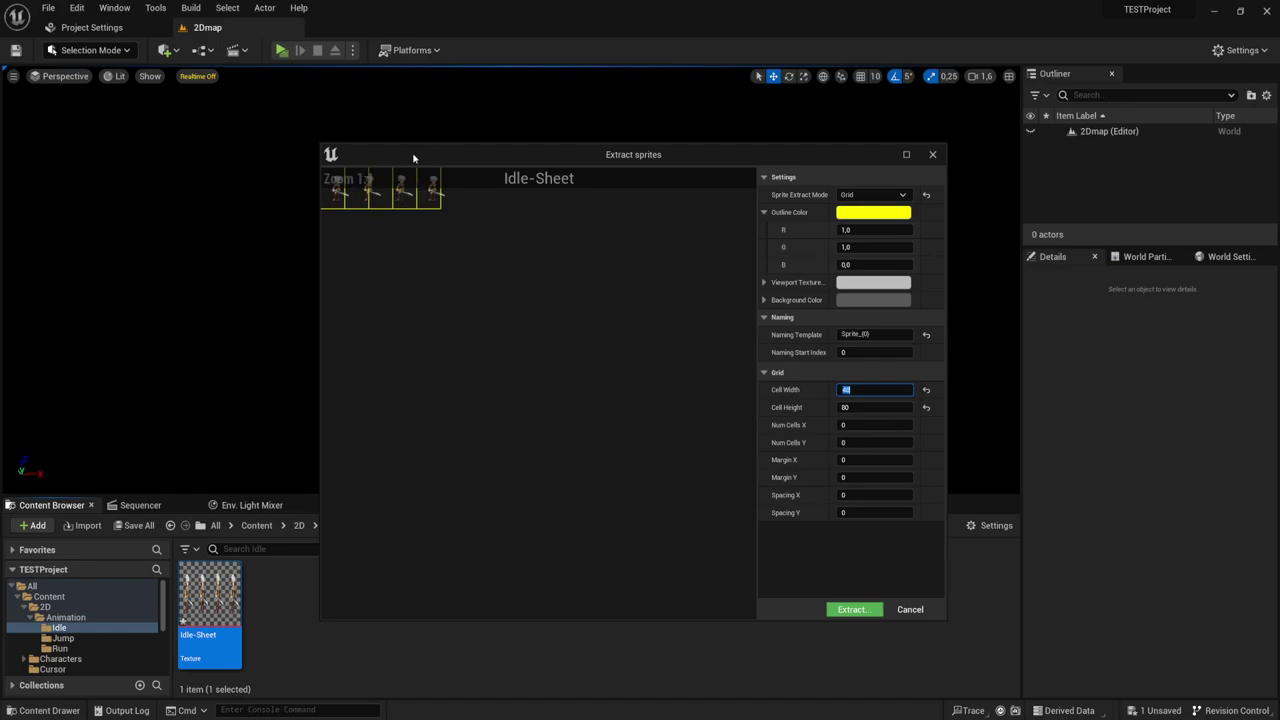
Set the grid cell height to 60 and Num Cells X to 4
{"action": "left_click", "coordinate": [869, 407]}
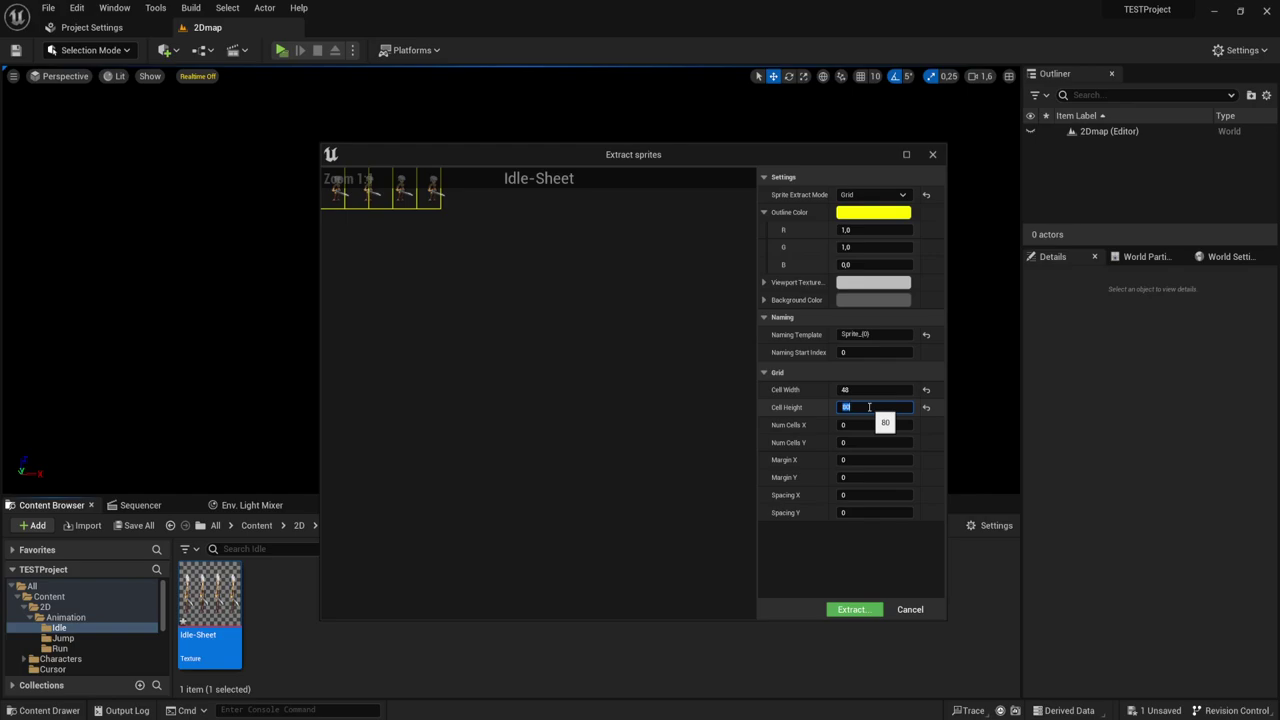
{"action": "type", "text": "60"}
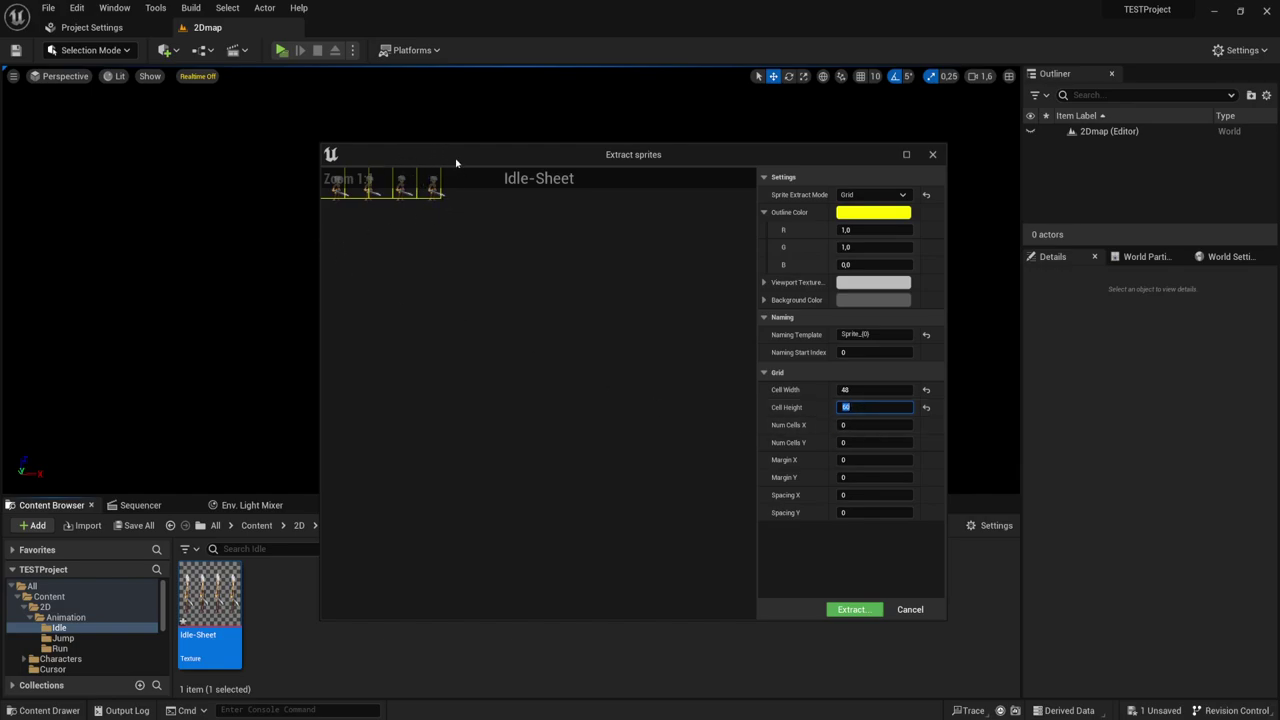
{"action": "left_click_drag", "start_coordinate": [456, 162], "coordinate": [468, 164]}
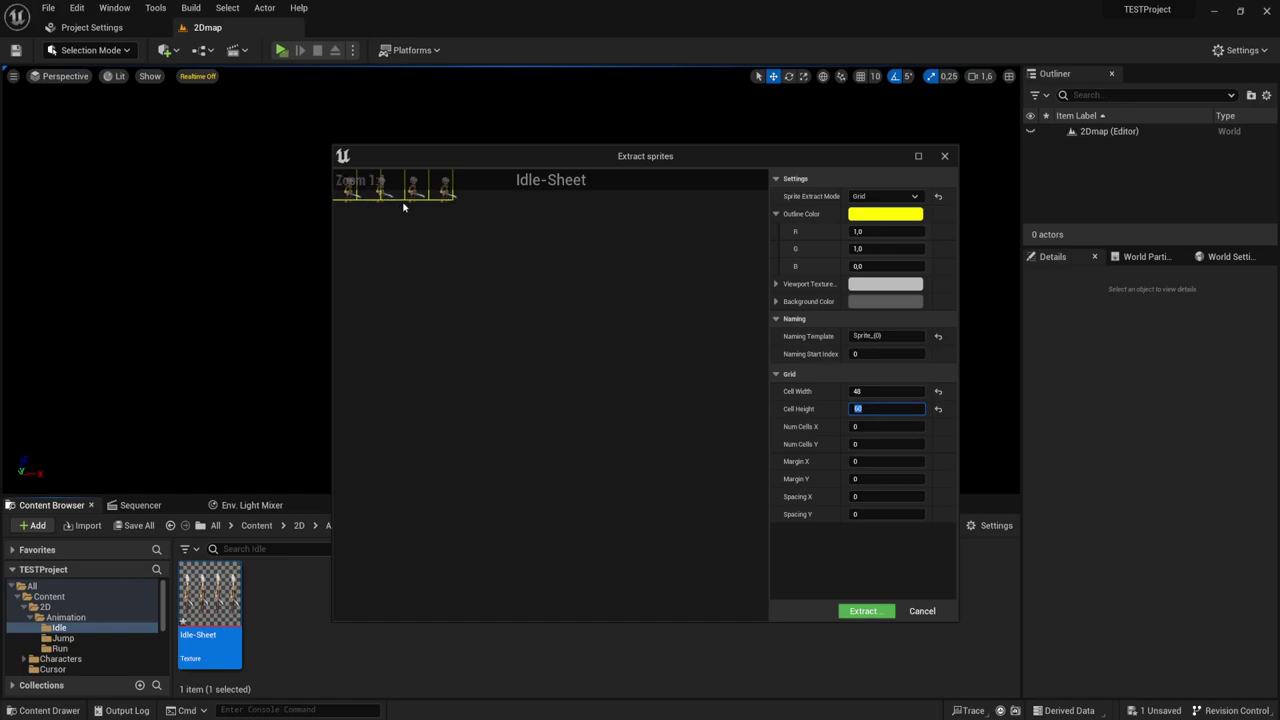
{"action": "left_click", "coordinate": [874, 428]}
{"action": "type", "text": "4"}
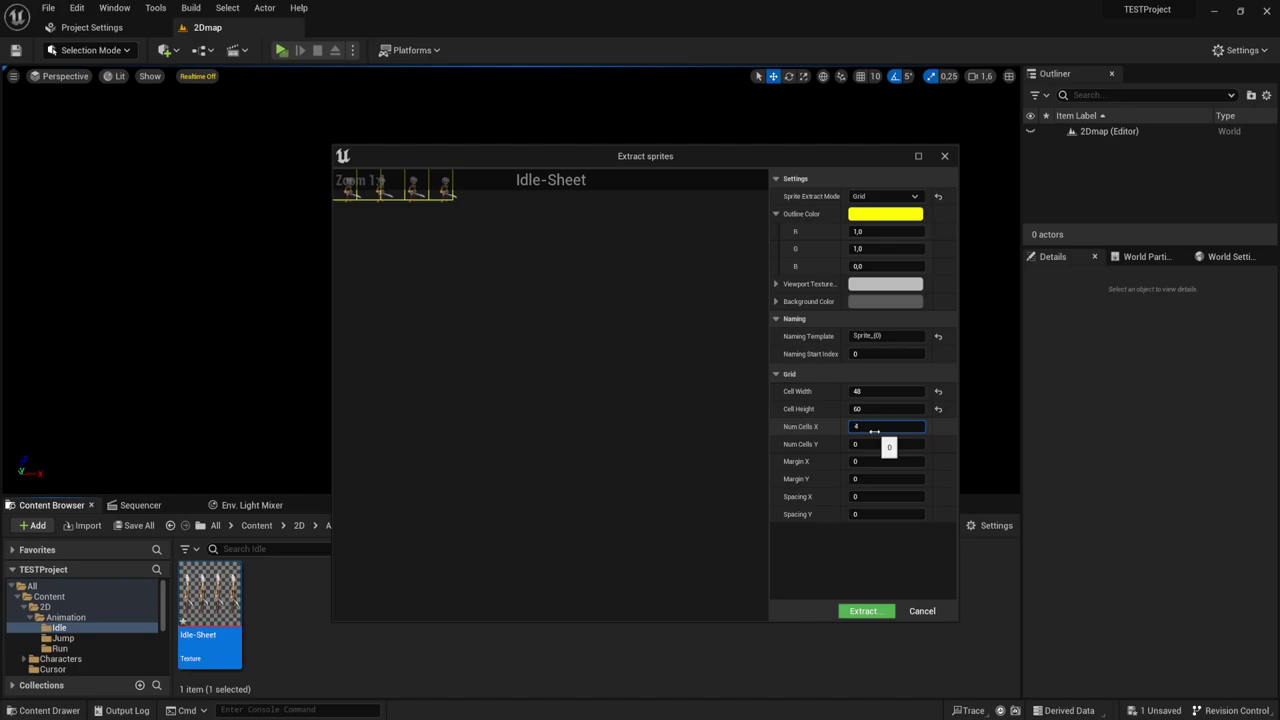
{"action": "type", "text": "3"}
{"action": "key", "text": "Return"}
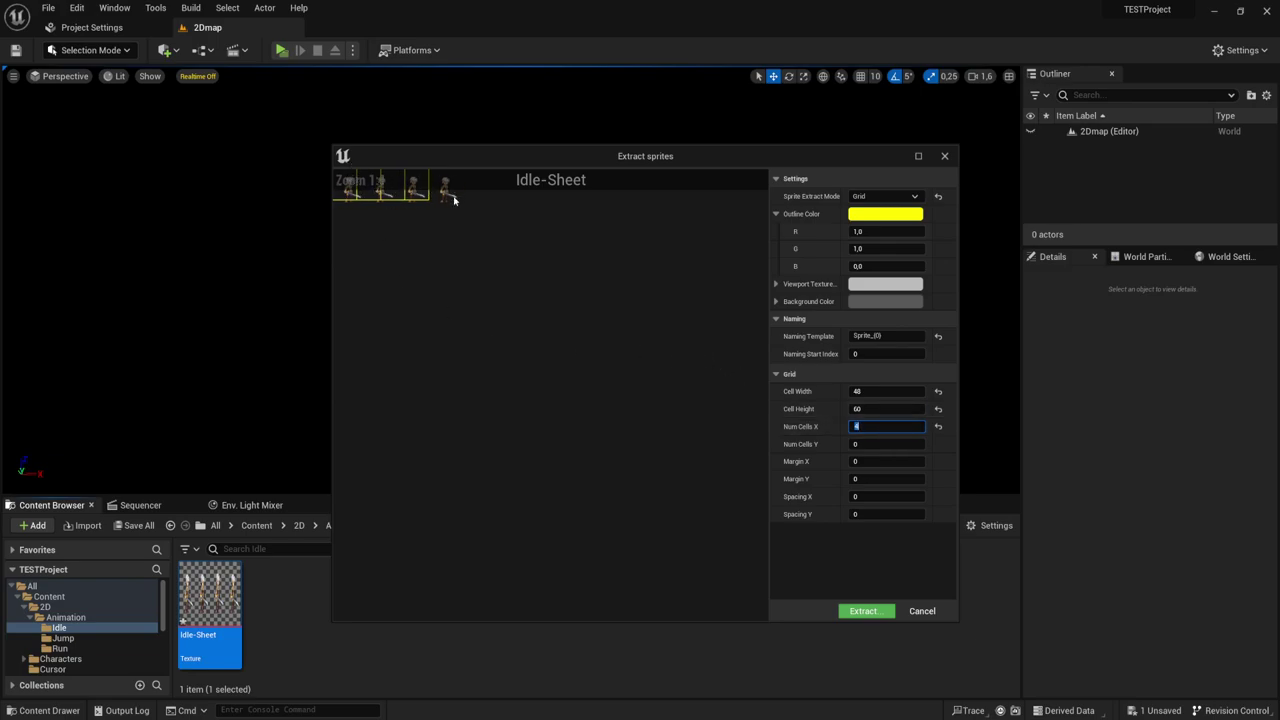
Set Margin X to 15 and Margin Y to 14
{"action": "left_click", "coordinate": [875, 462]}
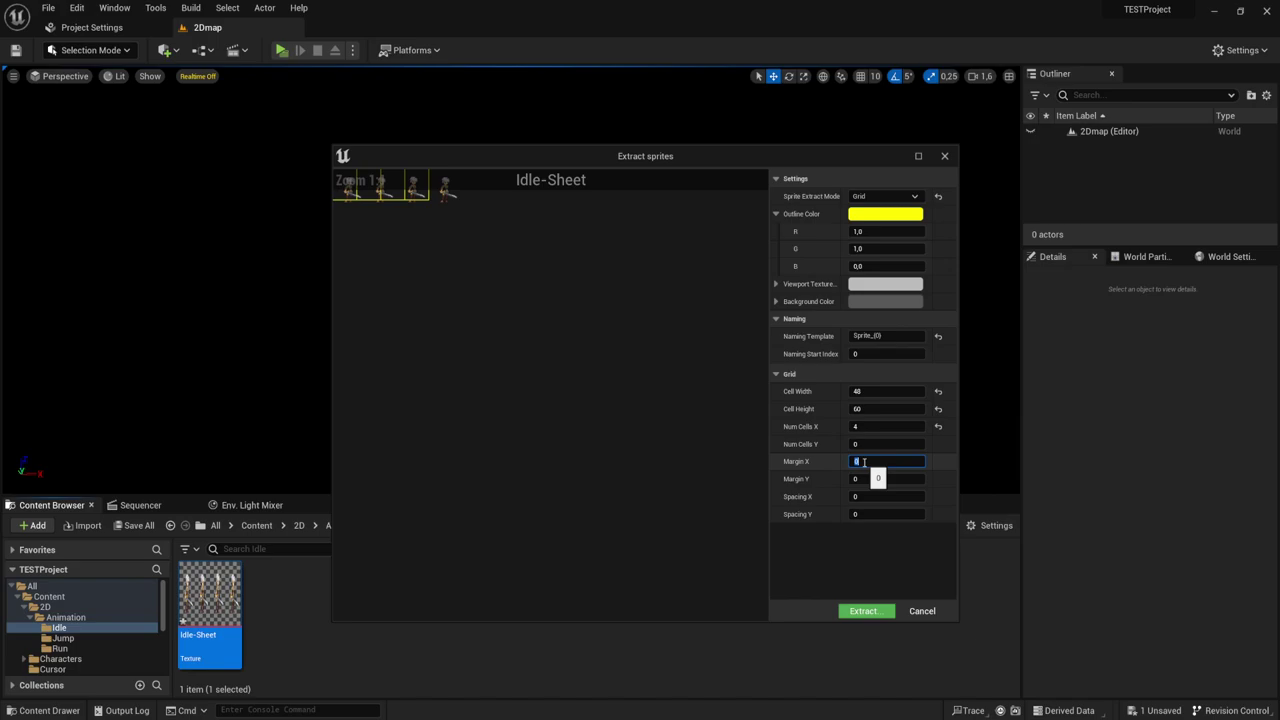
{"action": "type", "text": "5"}
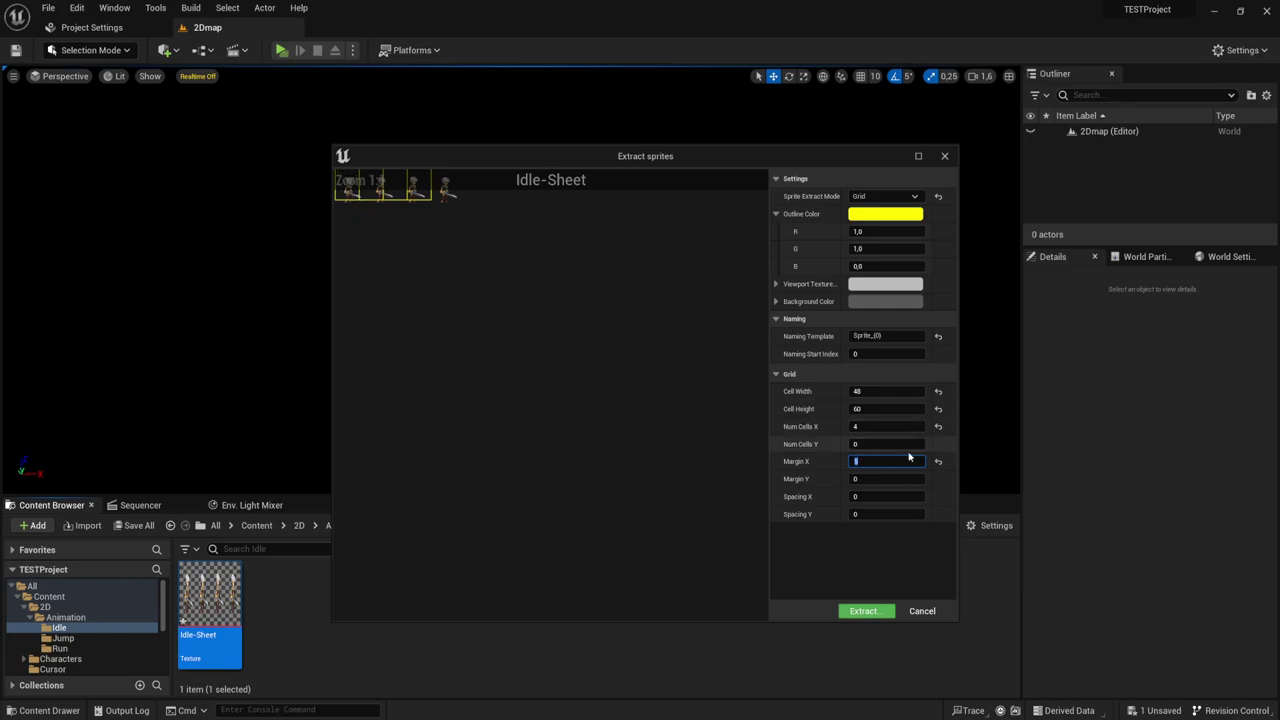
{"action": "type", "text": "15"}
{"action": "key", "text": "Return"}
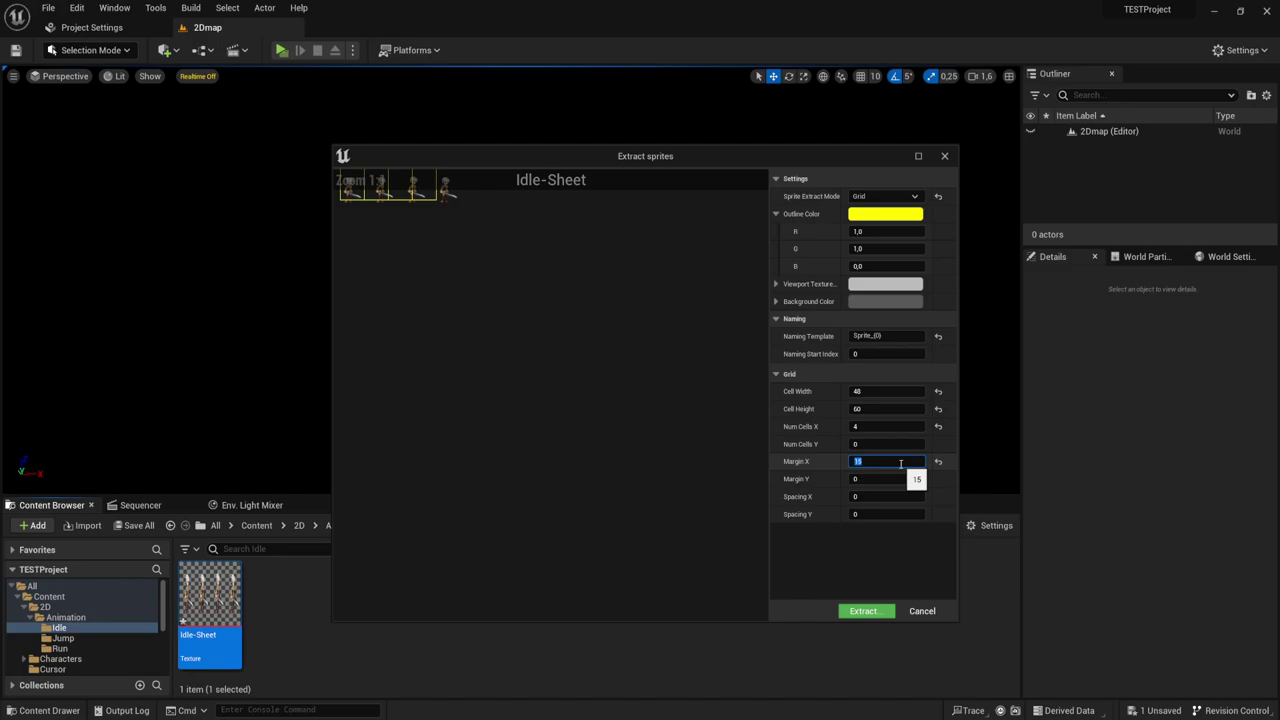
{"action": "scroll", "coordinate": [904, 461], "scroll_direction": "down", "scroll_amount": 1}
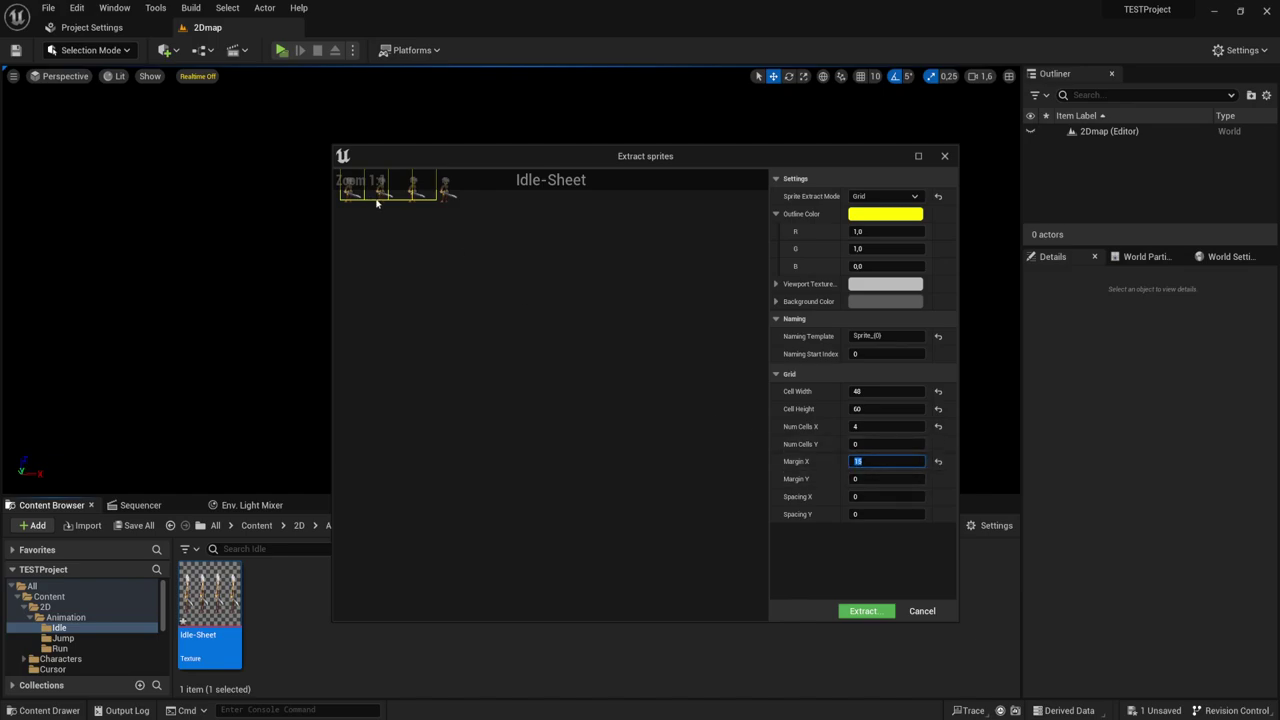
{"action": "left_click", "coordinate": [884, 479]}
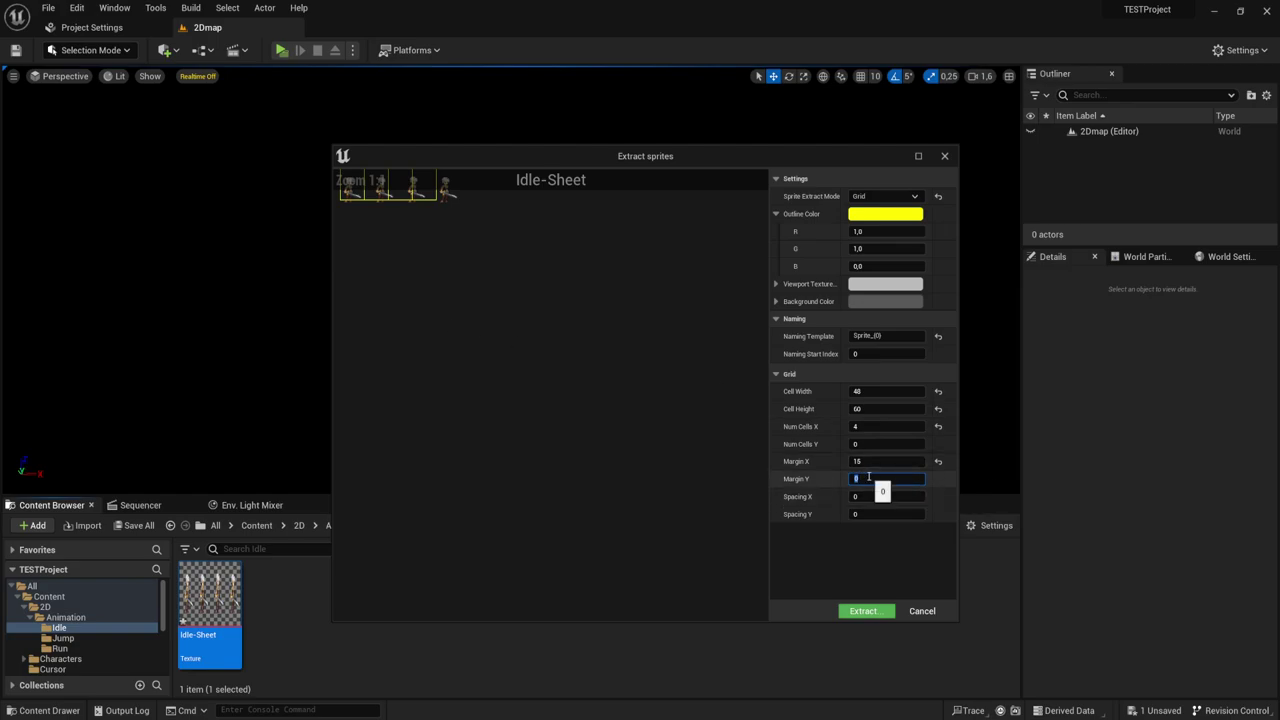
{"action": "type", "text": "15"}
{"action": "key", "text": "Return"}
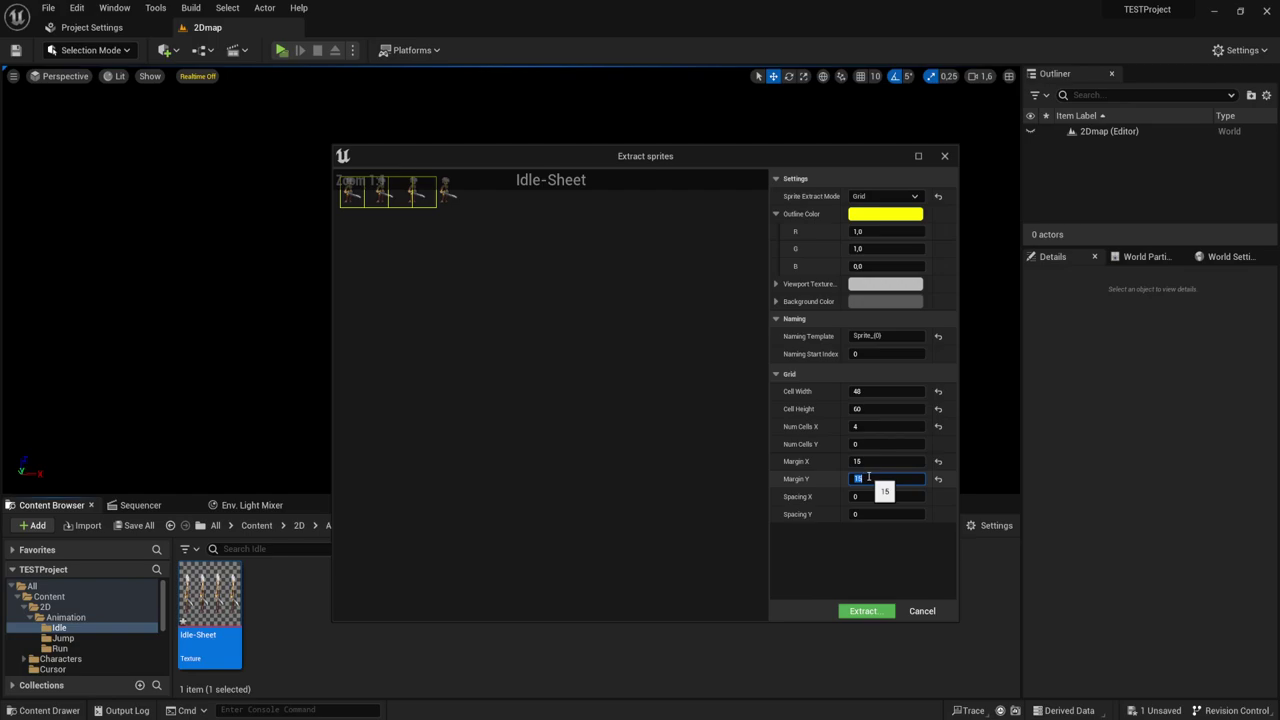
{"action": "type", "text": "14"}
{"action": "key", "text": "Return"}
Refine the grid to Spacing X 20, cell height 53 and cell width 44
{"action": "left_click", "coordinate": [868, 496]}
{"action": "type", "text": "10"}
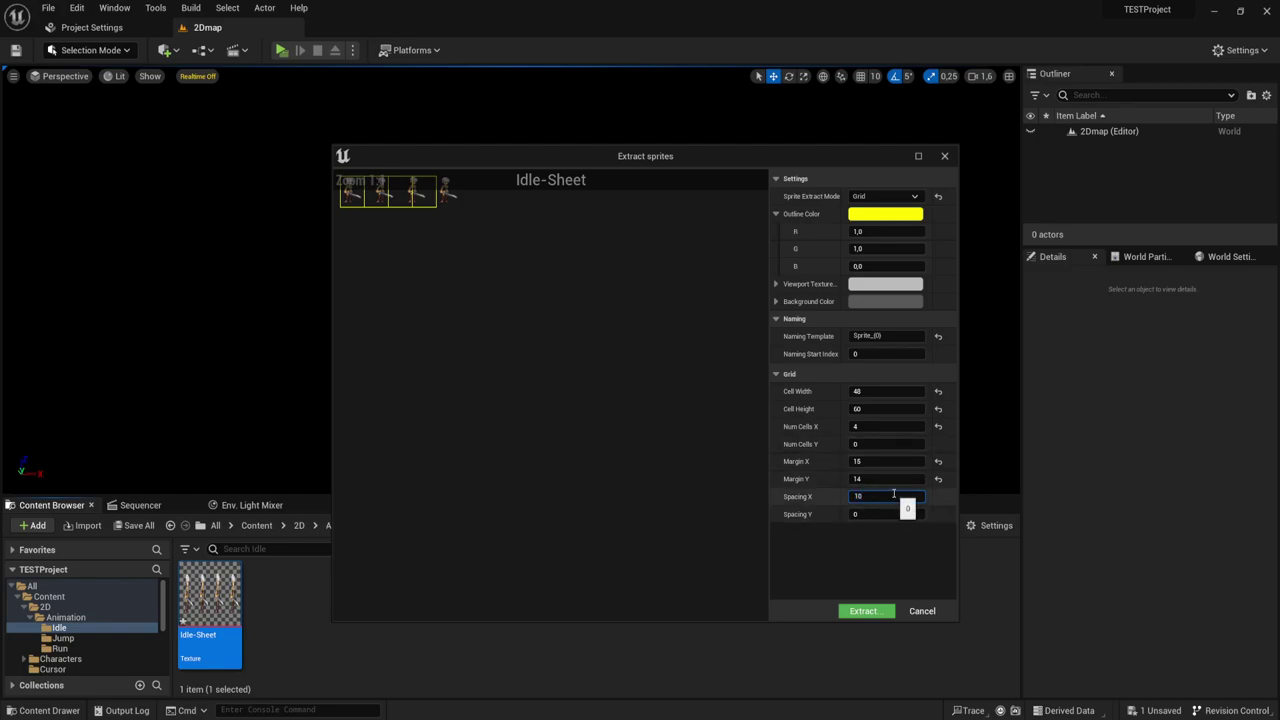
{"action": "key", "text": "Return"}
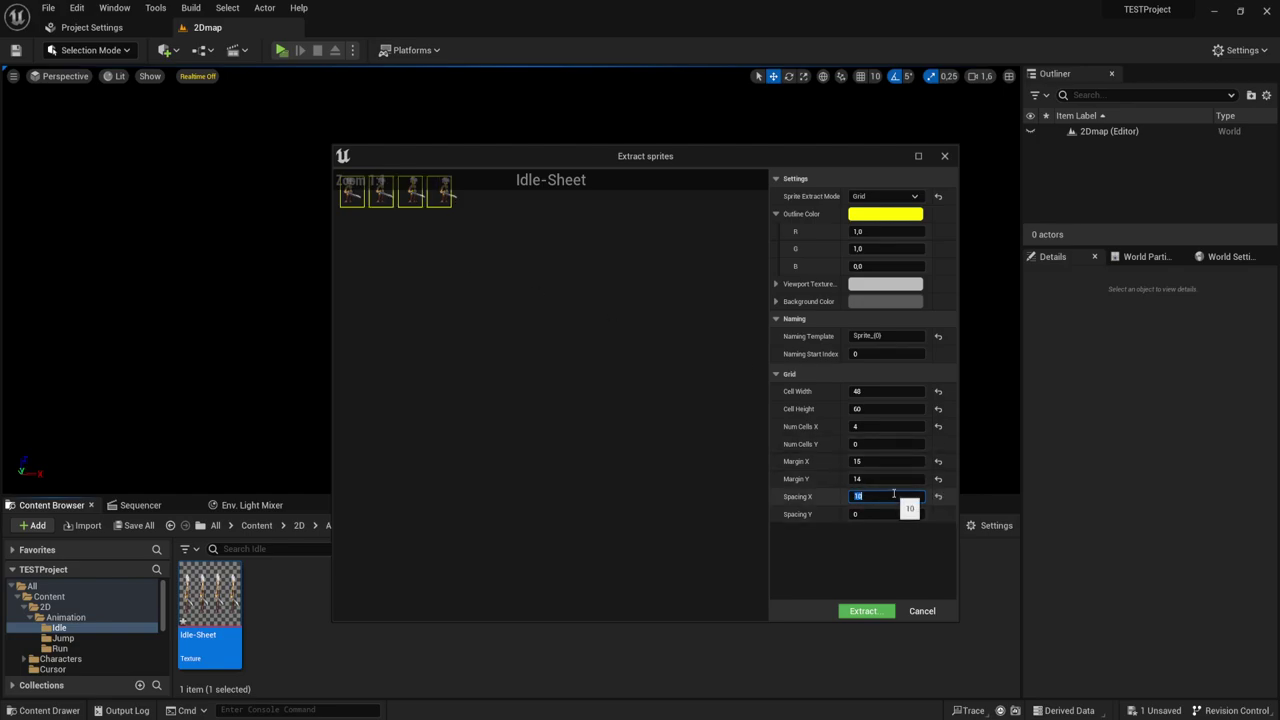
{"action": "type", "text": "15"}
{"action": "key", "text": "Return"}
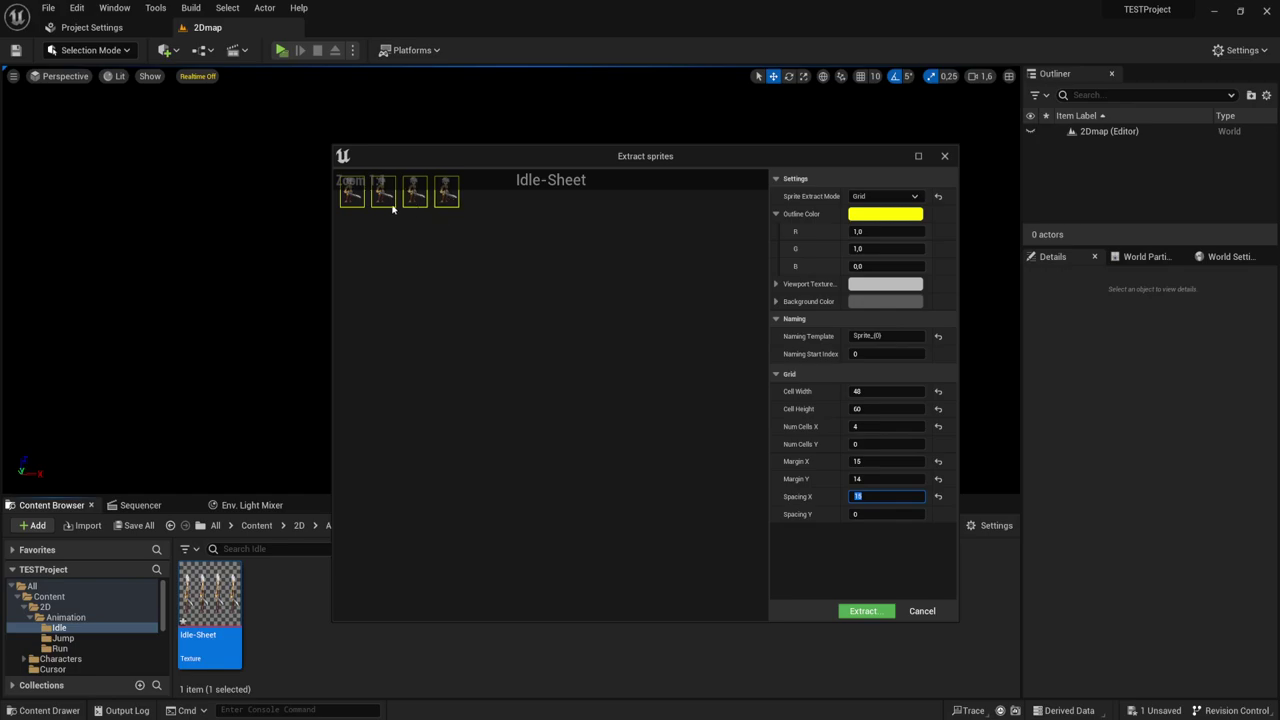
{"action": "left_click", "coordinate": [885, 409]}
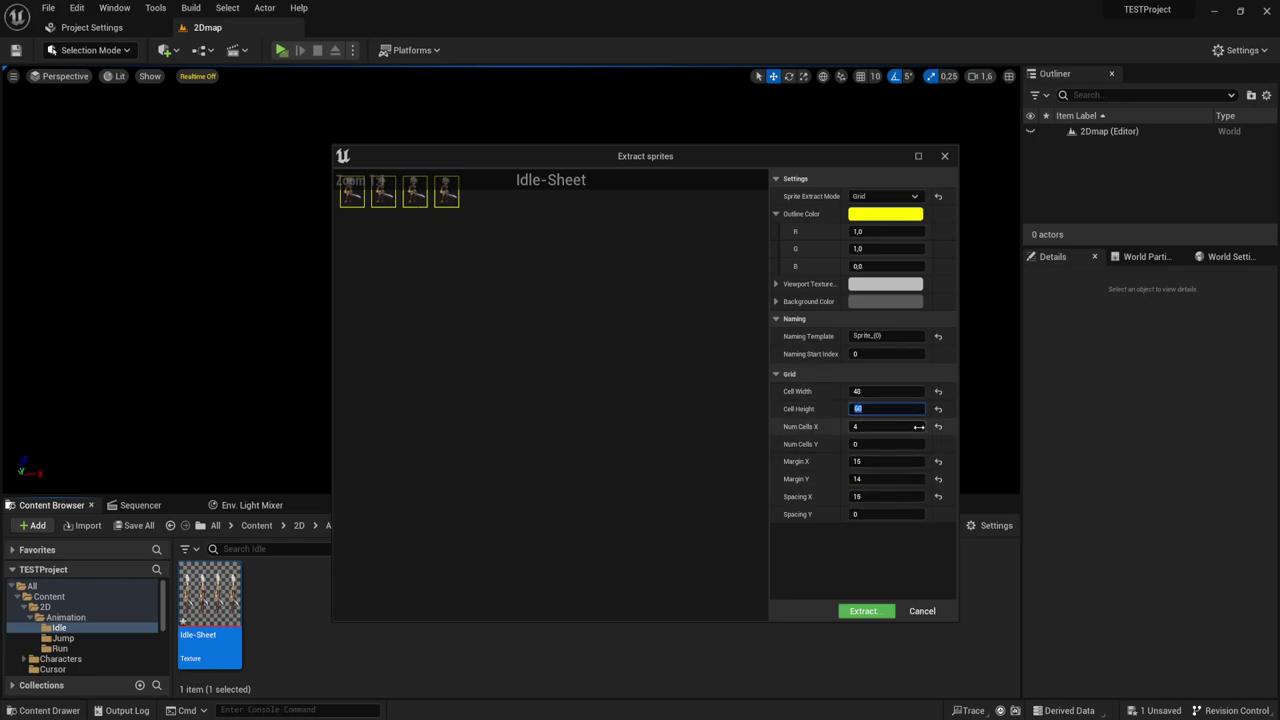
{"action": "type", "text": "50"}
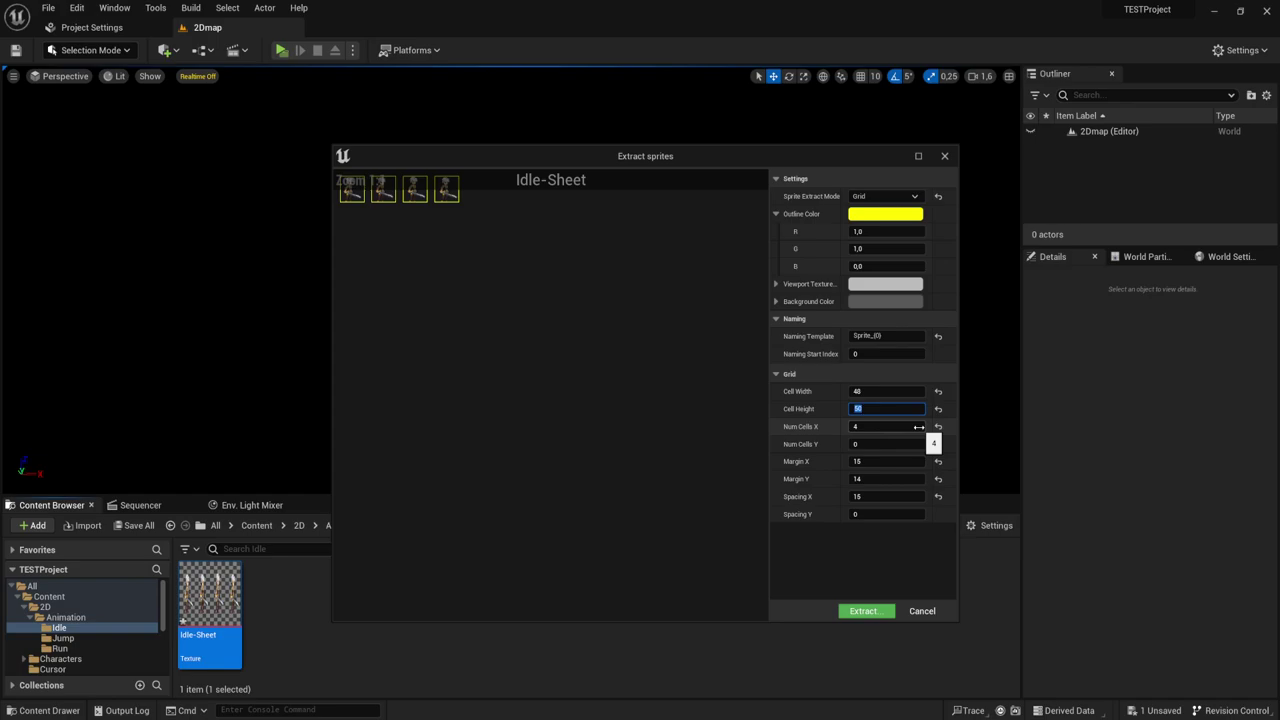
{"action": "type", "text": "5"}
{"action": "type", "text": "3"}
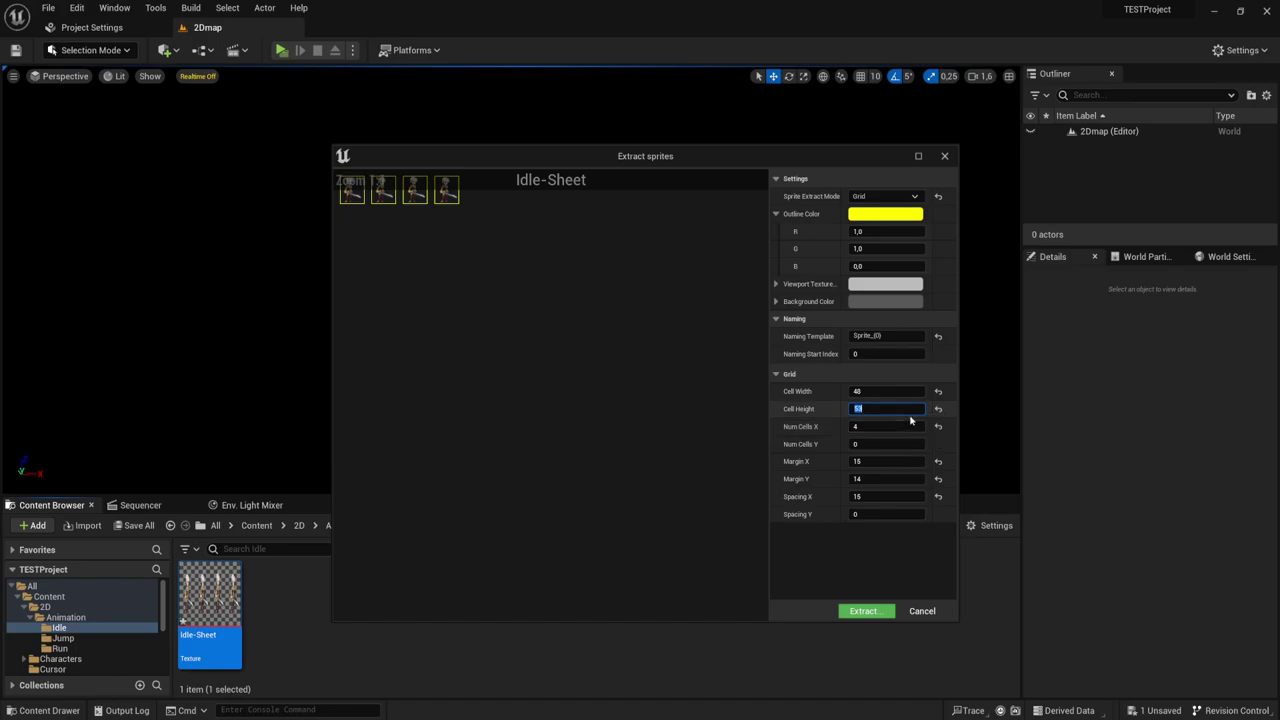
{"action": "left_click", "coordinate": [870, 391]}
{"action": "type", "text": "4"}
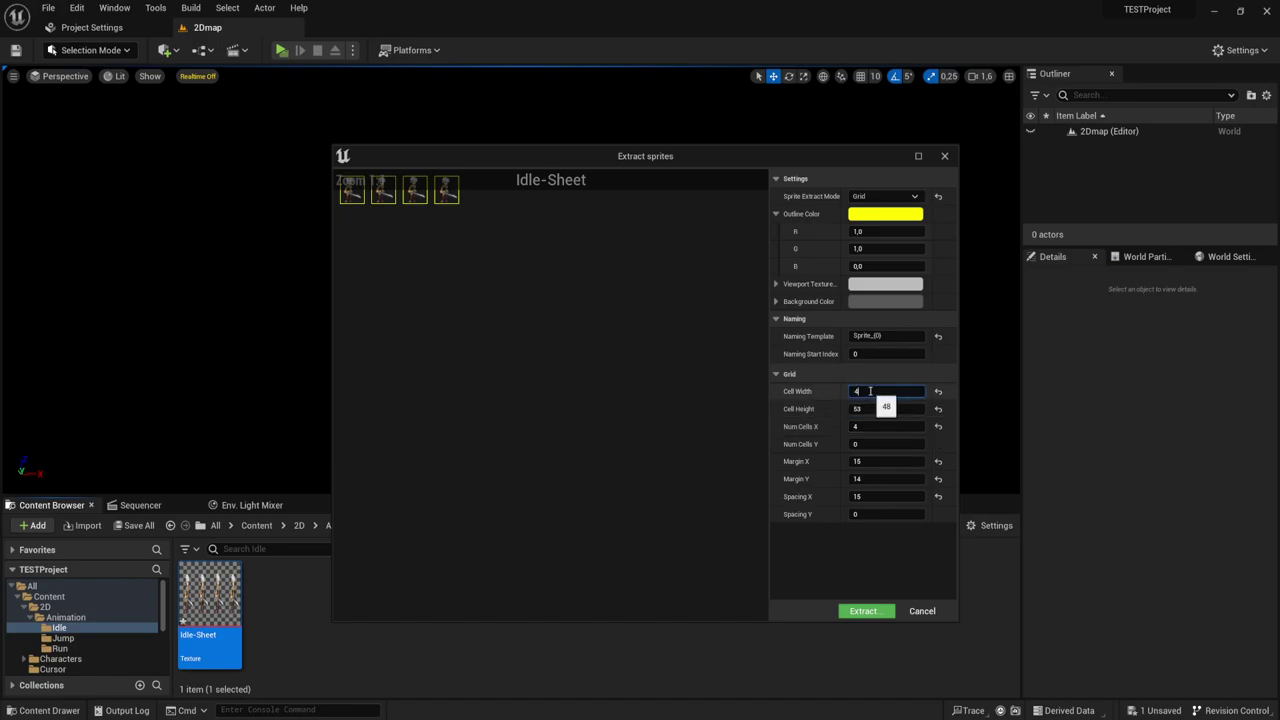
{"action": "type", "text": "4"}
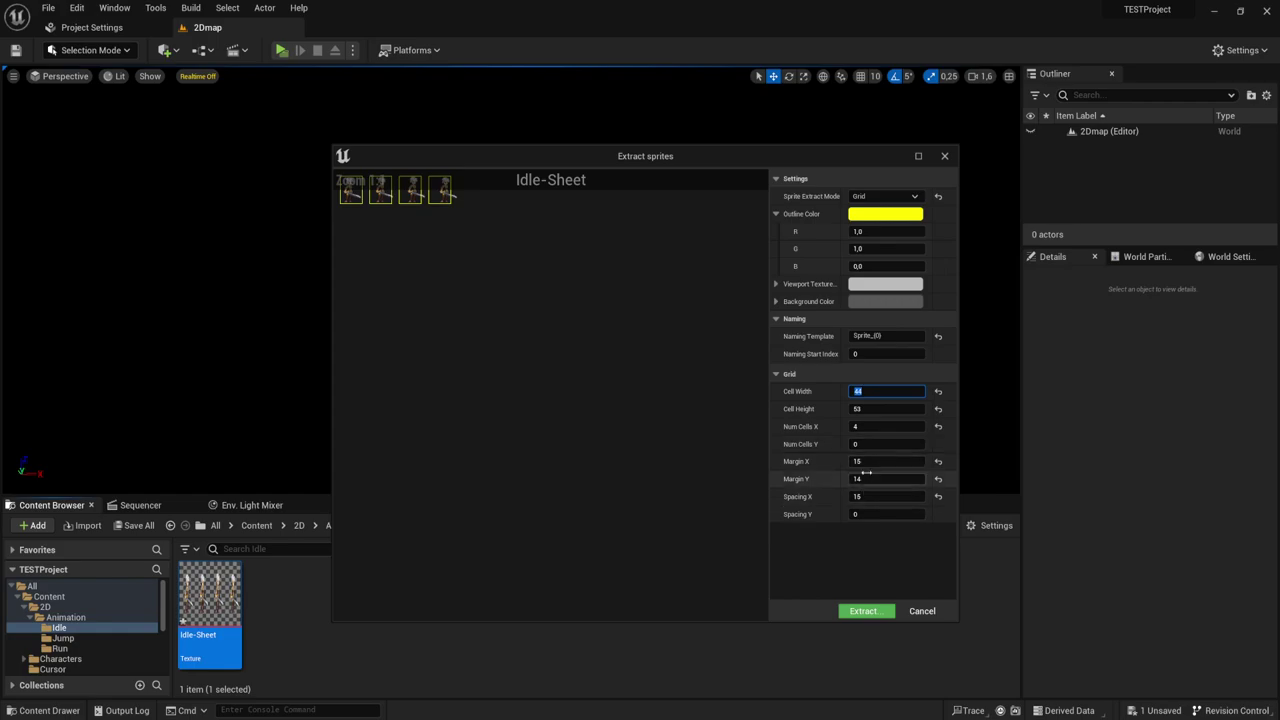
{"action": "key", "text": "Return"}
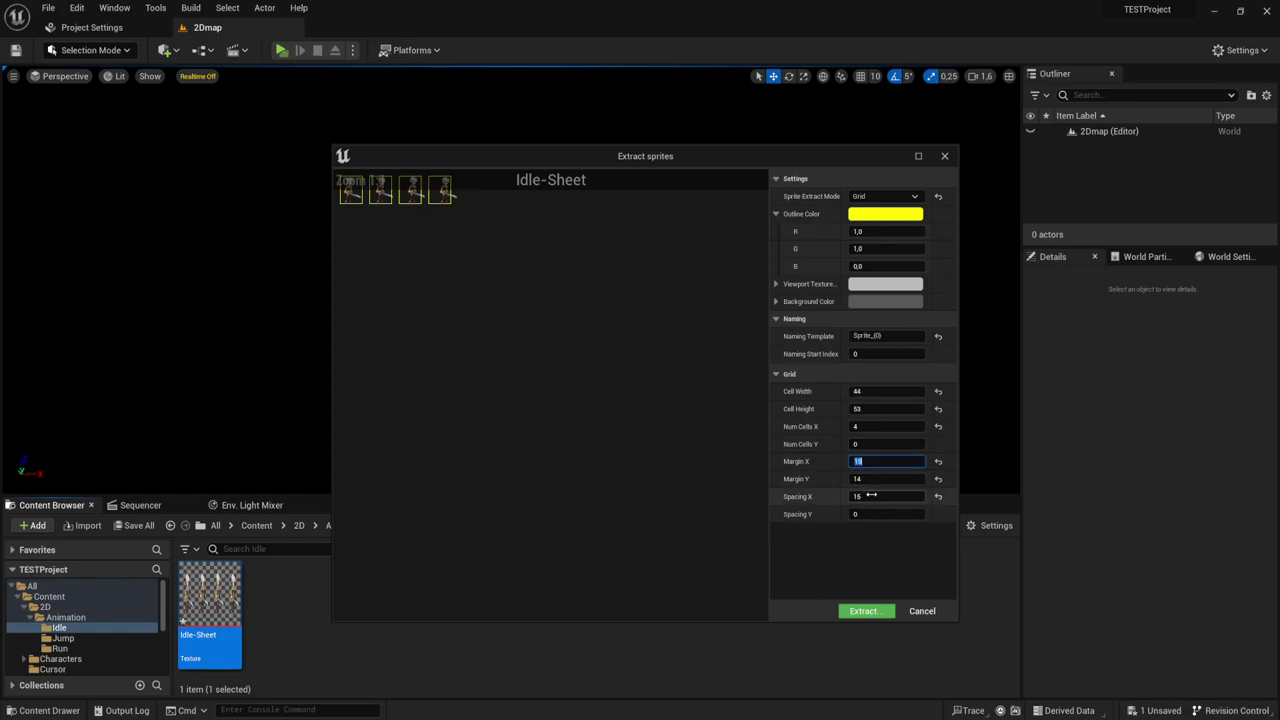
{"action": "left_click", "coordinate": [873, 496]}
{"action": "type", "text": "20"}
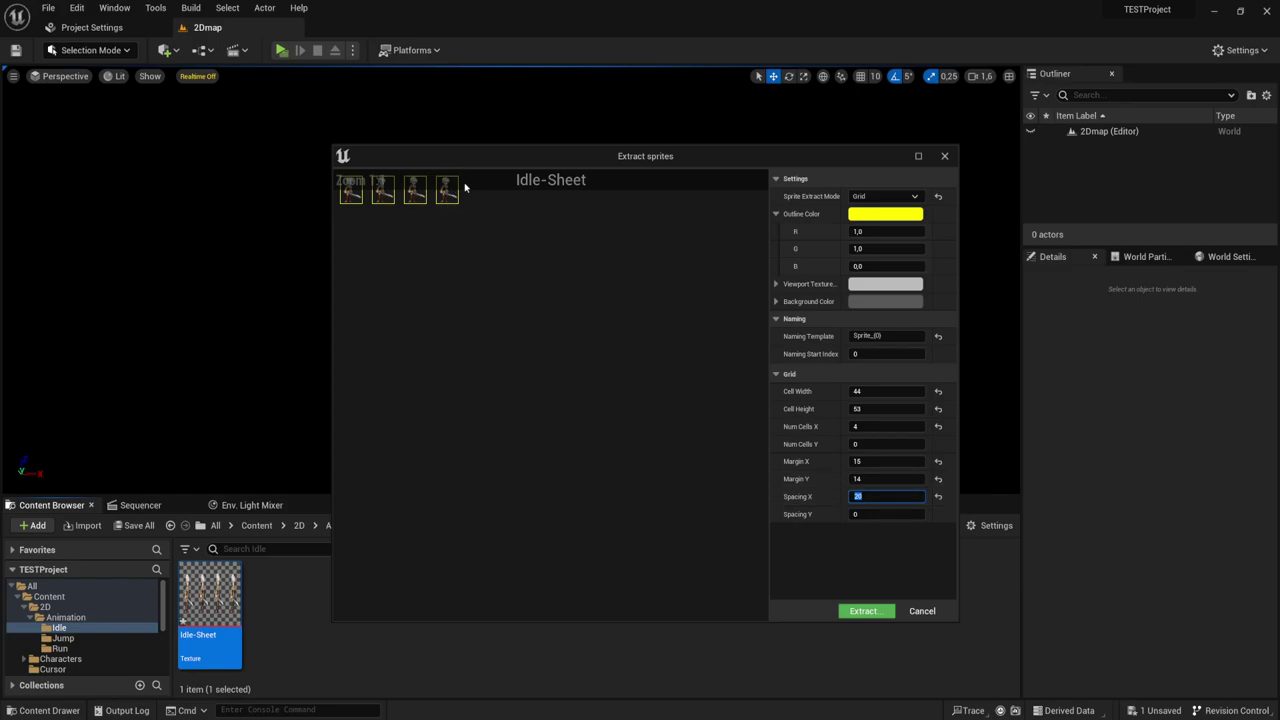
{"action": "left_click", "coordinate": [885, 196]}
Return the extract mode to Auto and set Naming Start Index to 1
{"action": "left_click", "coordinate": [874, 213]}
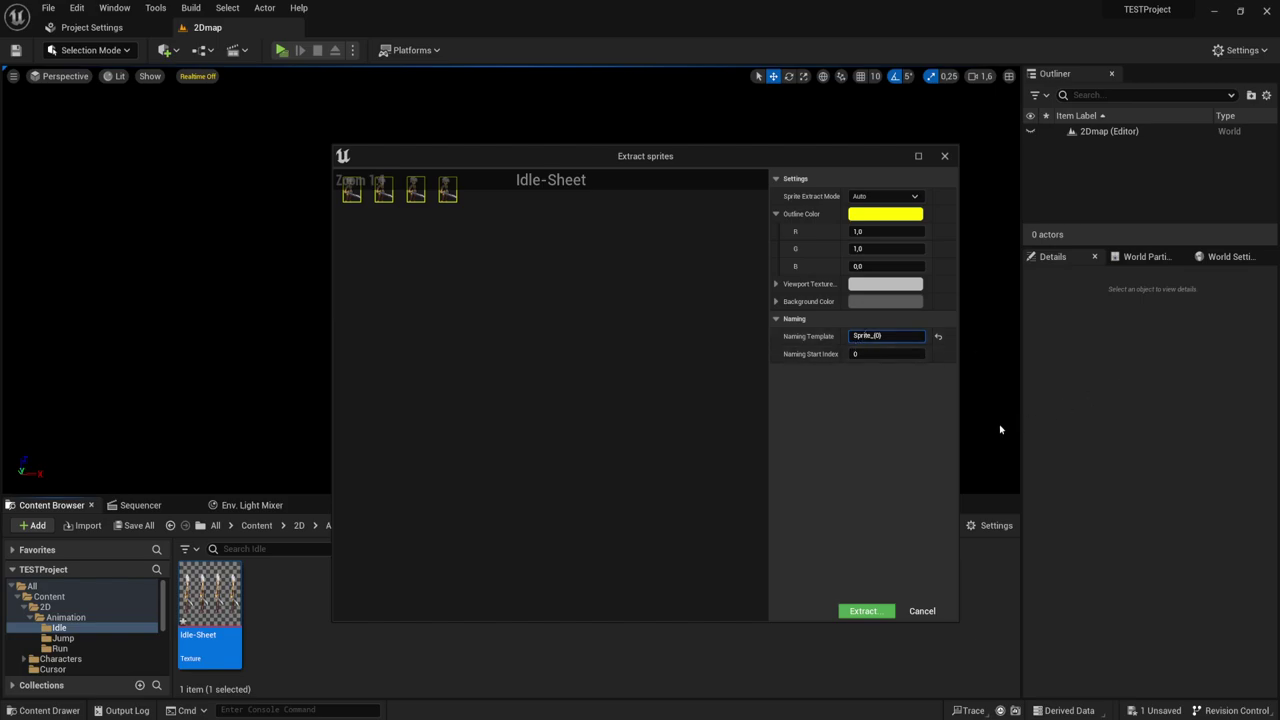
{"action": "left_click", "coordinate": [859, 354]}
Extract the four Idle-Sheet sprites into the Idle folder
{"action": "left_click", "coordinate": [863, 611]}
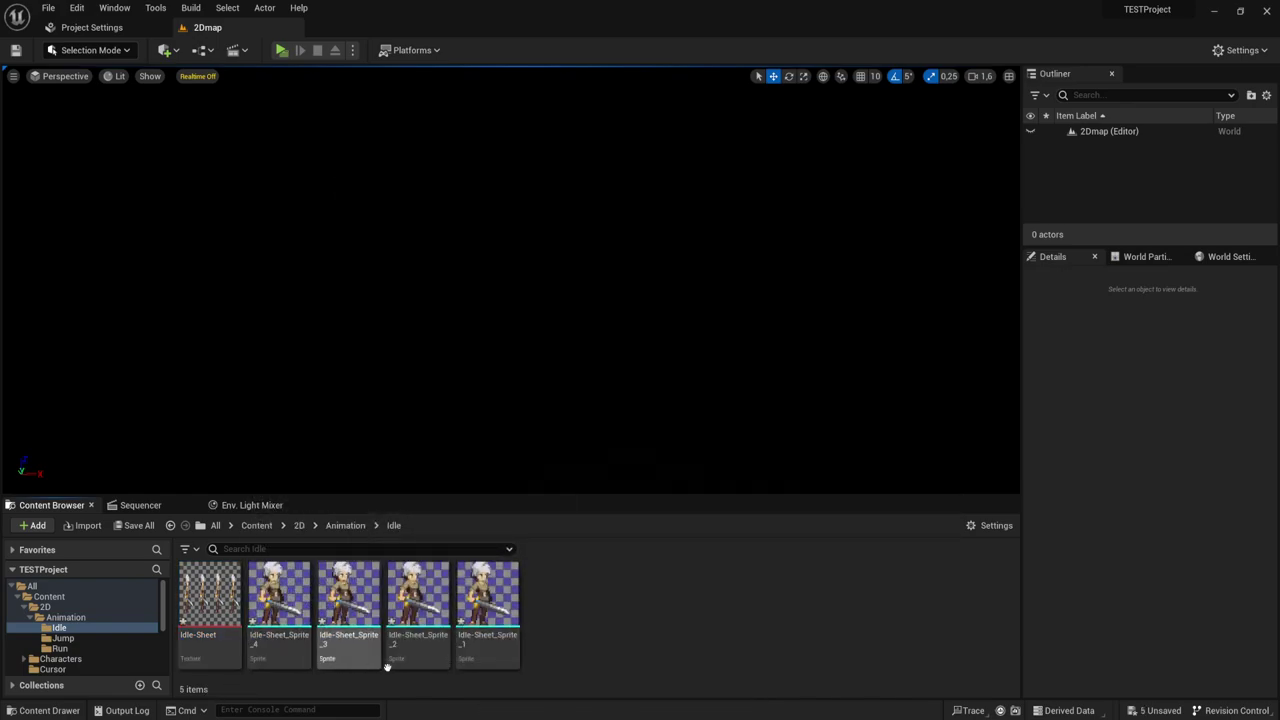
{"action": "right_click", "coordinate": [661, 621]}
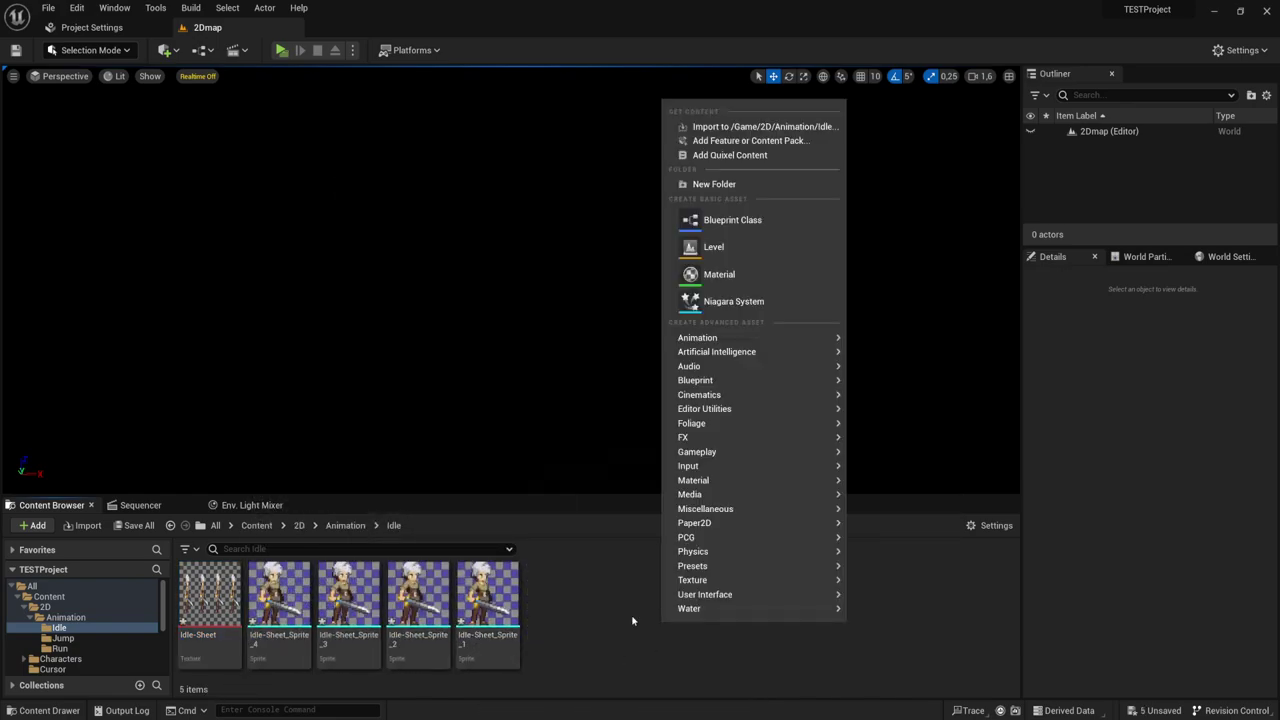
{"action": "key", "text": "Escape"}
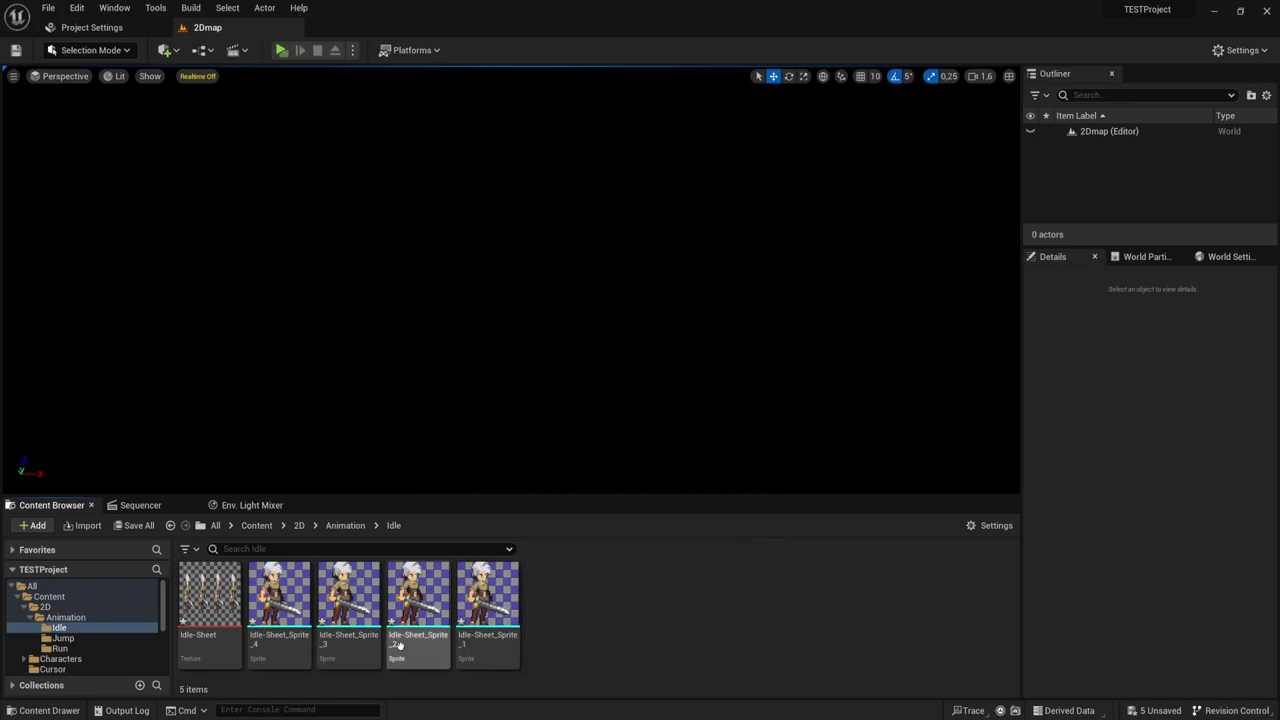
Select the four Idle sprites and create a flipbook from them named FB_Idle
{"action": "left_click", "coordinate": [490, 600]}
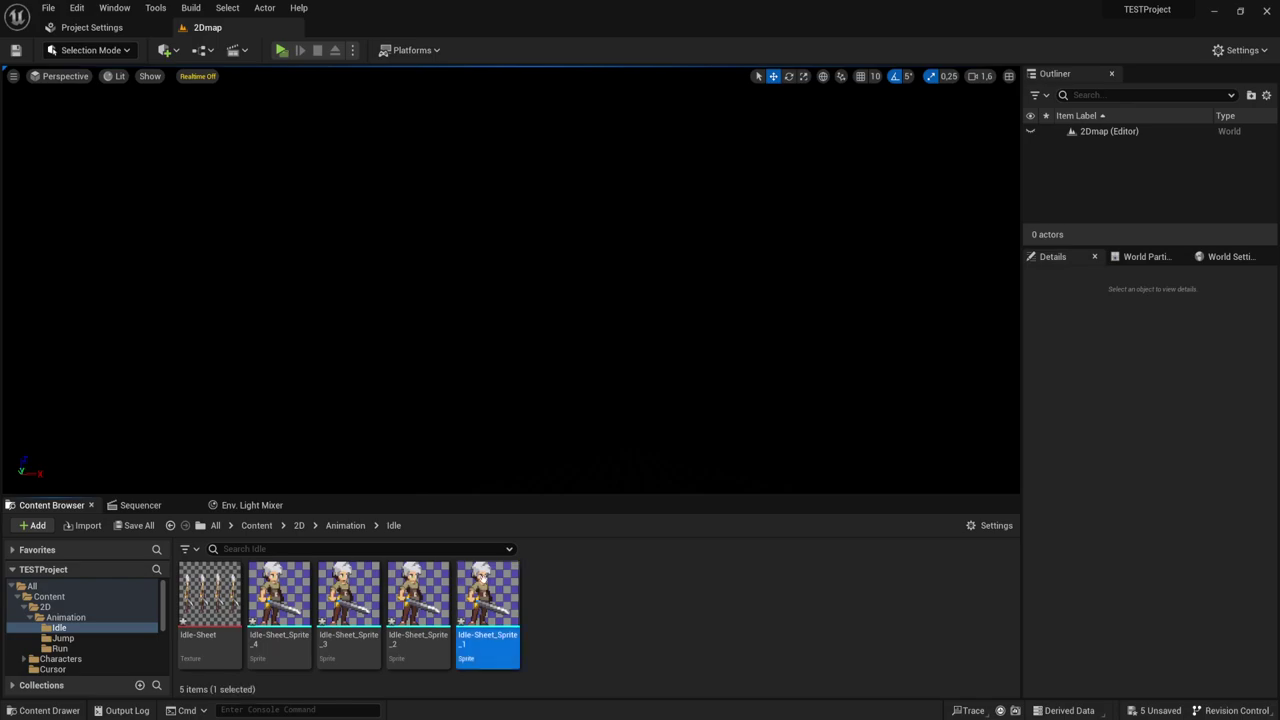
{"action": "left_click", "coordinate": [288, 590], "text": "shift"}
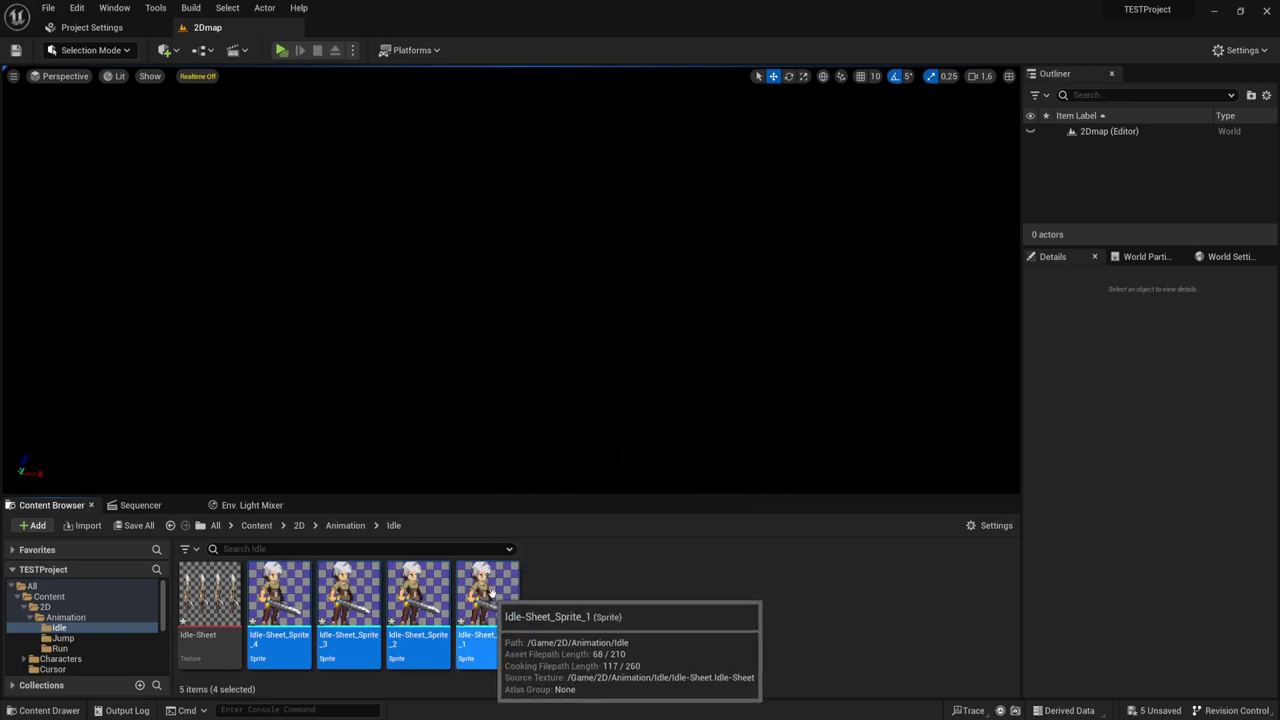
{"action": "right_click", "coordinate": [512, 570]}
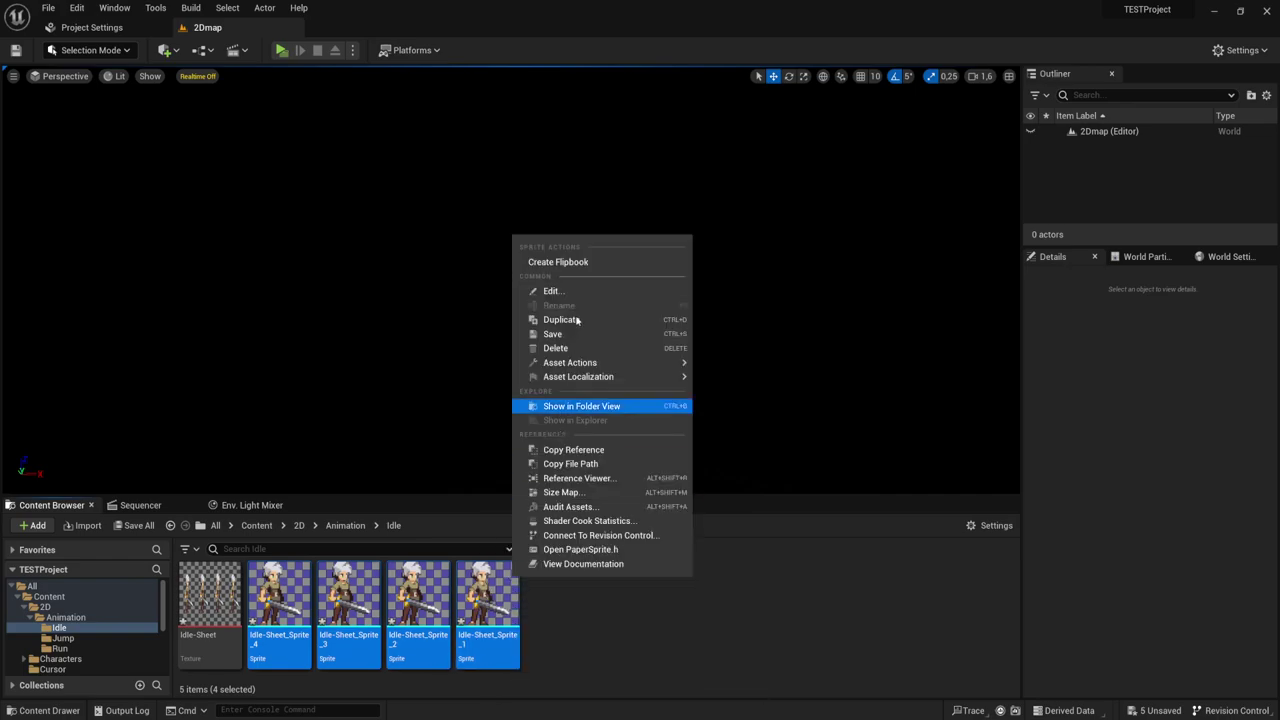
{"action": "left_click", "coordinate": [580, 263]}
{"action": "type", "text": "FB_Idle"}
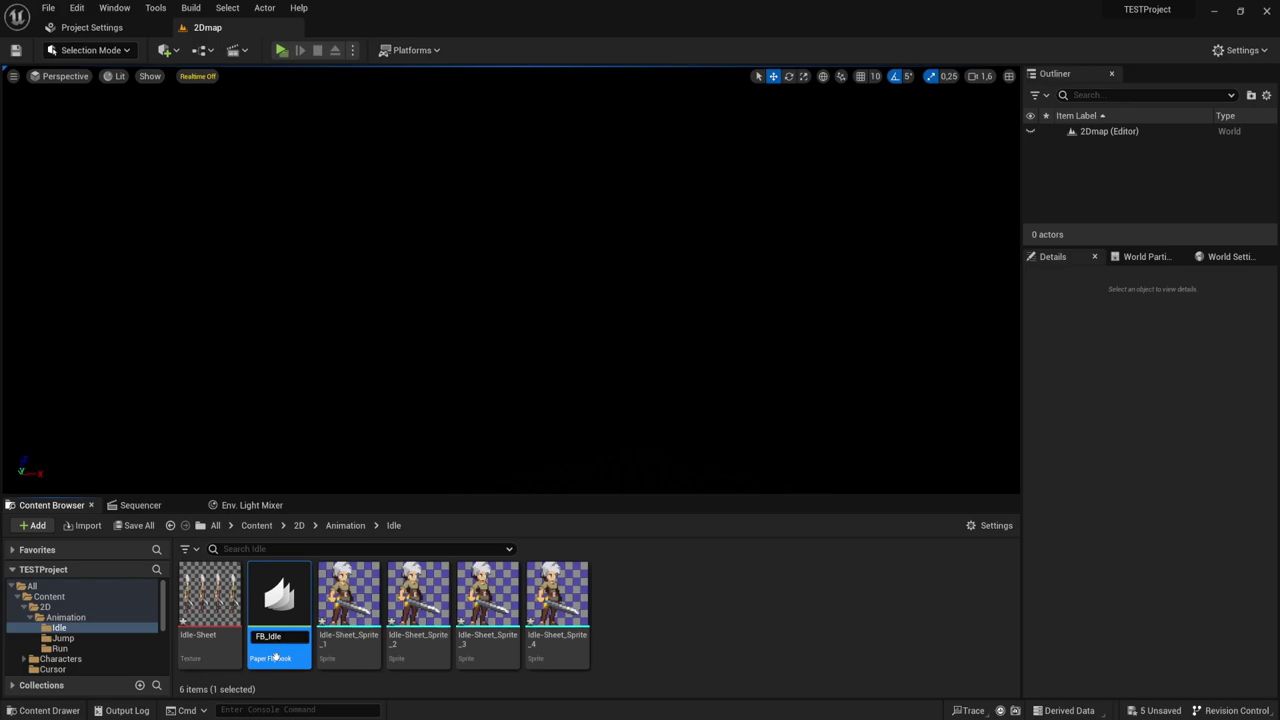
{"action": "key", "text": "Return"}
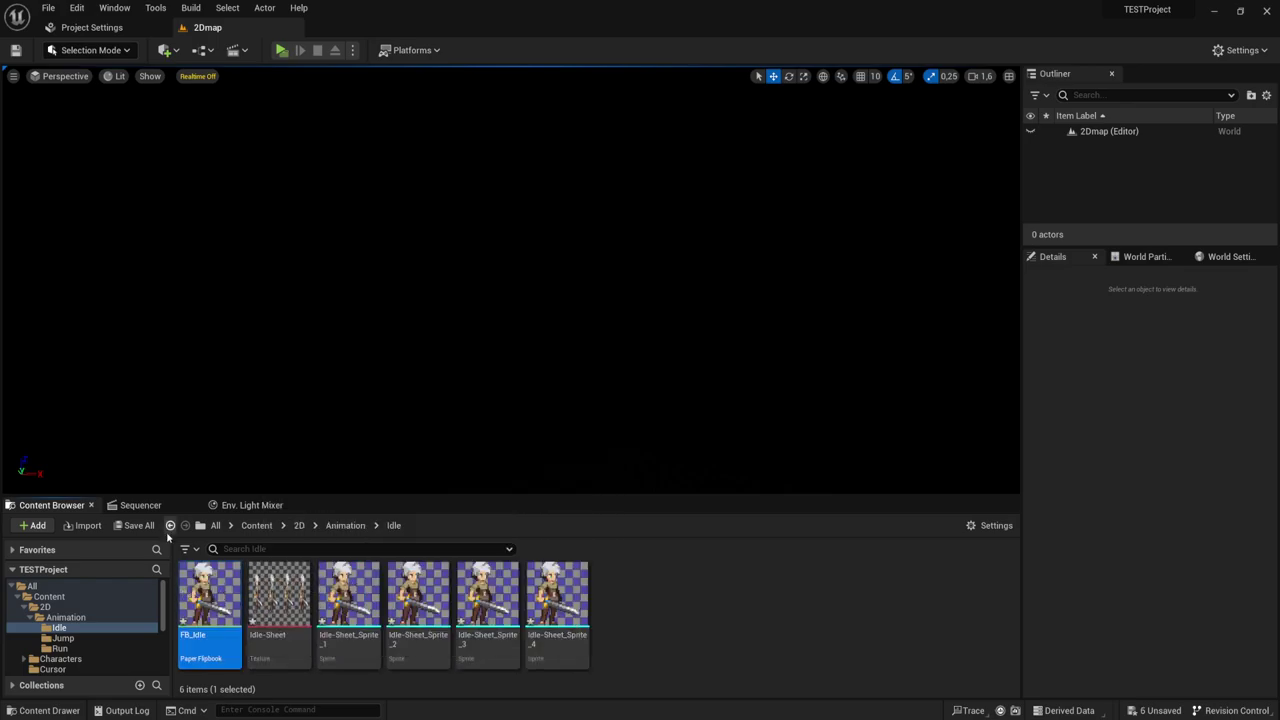
Open FB_Idle, add then delete an extra Idle-Sheet_Sprite_1 keyframe, and maximize the editor
{"action": "double_click", "coordinate": [214, 580]}
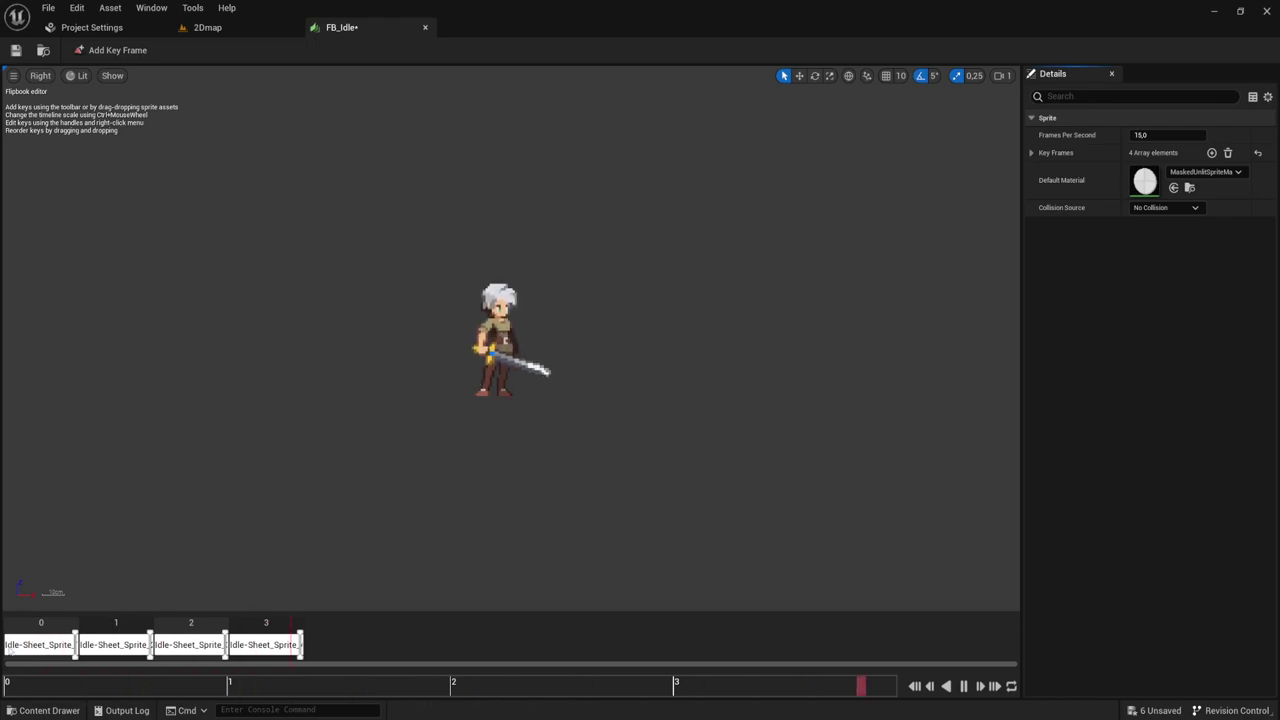
{"action": "mouse_move", "coordinate": [175, 645]}
{"action": "left_mouse_down"}
{"action": "mouse_move", "coordinate": [290, 641]}
{"action": "mouse_move", "coordinate": [122, 648]}
{"action": "left_mouse_up"}
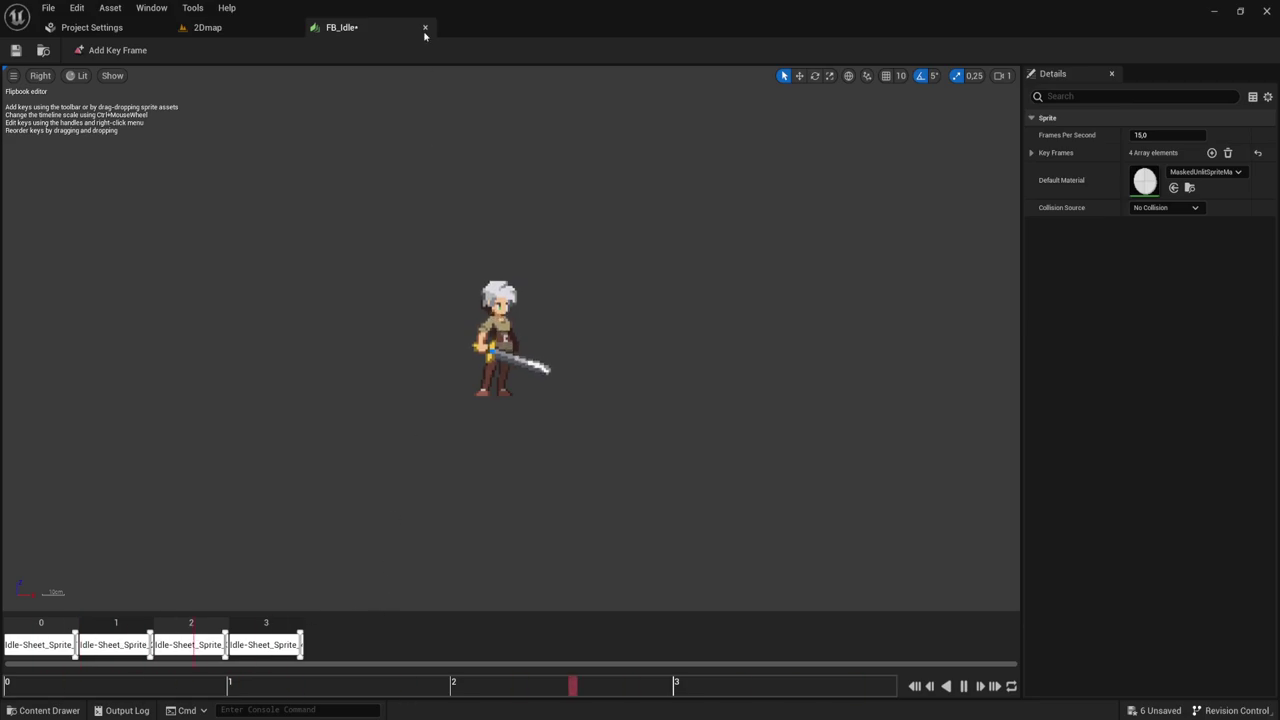
{"action": "left_click_drag", "start_coordinate": [380, 30], "coordinate": [648, 192]}
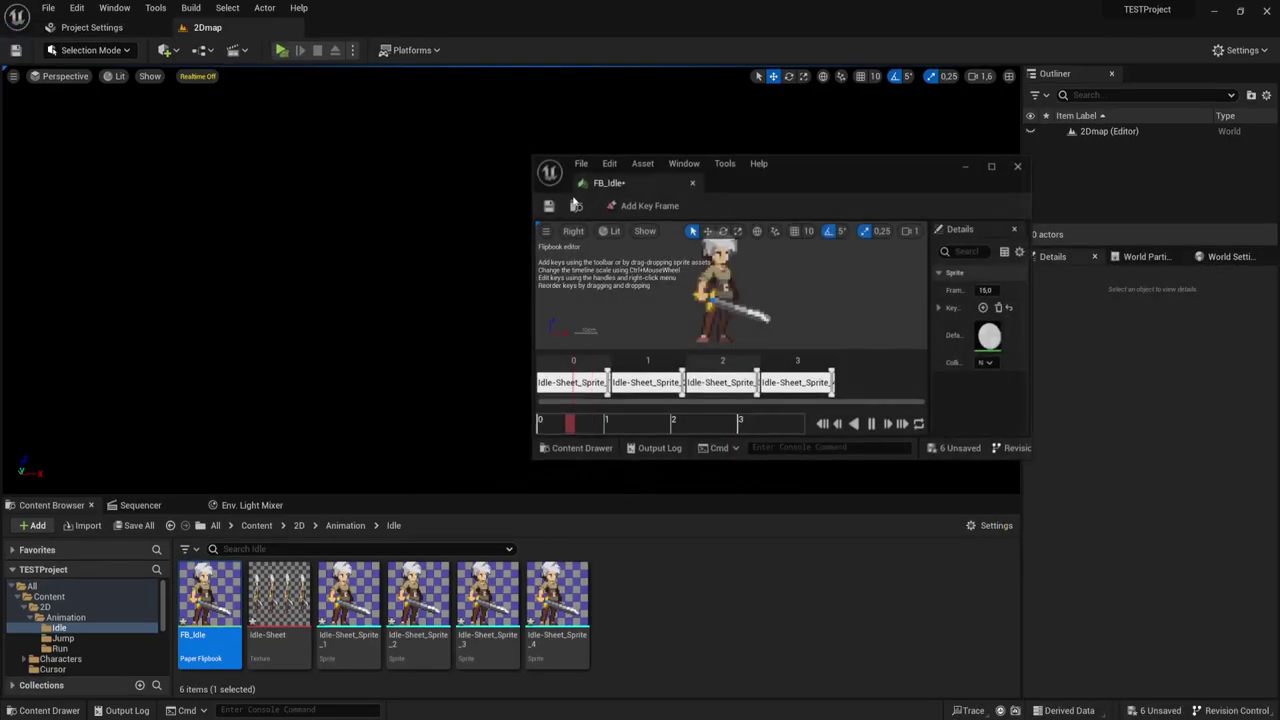
{"action": "mouse_move", "coordinate": [349, 600]}
{"action": "left_mouse_down"}
{"action": "mouse_move", "coordinate": [860, 377]}
{"action": "mouse_move", "coordinate": [866, 391]}
{"action": "left_mouse_up"}
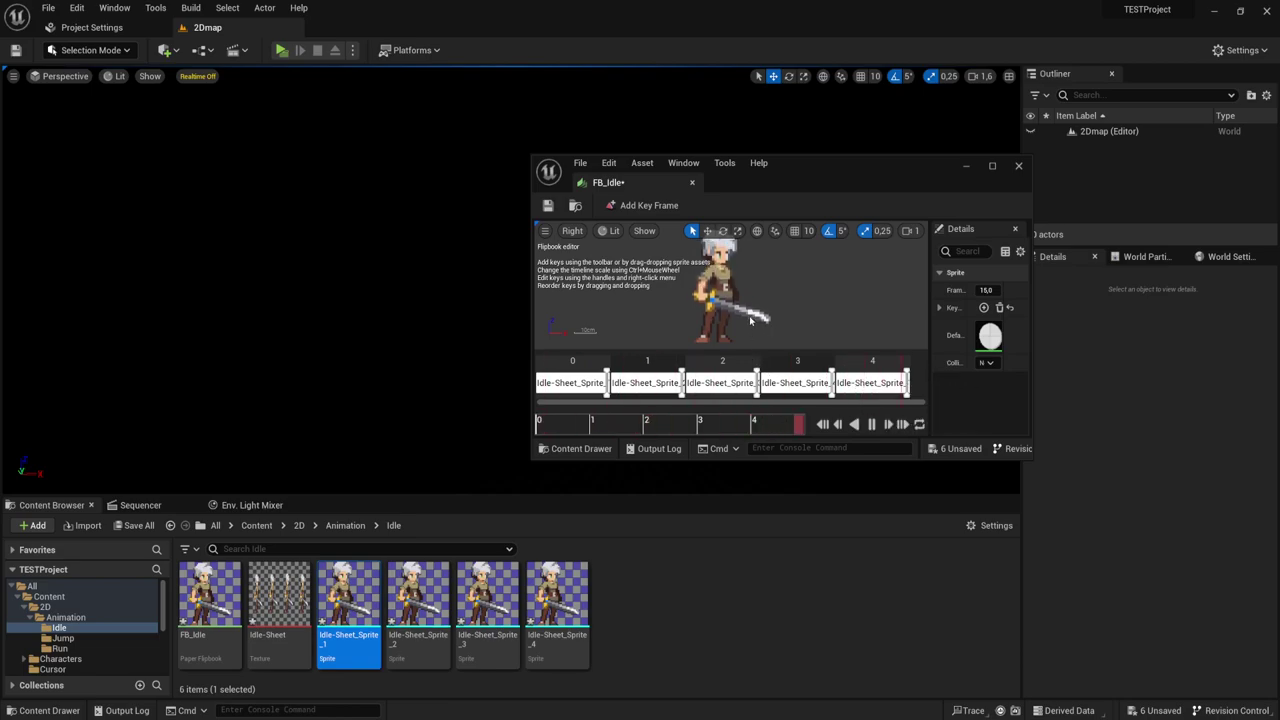
{"action": "right_click", "coordinate": [869, 387]}
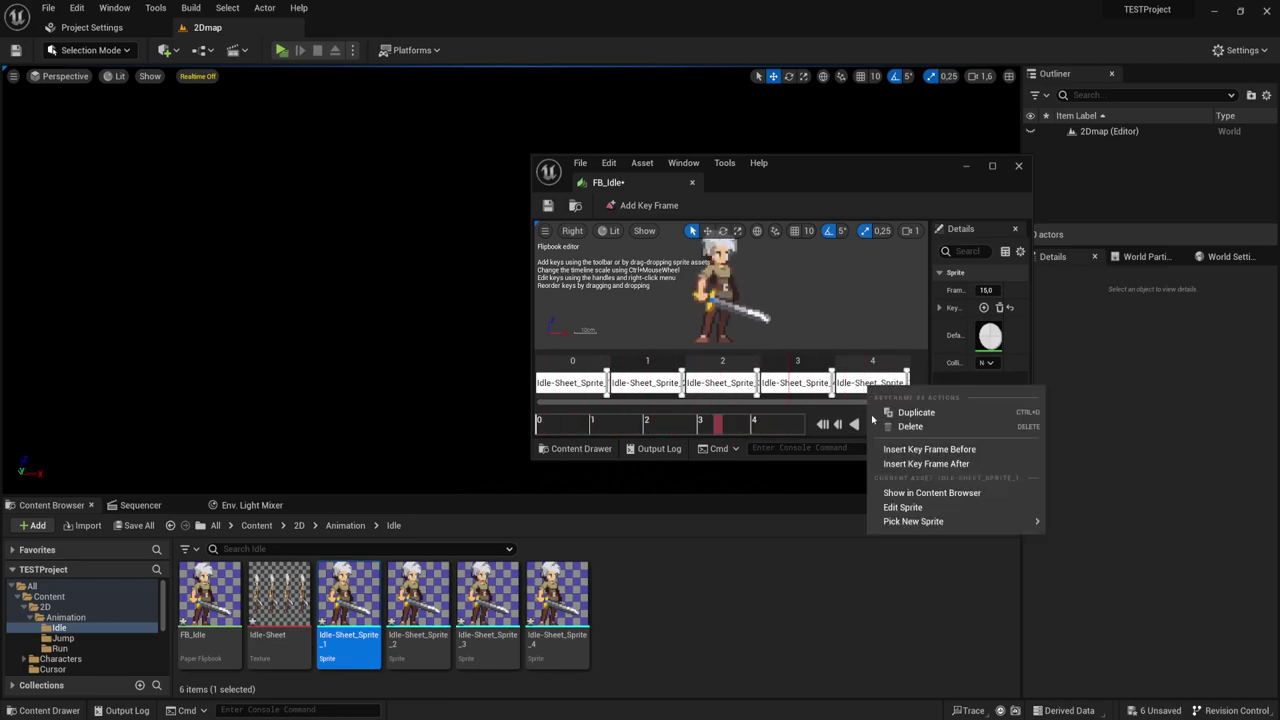
{"action": "left_click", "coordinate": [908, 426]}
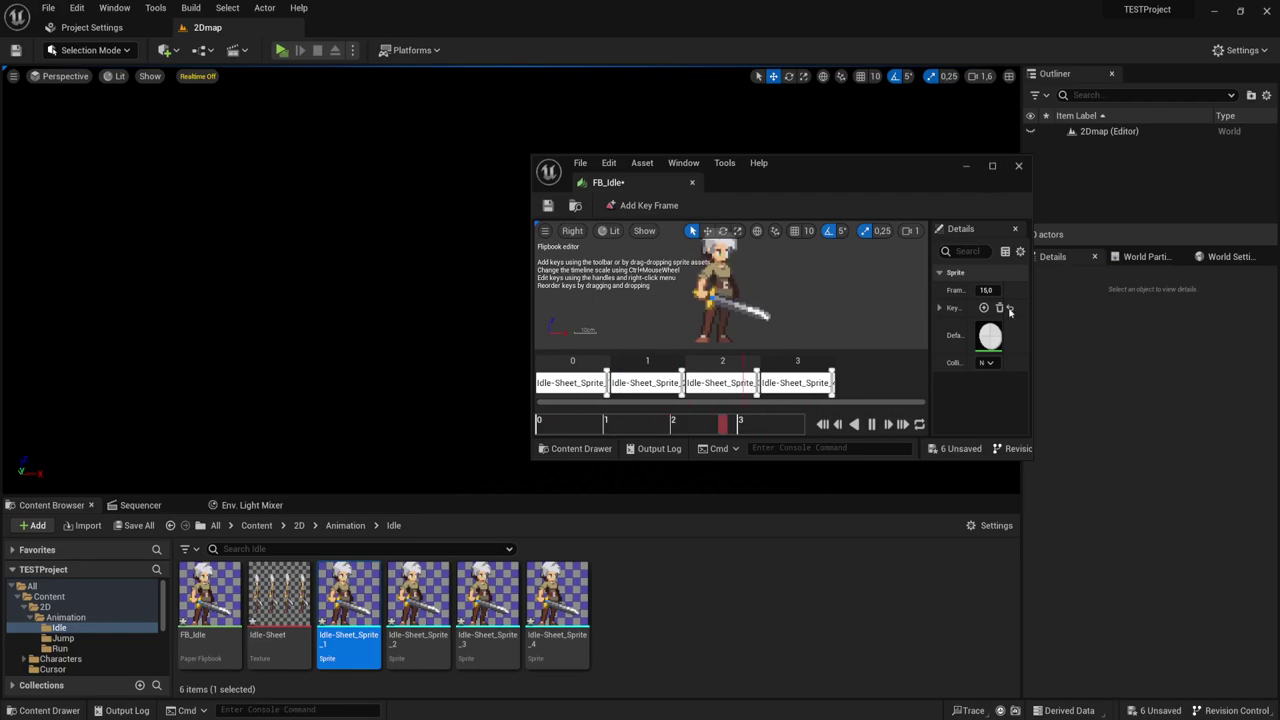
{"action": "left_click_drag", "start_coordinate": [1028, 458], "coordinate": [1161, 568]}
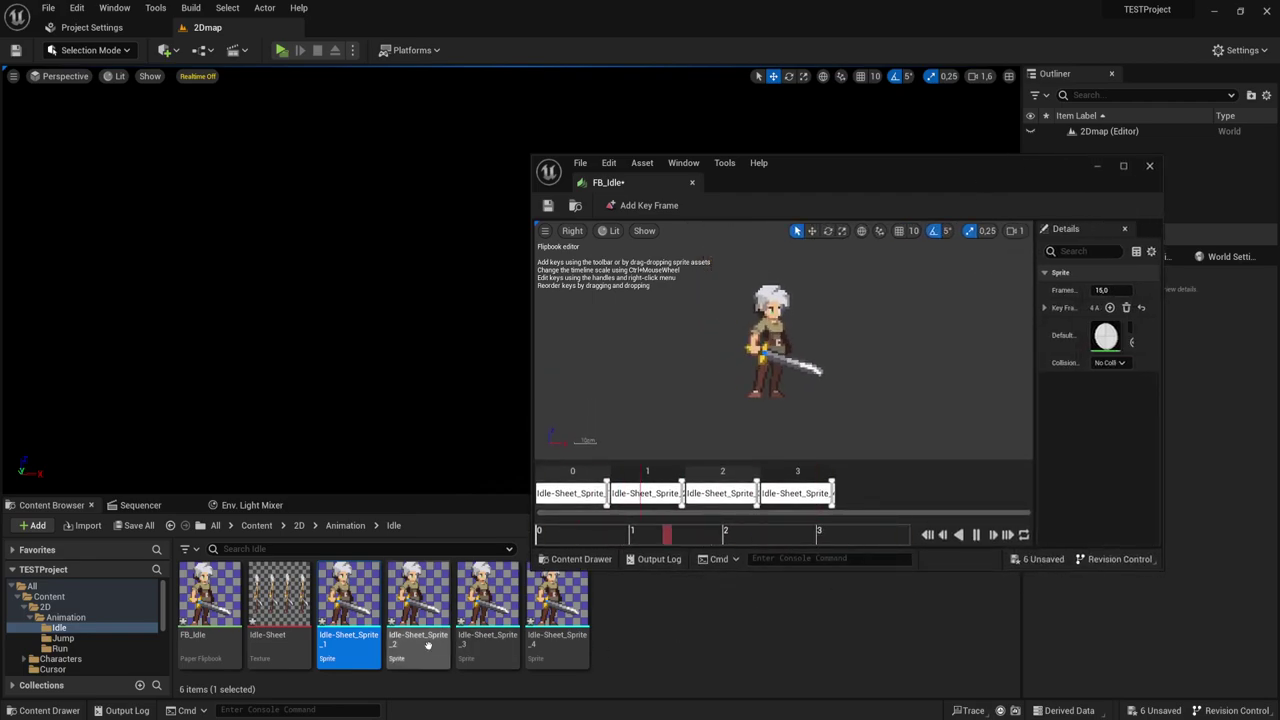
{"action": "double_click", "coordinate": [917, 165]}
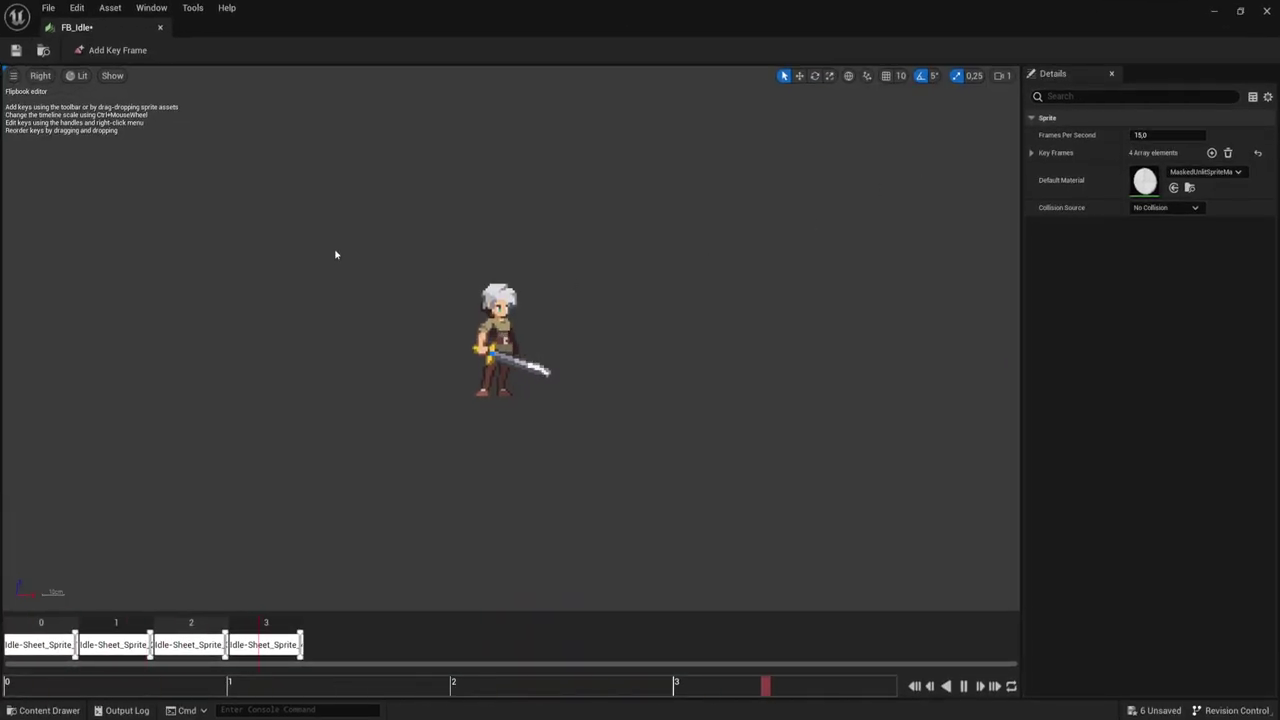
{"action": "right_click", "coordinate": [62, 645]}
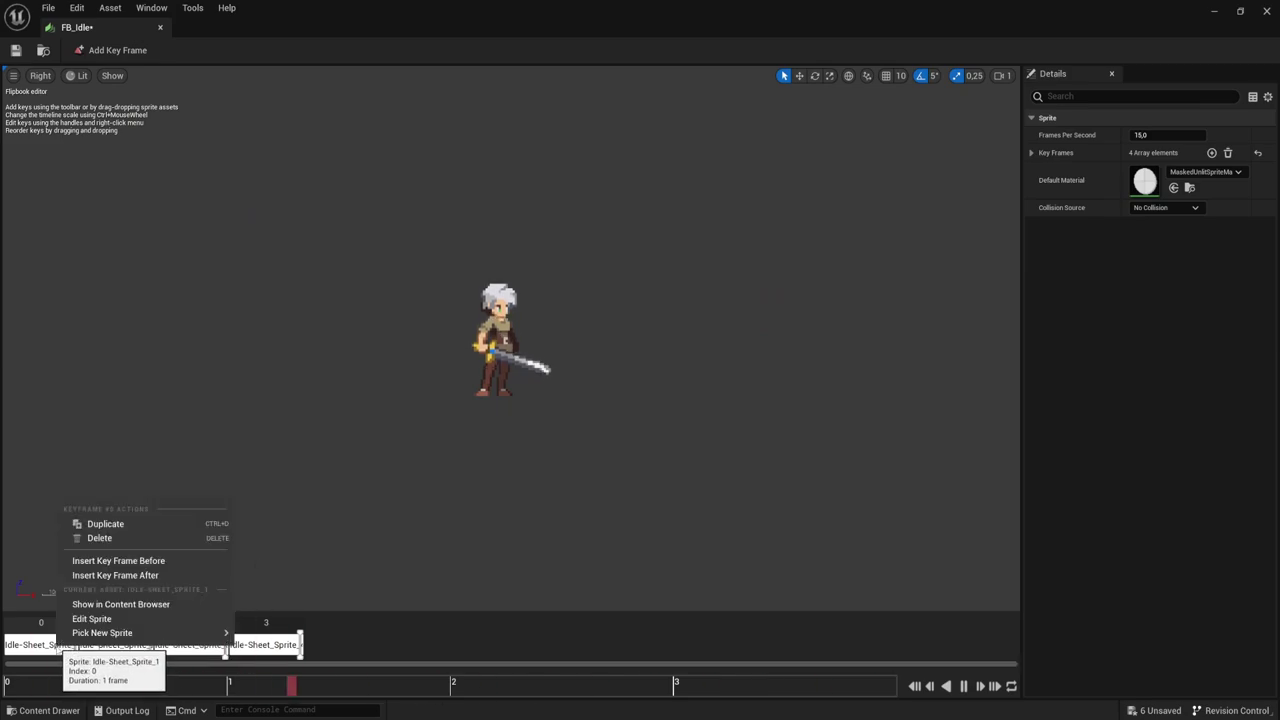
{"action": "key", "text": "Escape"}
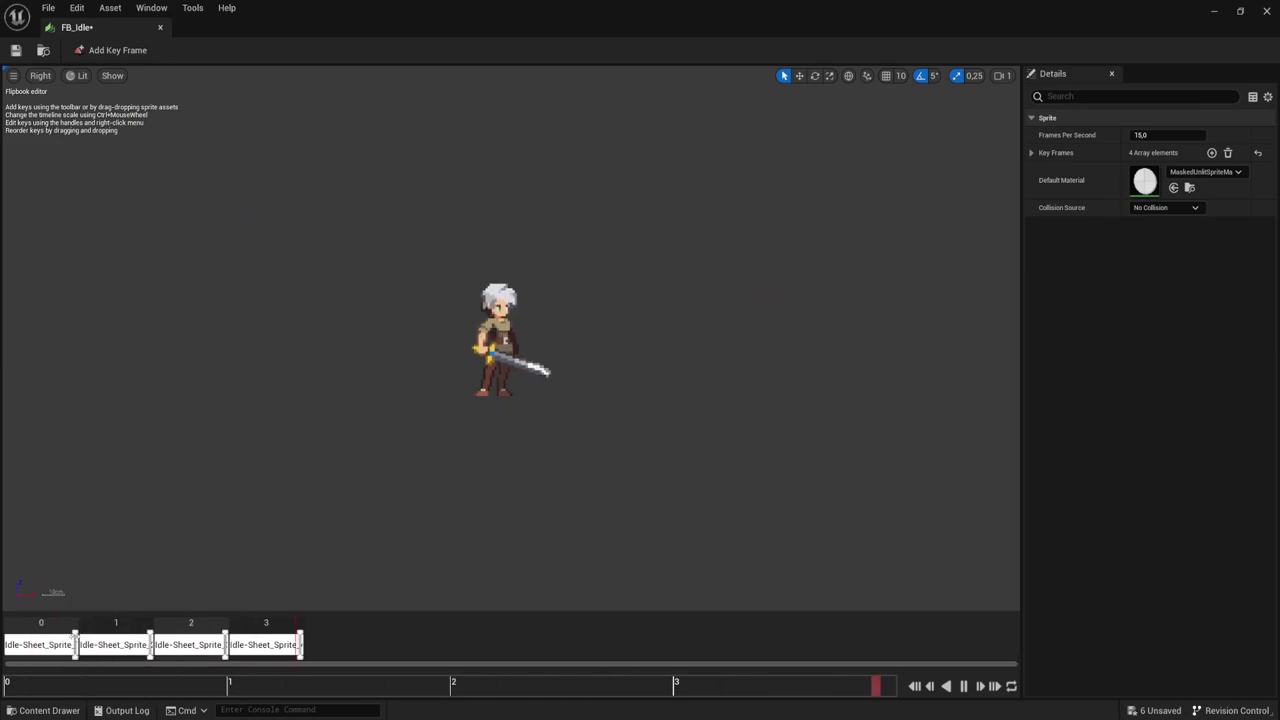
{"action": "mouse_move", "coordinate": [173, 671]}
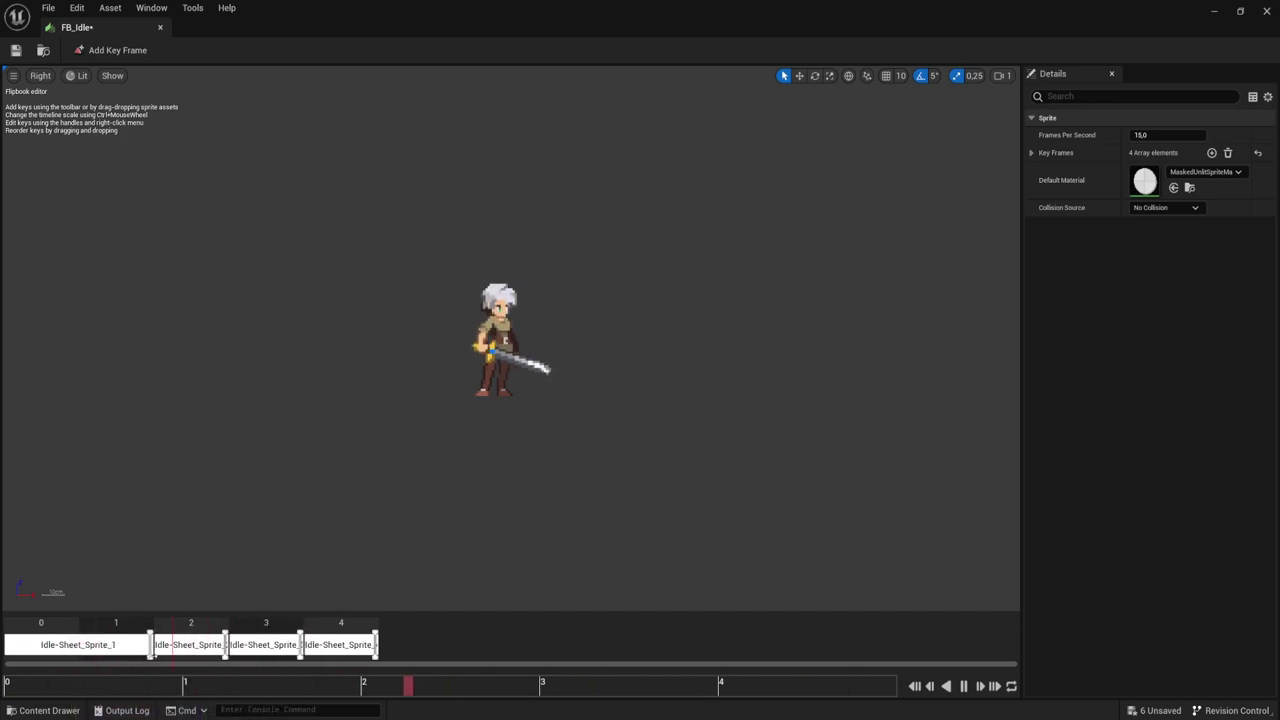
{"action": "left_click_drag", "start_coordinate": [150, 644], "coordinate": [226, 644]}
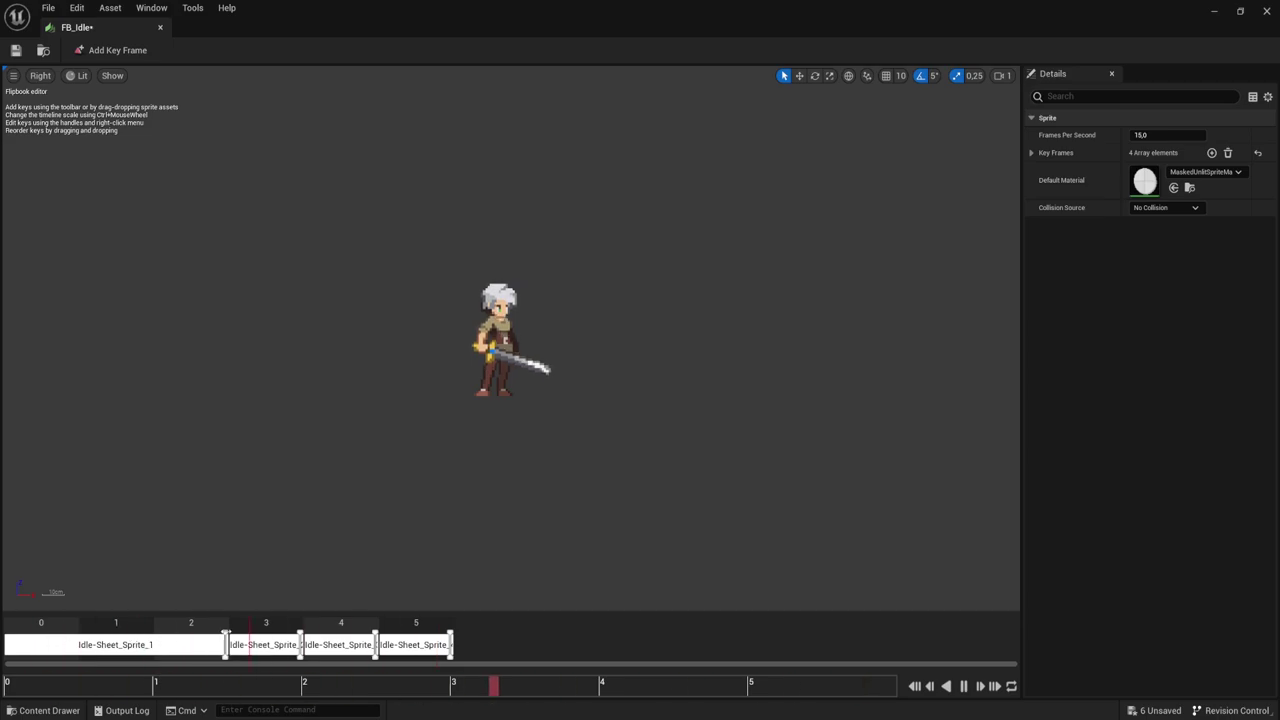
{"action": "left_click_drag", "start_coordinate": [225, 644], "coordinate": [75, 644]}
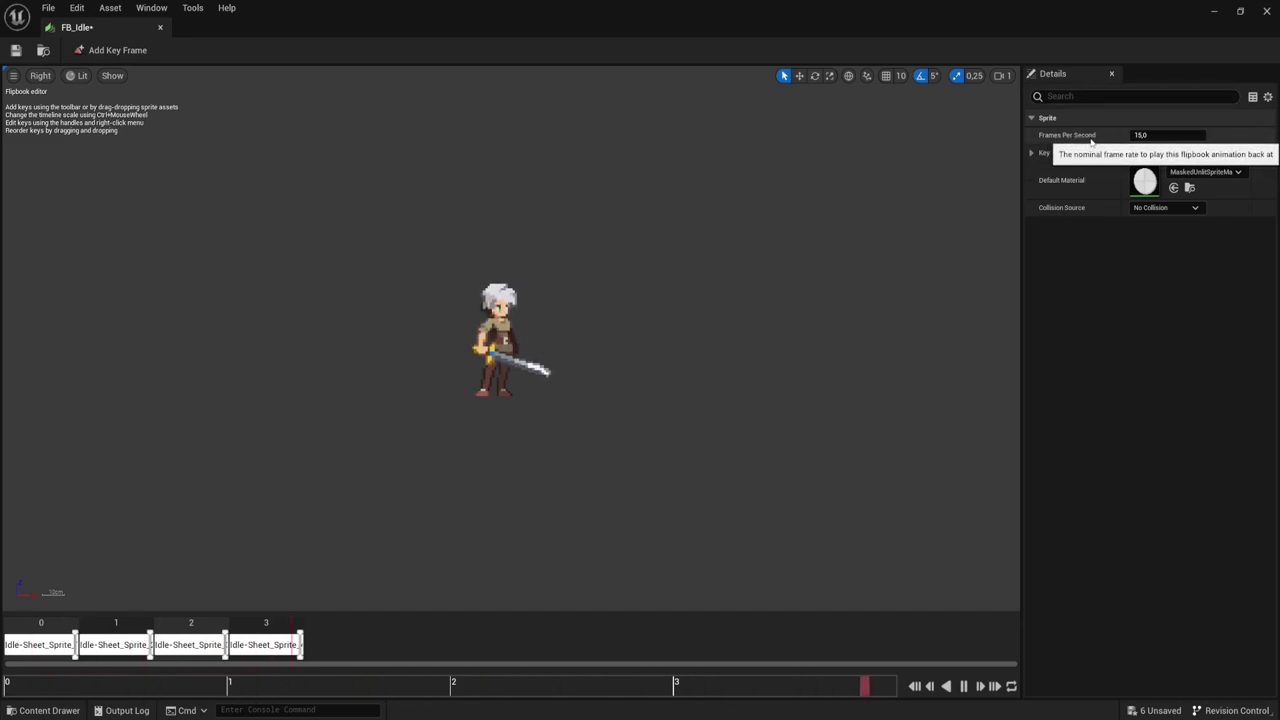
Change FB_Idle's Frames Per Second from 15 to 6 in the Details panel
{"action": "left_click", "coordinate": [1162, 134]}
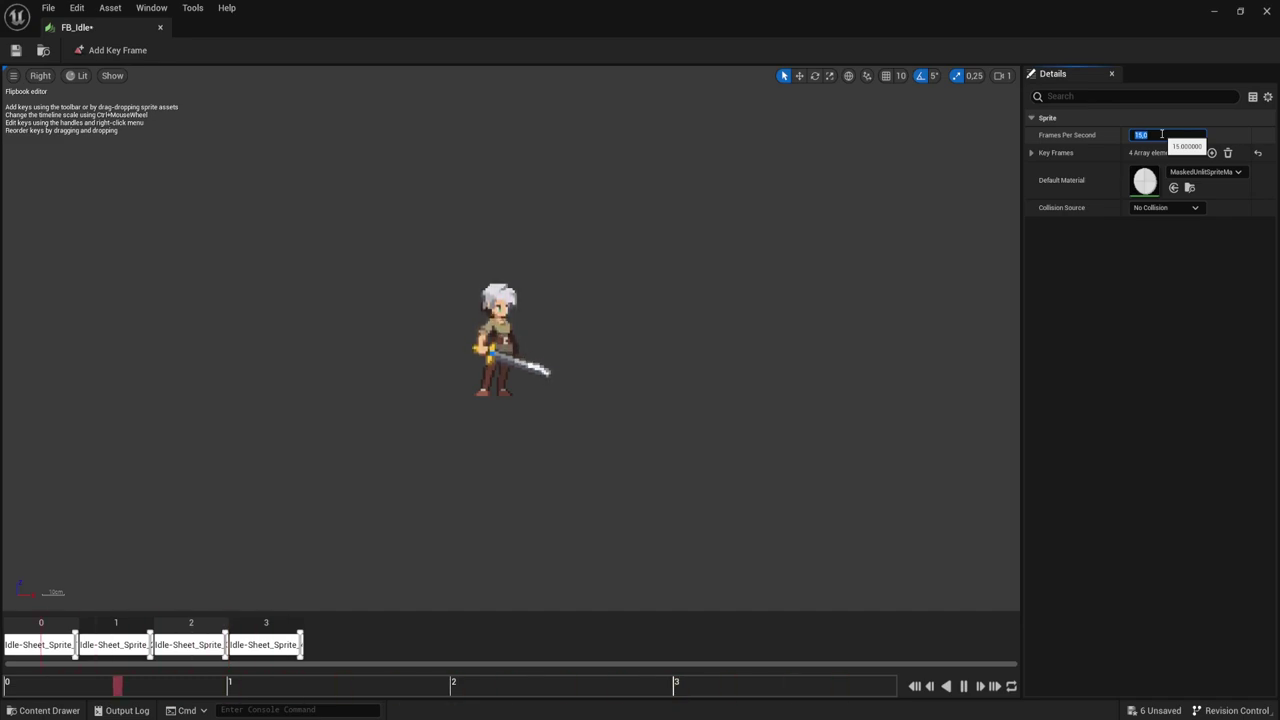
{"action": "type", "text": "5"}
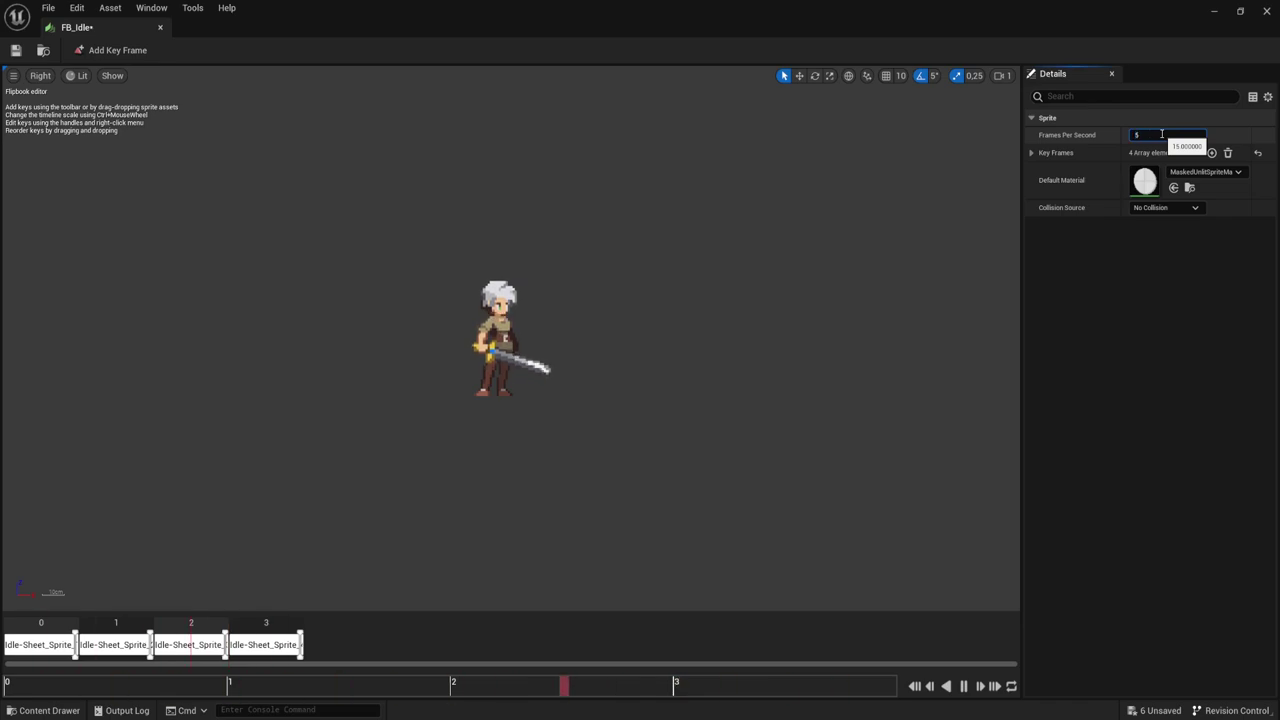
{"action": "key", "text": "Return"}
{"action": "key", "text": "BackSpace"}
{"action": "type", "text": "4"}
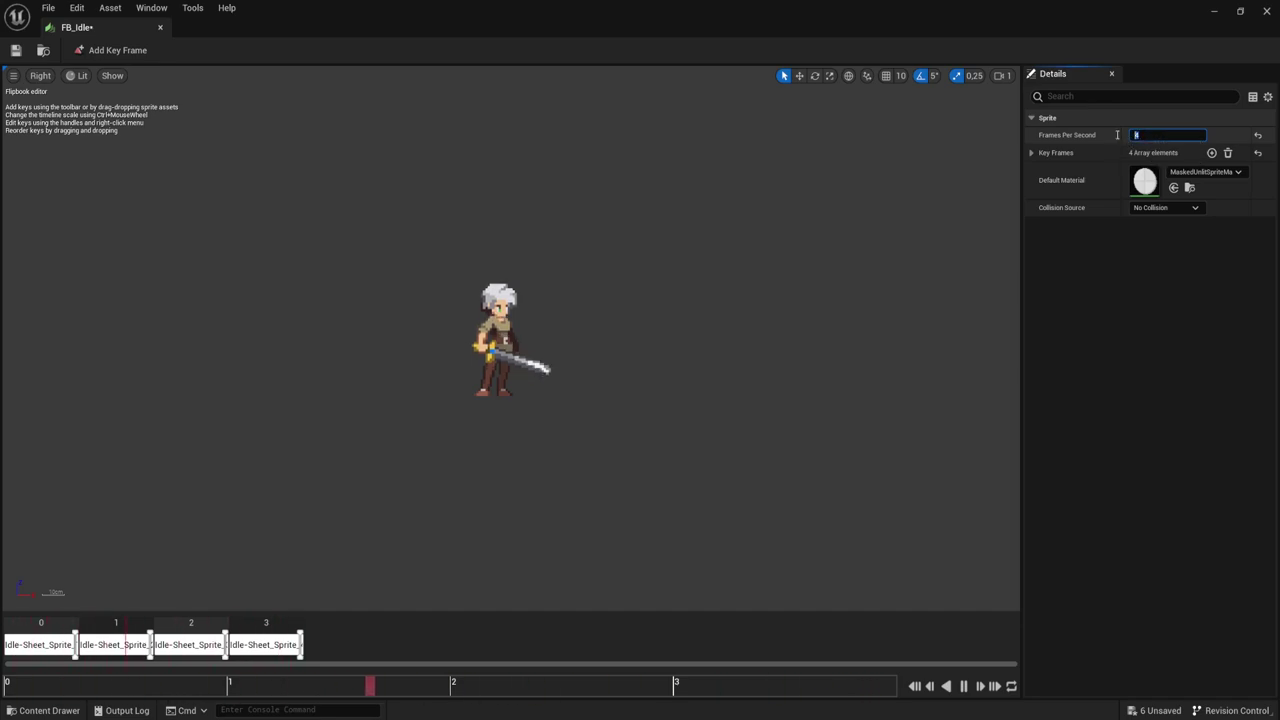
{"action": "type", "text": "6"}
{"action": "key", "text": "Return"}
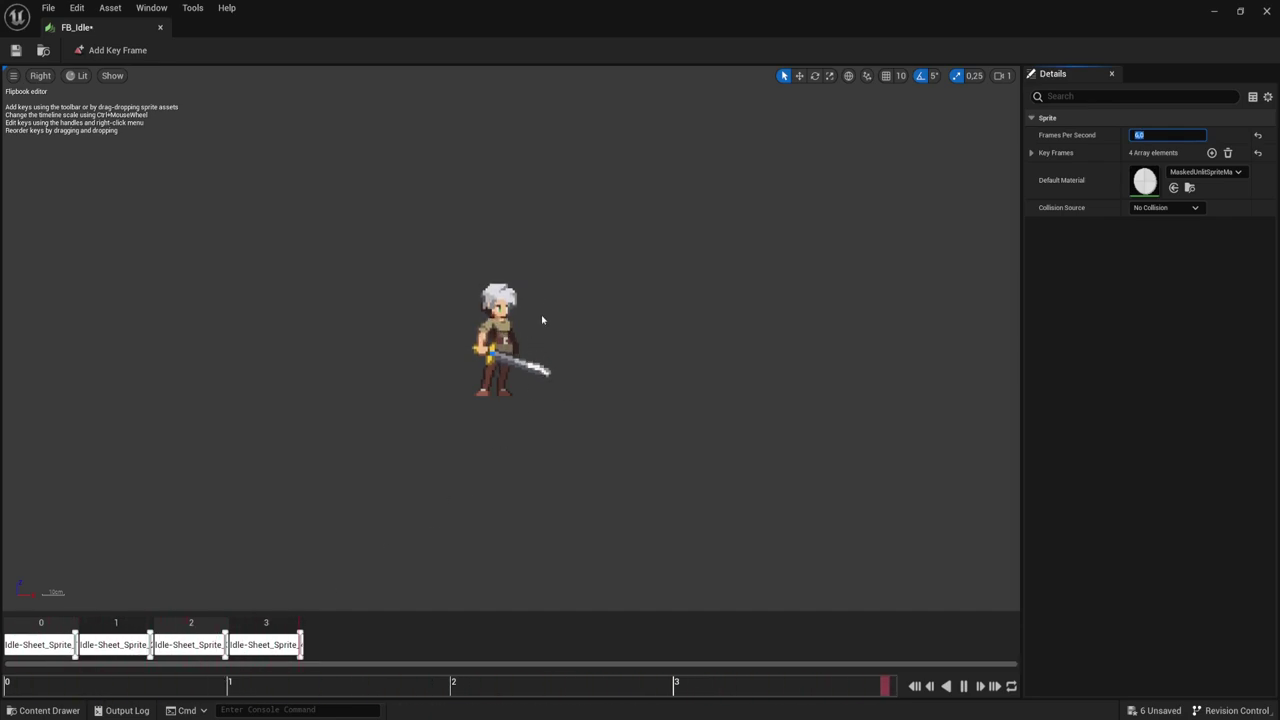
{"action": "type", "text": "50"}
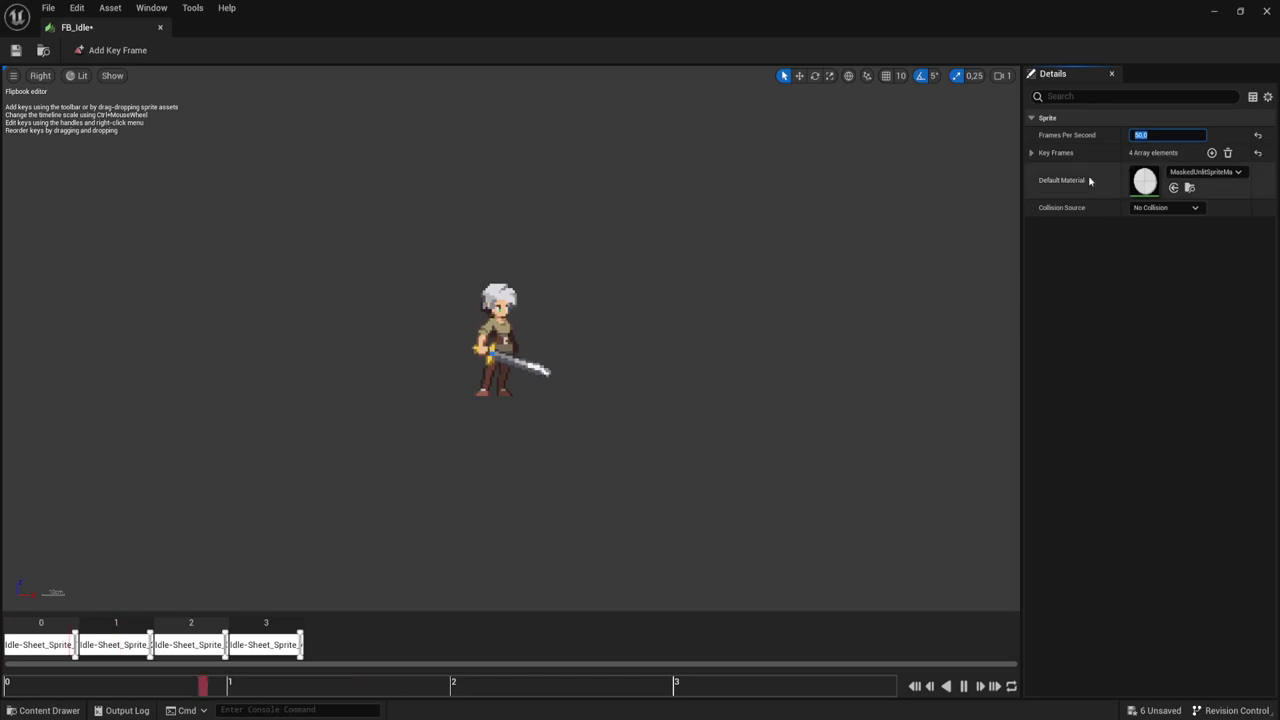
{"action": "left_click", "coordinate": [1169, 134]}
{"action": "key", "text": "Return"}
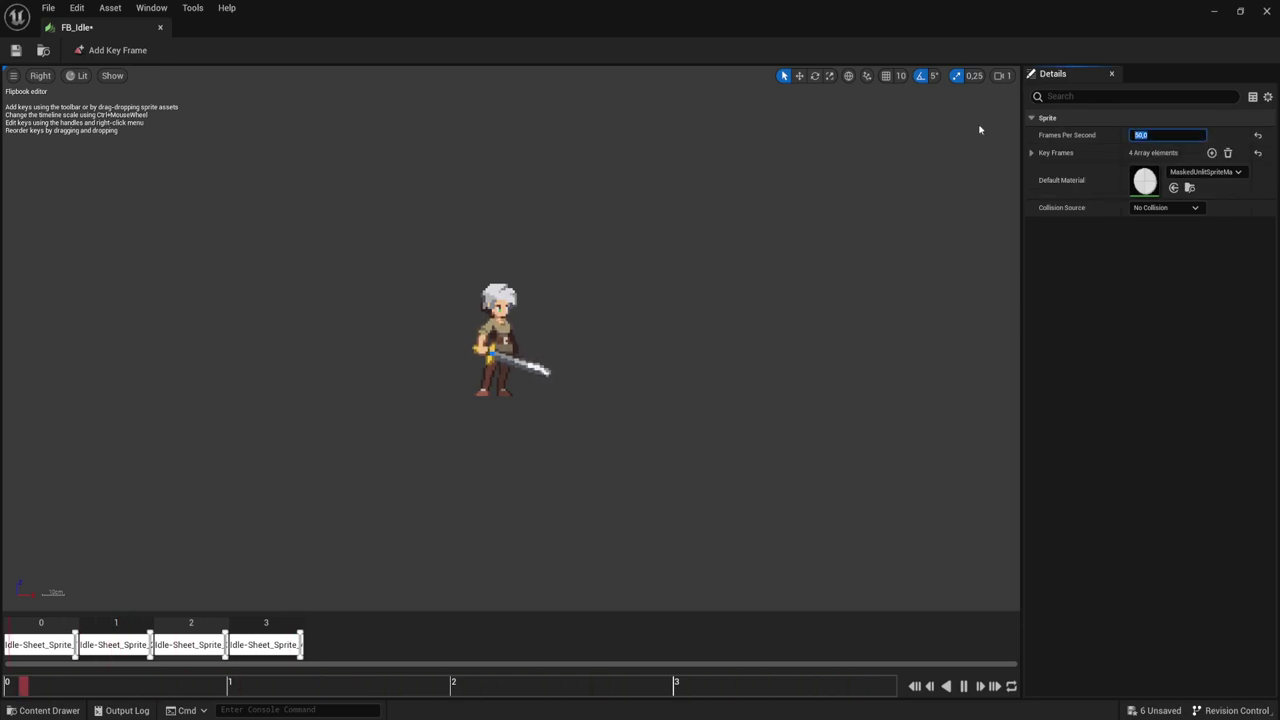
{"action": "type", "text": "4"}
{"action": "key", "text": "Return"}
{"action": "type", "text": "6"}
{"action": "key", "text": "Return"}
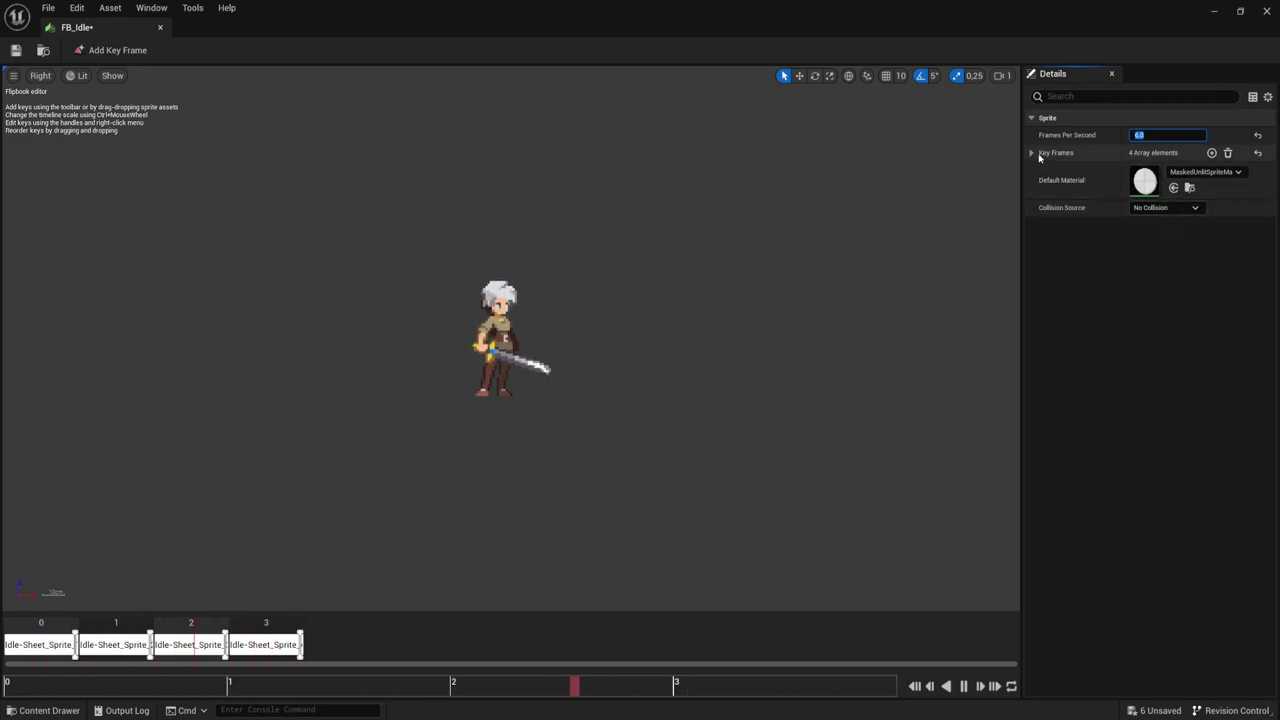
Expand the key frame list and inspect each of the four Idle key frames' sprite and frame run
{"action": "left_click", "coordinate": [1040, 153]}
{"action": "left_click", "coordinate": [1043, 171]}
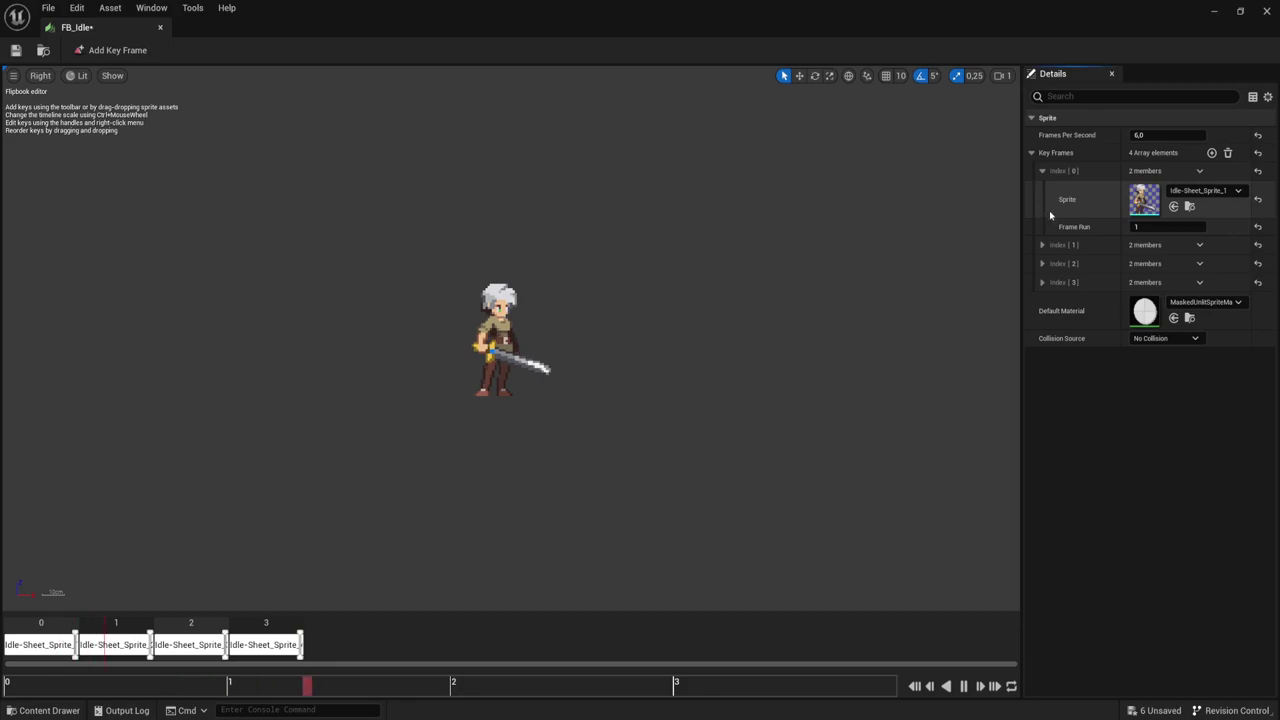
{"action": "left_click", "coordinate": [1042, 245]}
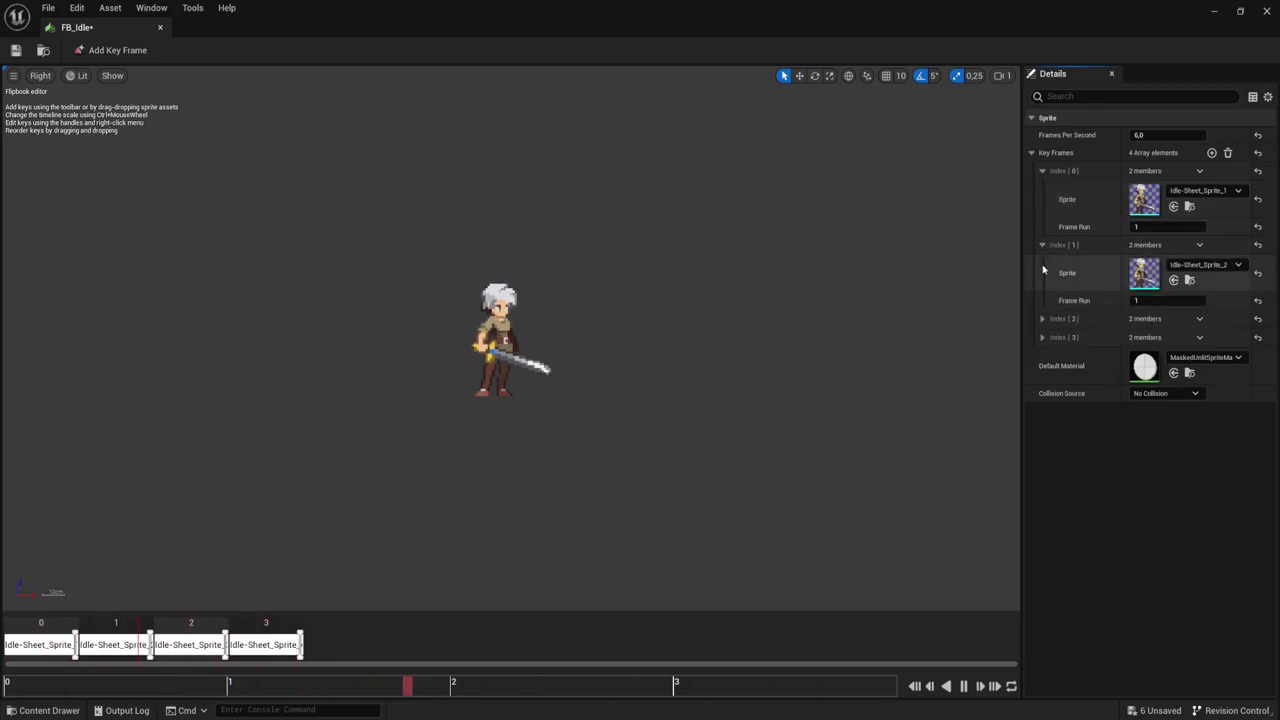
{"action": "left_click", "coordinate": [1042, 318]}
{"action": "left_click", "coordinate": [1043, 392]}
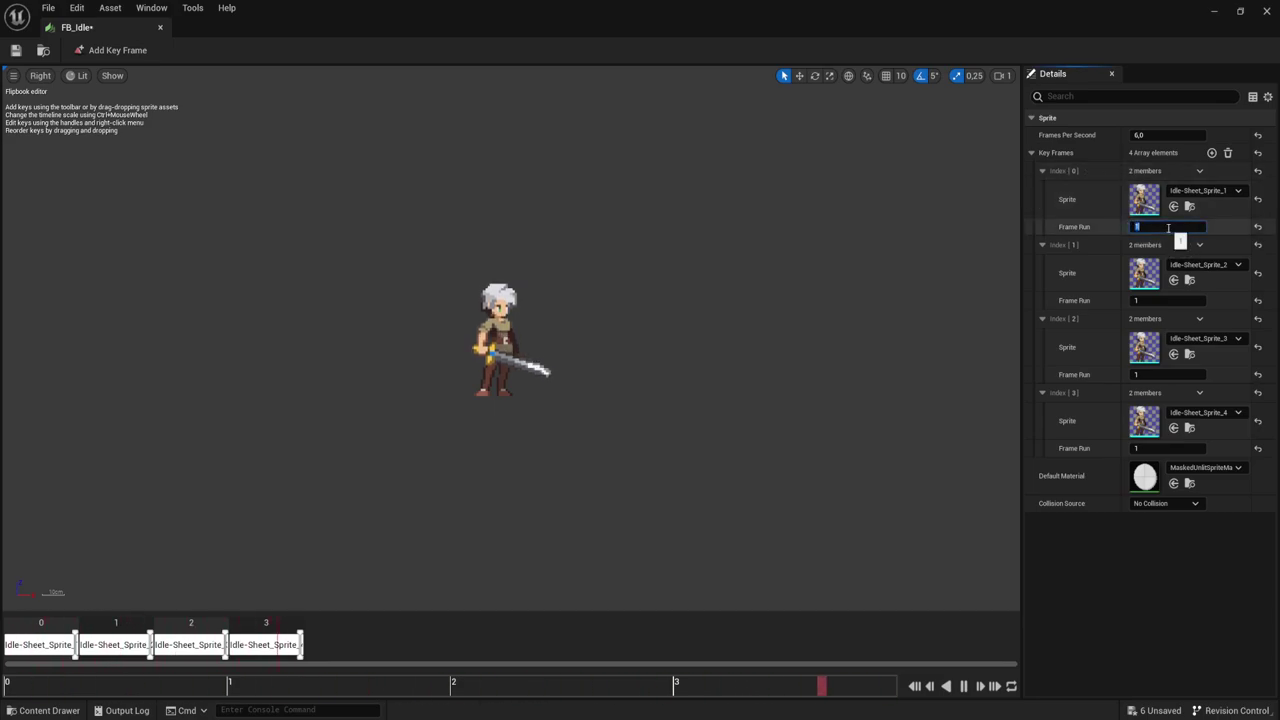
Adjust the first key frame's frame run, review the collision source options, and save FB_Idle
{"action": "type", "text": "3"}
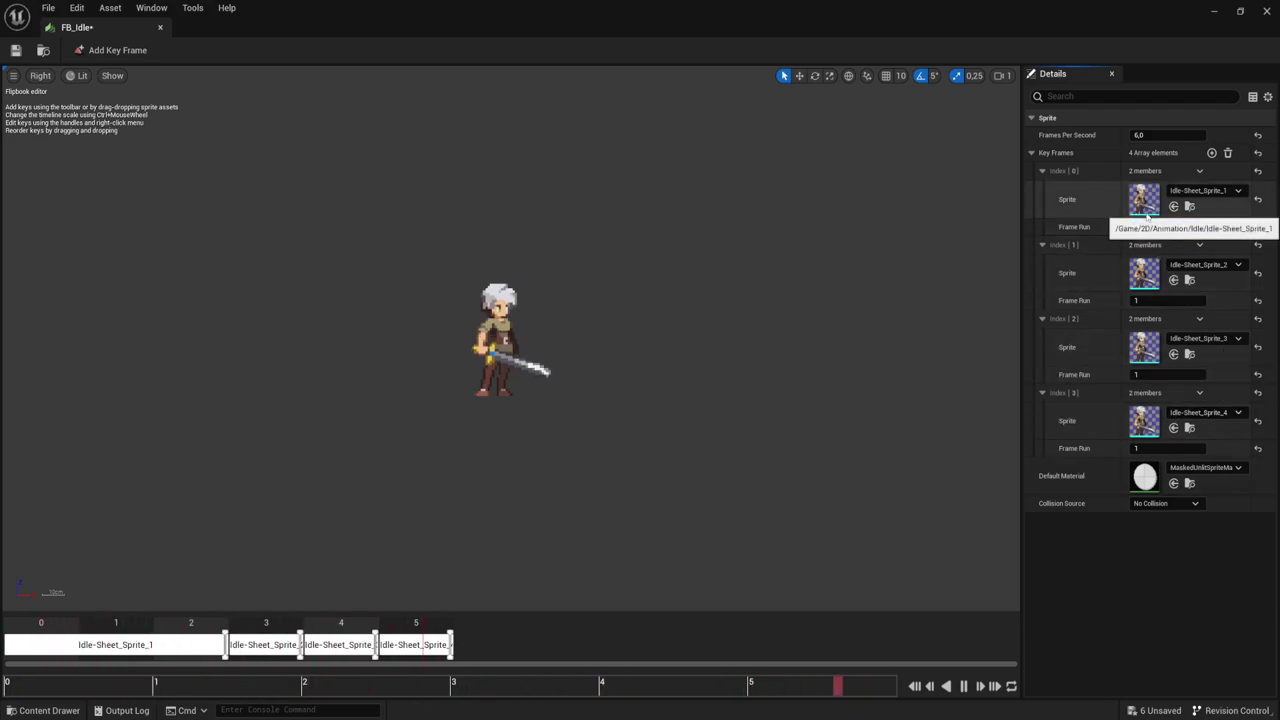
{"action": "type", "text": "41"}
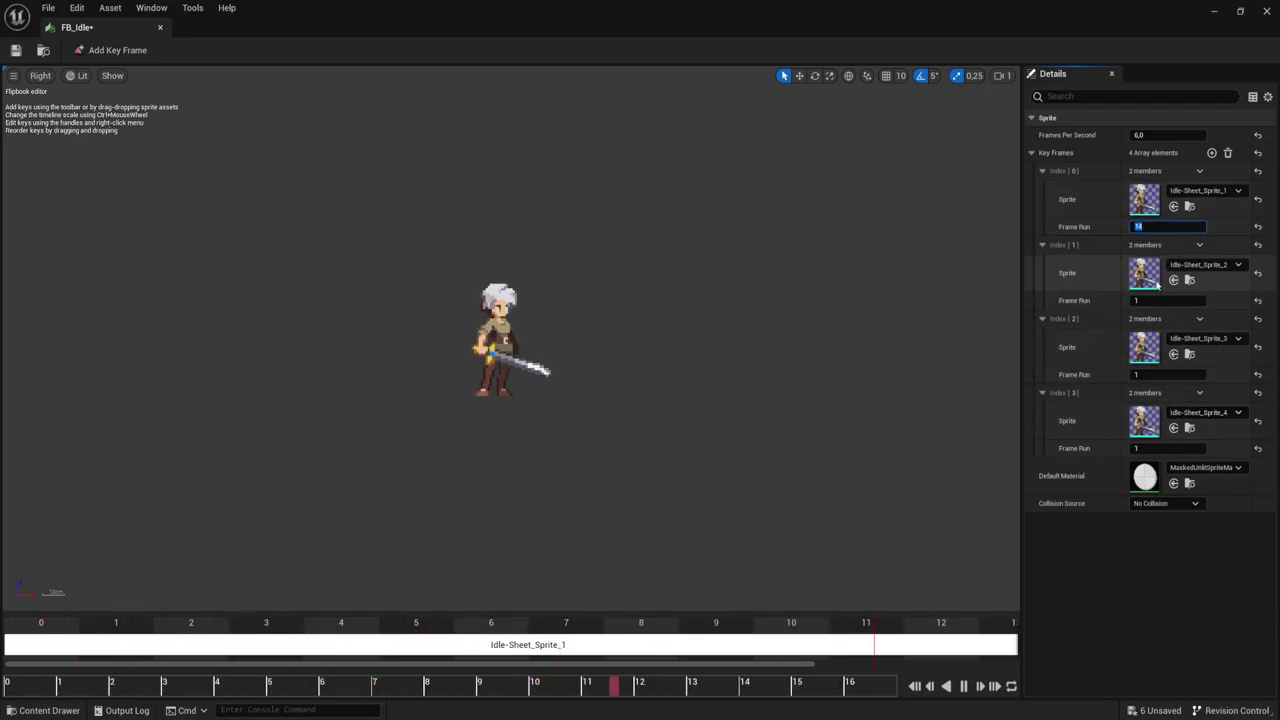
{"action": "key", "text": "Return"}
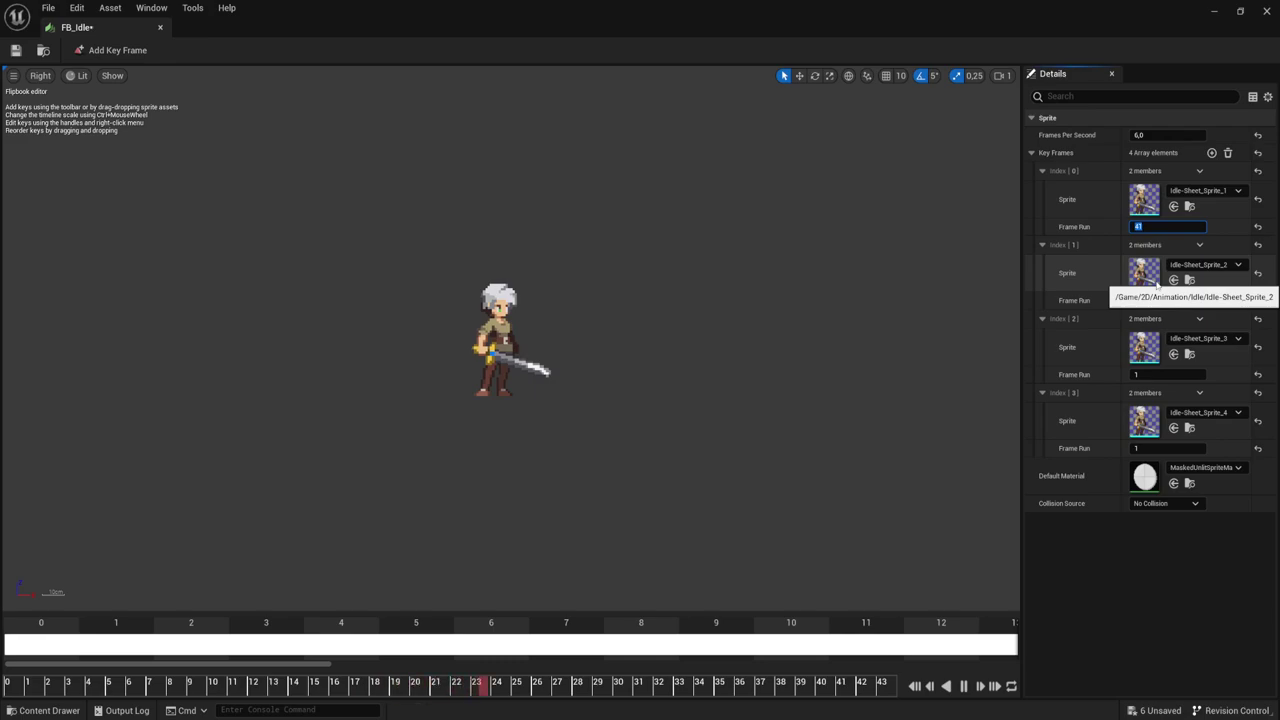
{"action": "type", "text": "1"}
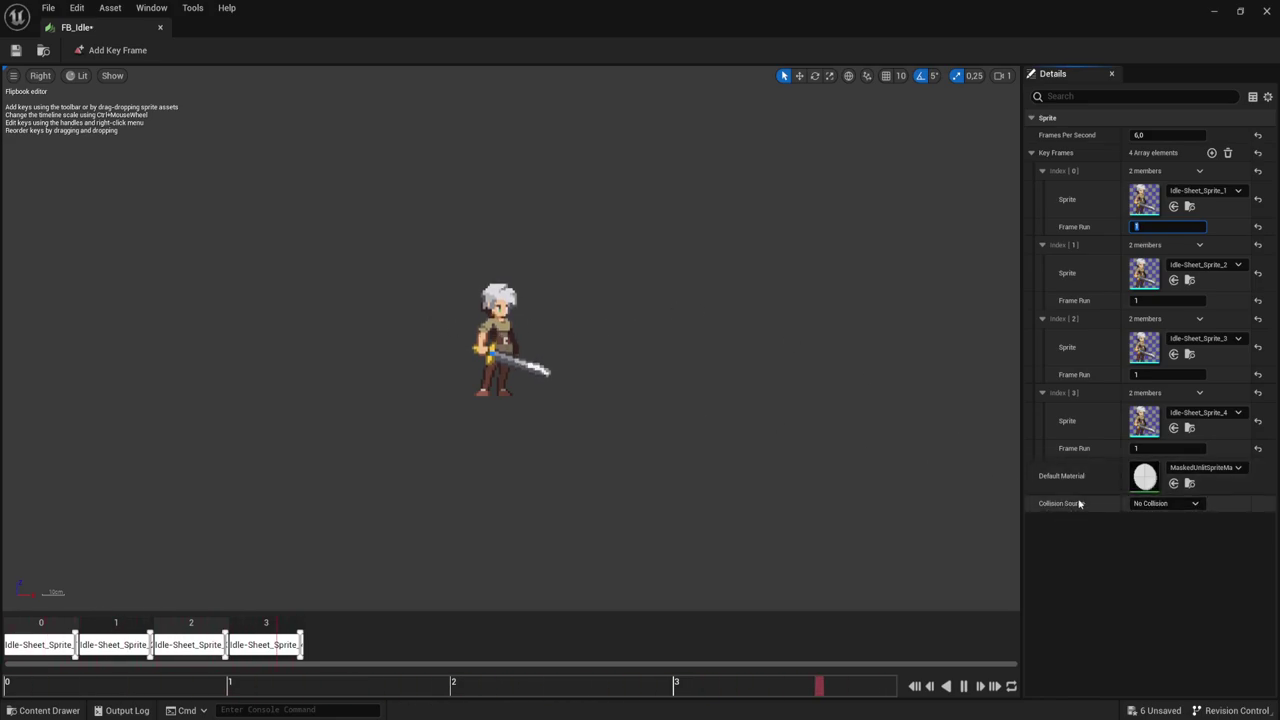
{"action": "left_click", "coordinate": [1185, 503]}
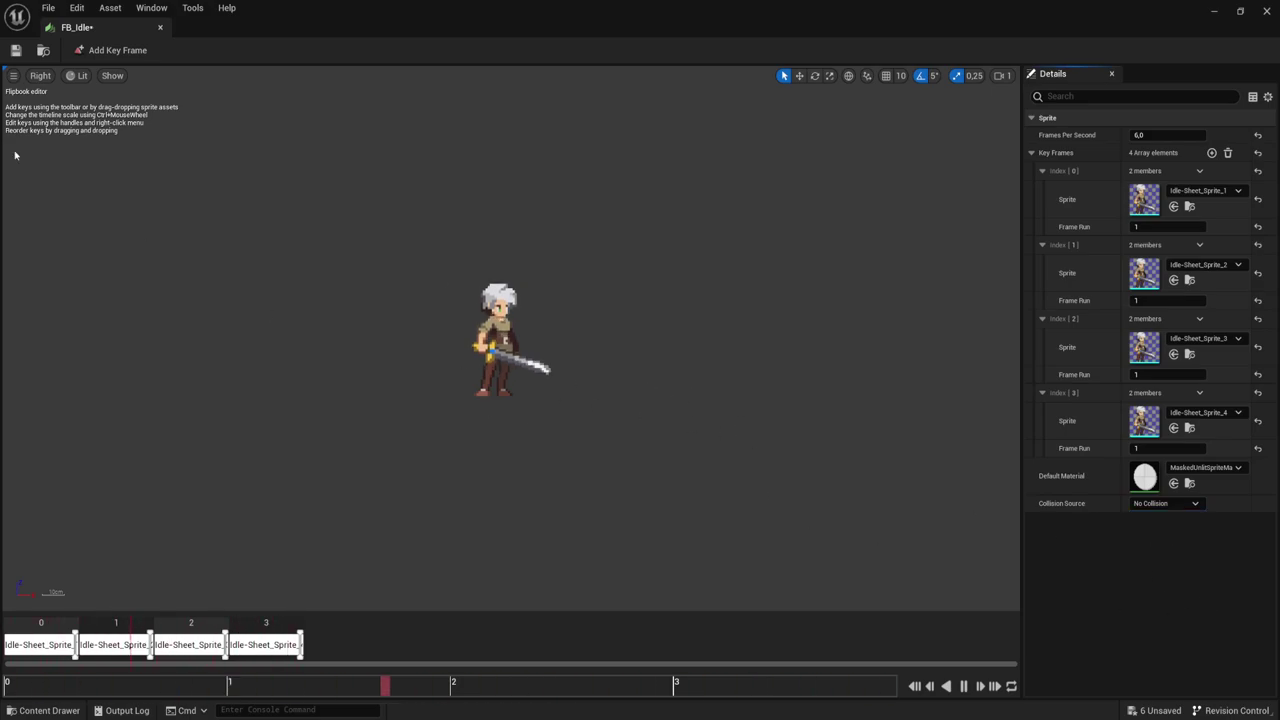
{"action": "key", "text": "ctrl+s"}
Close FB_Idle and import Run-Sheet.png from the Character/Run folder on disk into Animation > Run
{"action": "left_click", "coordinate": [160, 27]}
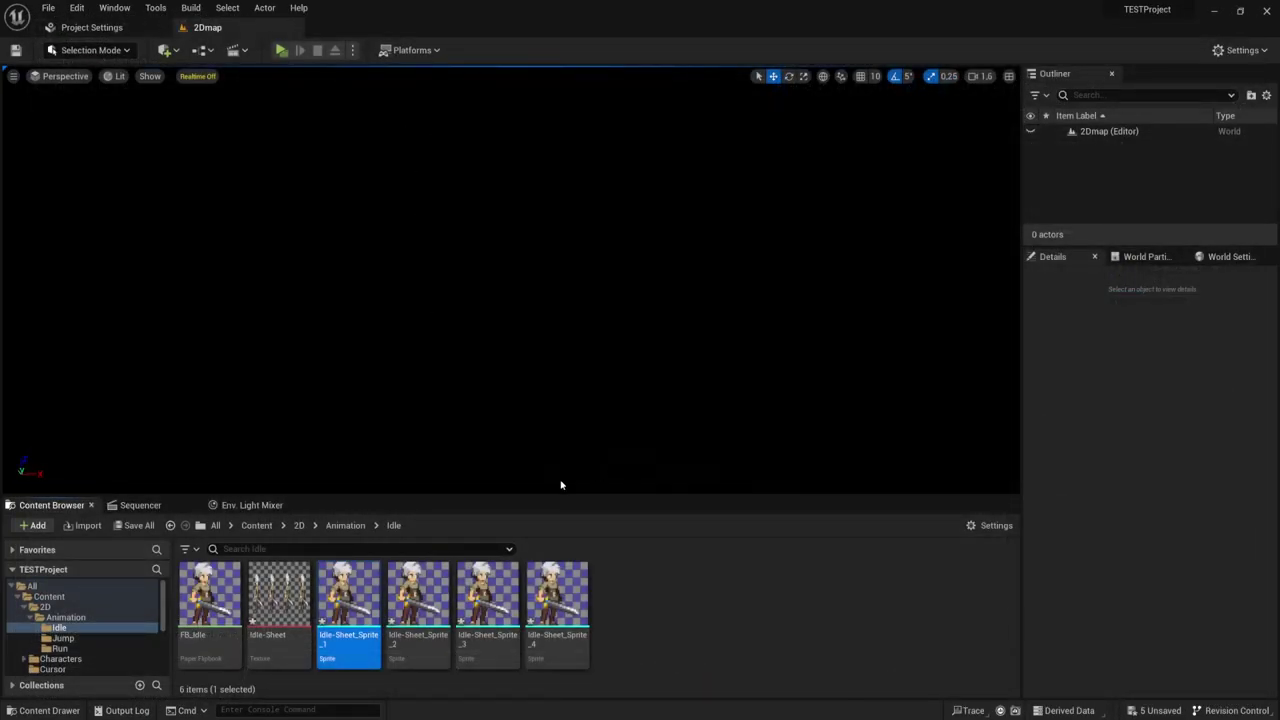
{"action": "left_click", "coordinate": [346, 526]}
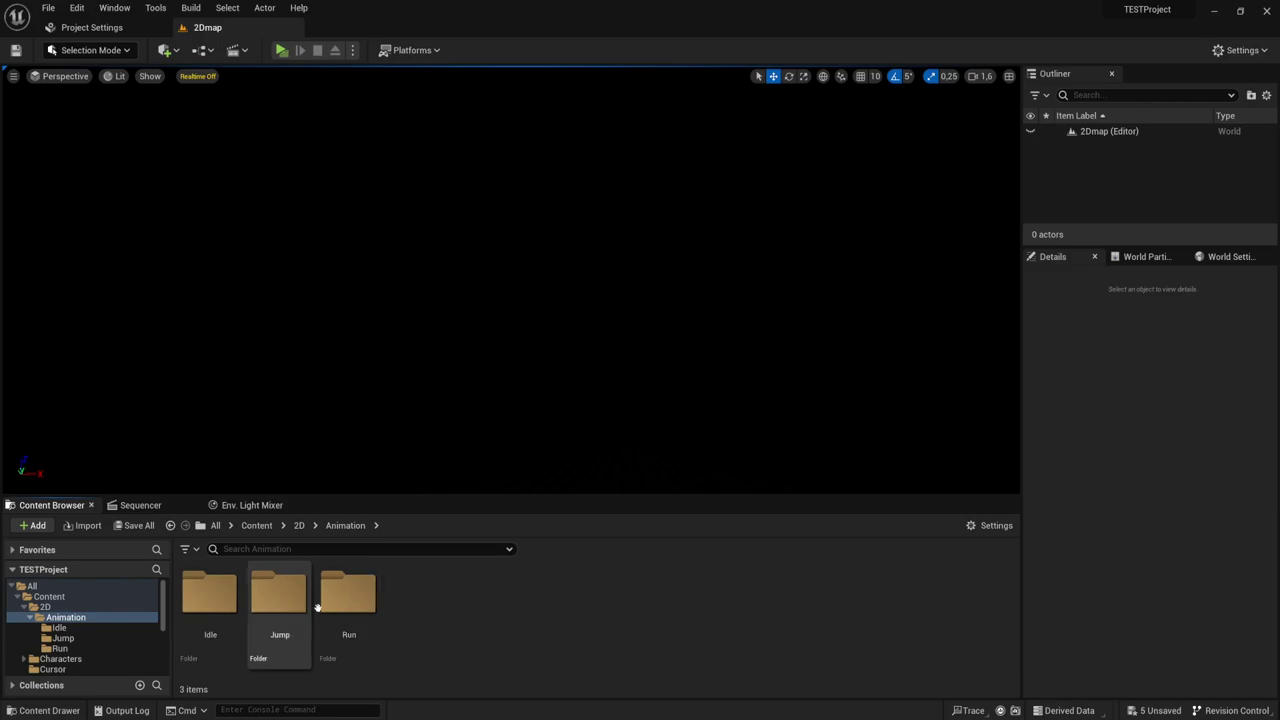
{"action": "double_click", "coordinate": [362, 590]}
{"action": "right_click", "coordinate": [319, 600]}
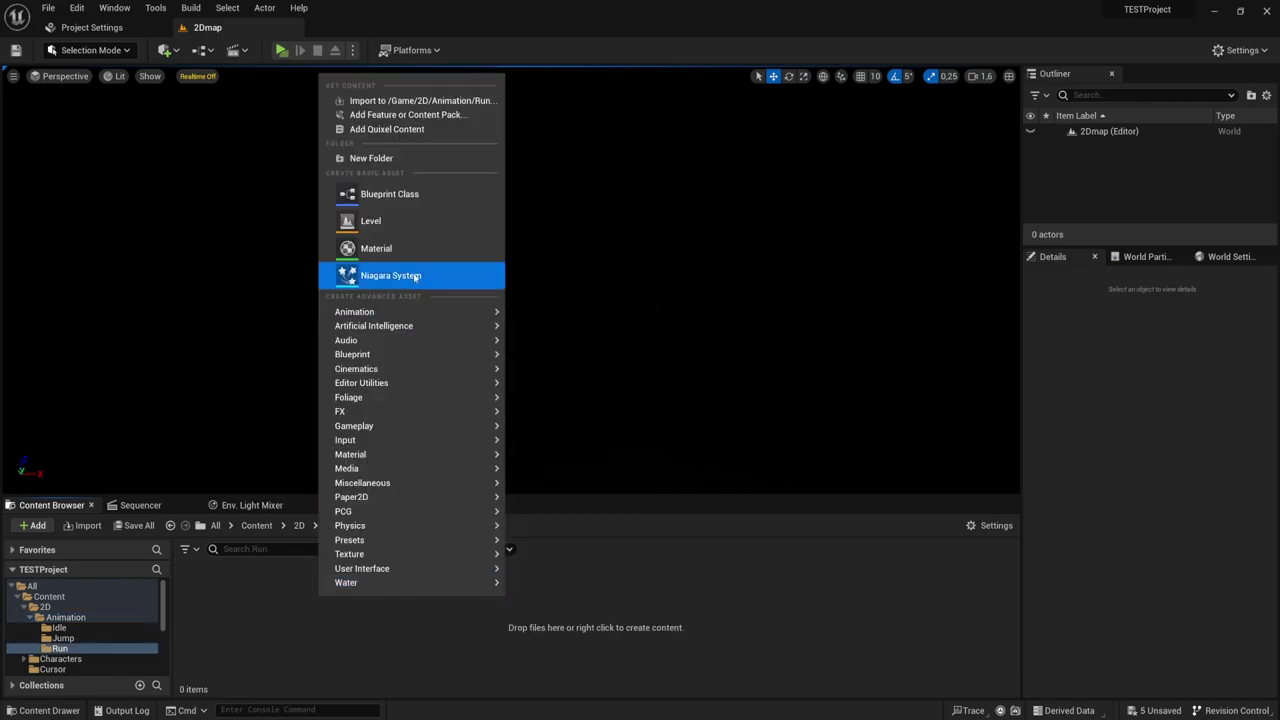
{"action": "left_click", "coordinate": [400, 99]}
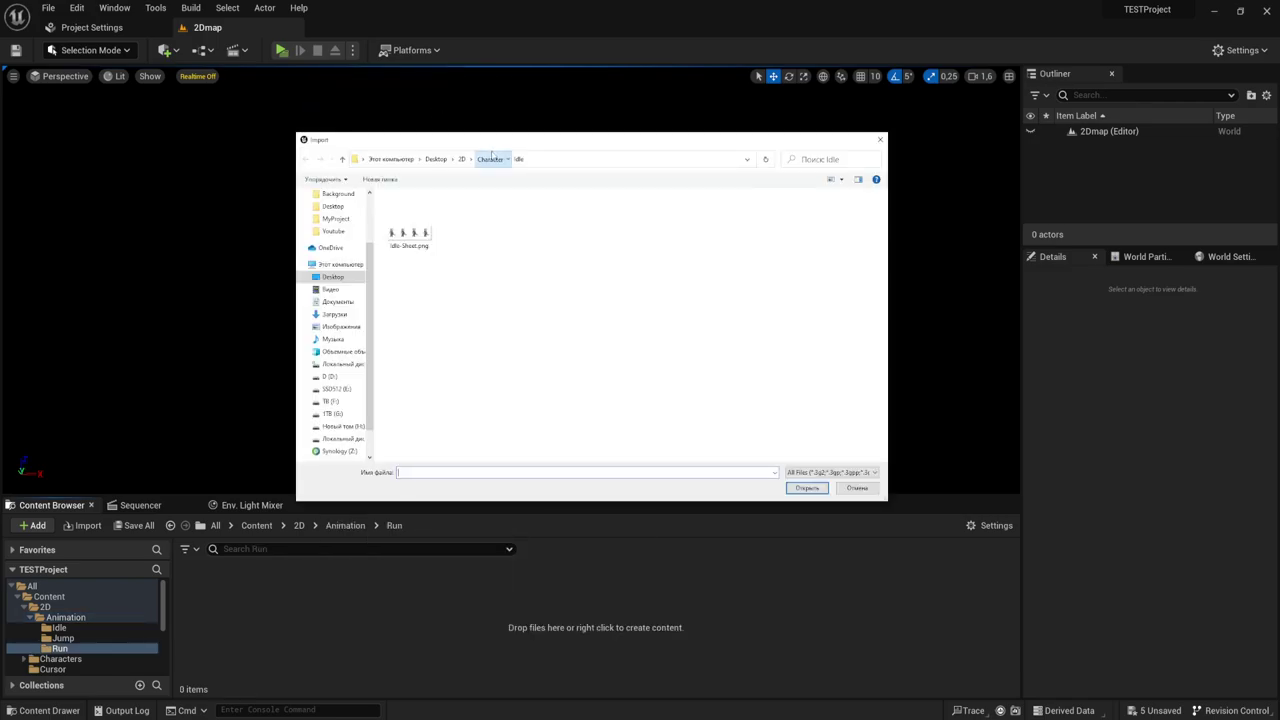
{"action": "left_click", "coordinate": [491, 158]}
{"action": "double_click", "coordinate": [405, 290]}
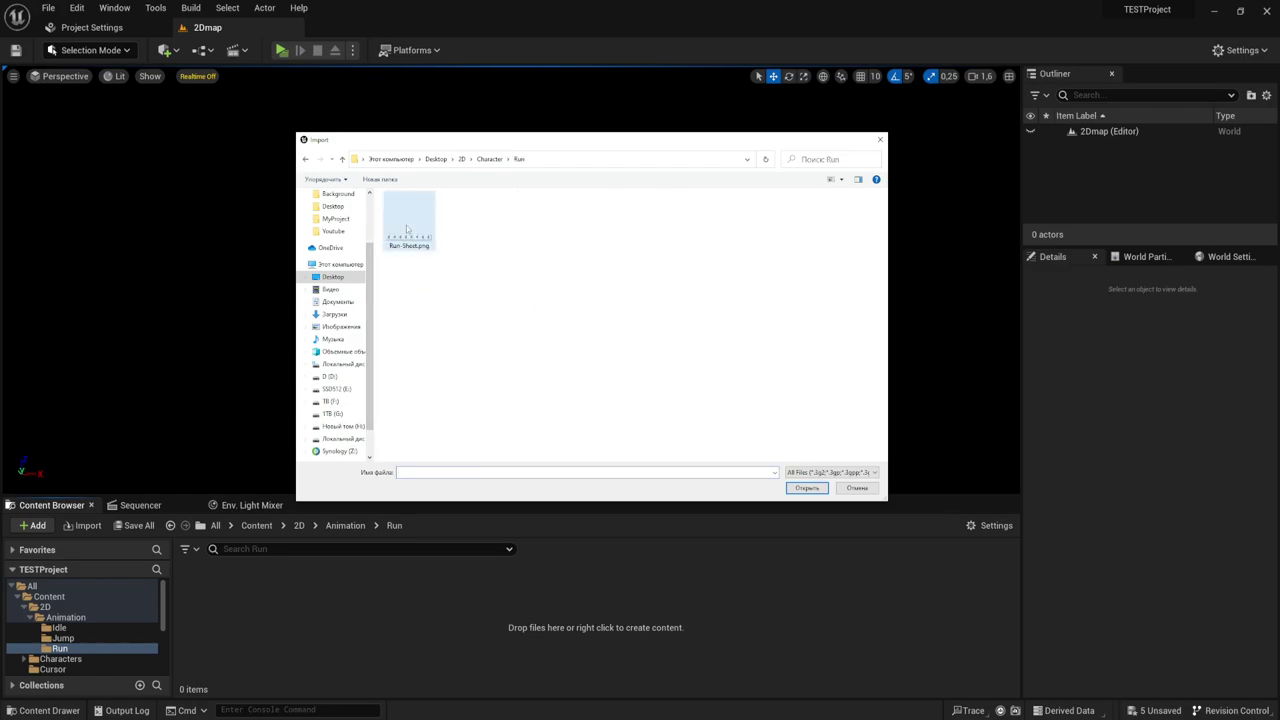
{"action": "double_click", "coordinate": [407, 229]}
Apply Paper2D texture settings to the Run-Sheet texture
{"action": "right_click", "coordinate": [230, 605]}
{"action": "mouse_move", "coordinate": [333, 400]}
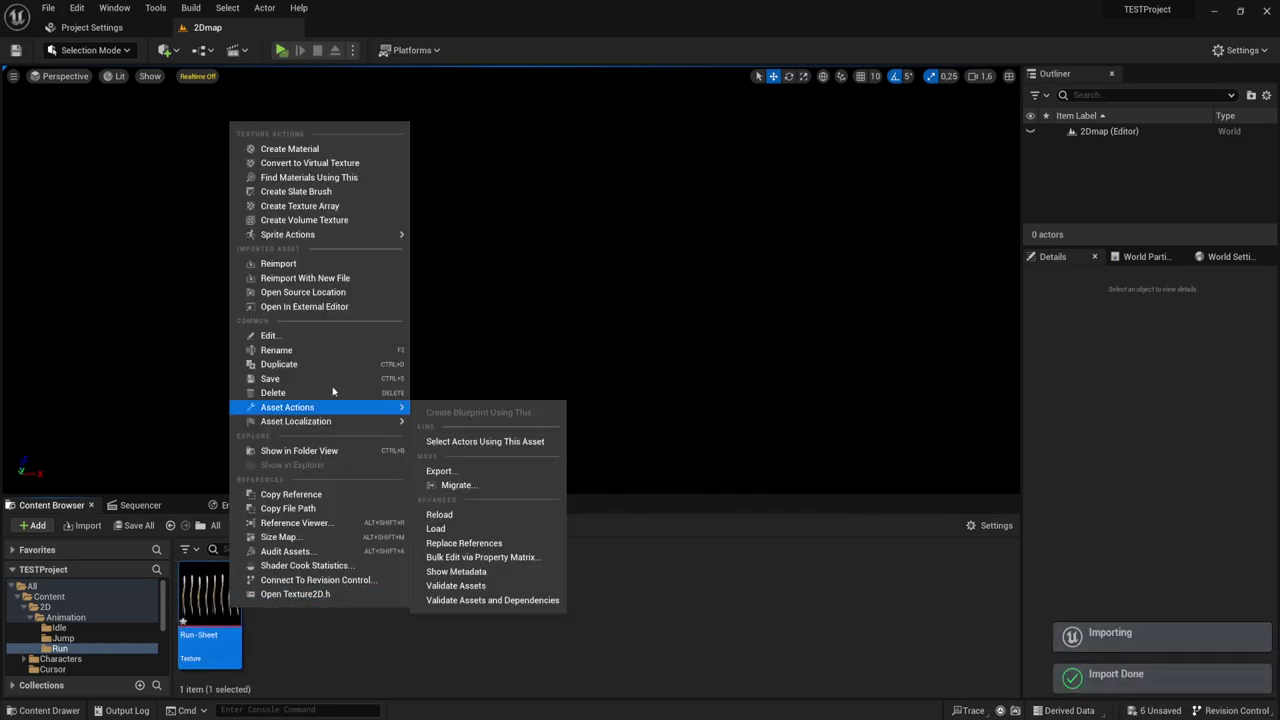
{"action": "mouse_move", "coordinate": [330, 234]}
{"action": "left_click", "coordinate": [485, 266]}
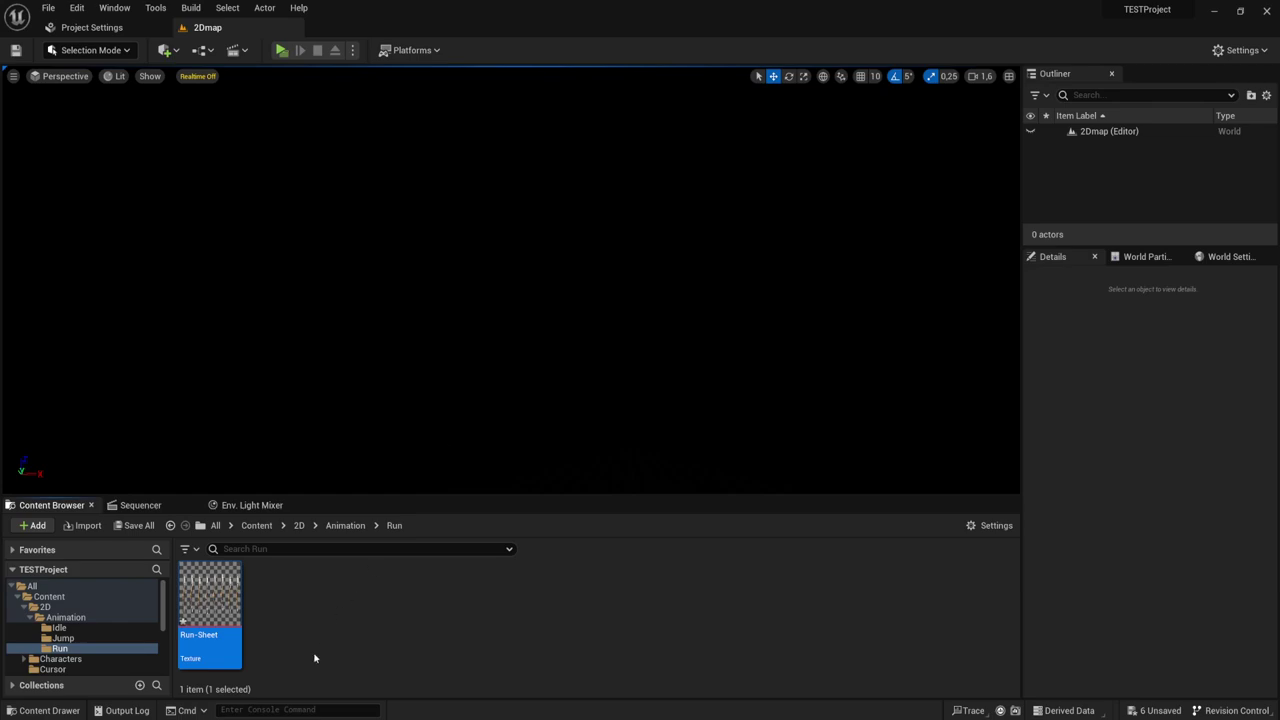
Extract sprites from the Run-Sheet texture, producing Run-Sheet_Sprite_1 through Run-Sheet_Sprite_8
{"action": "right_click", "coordinate": [216, 615]}
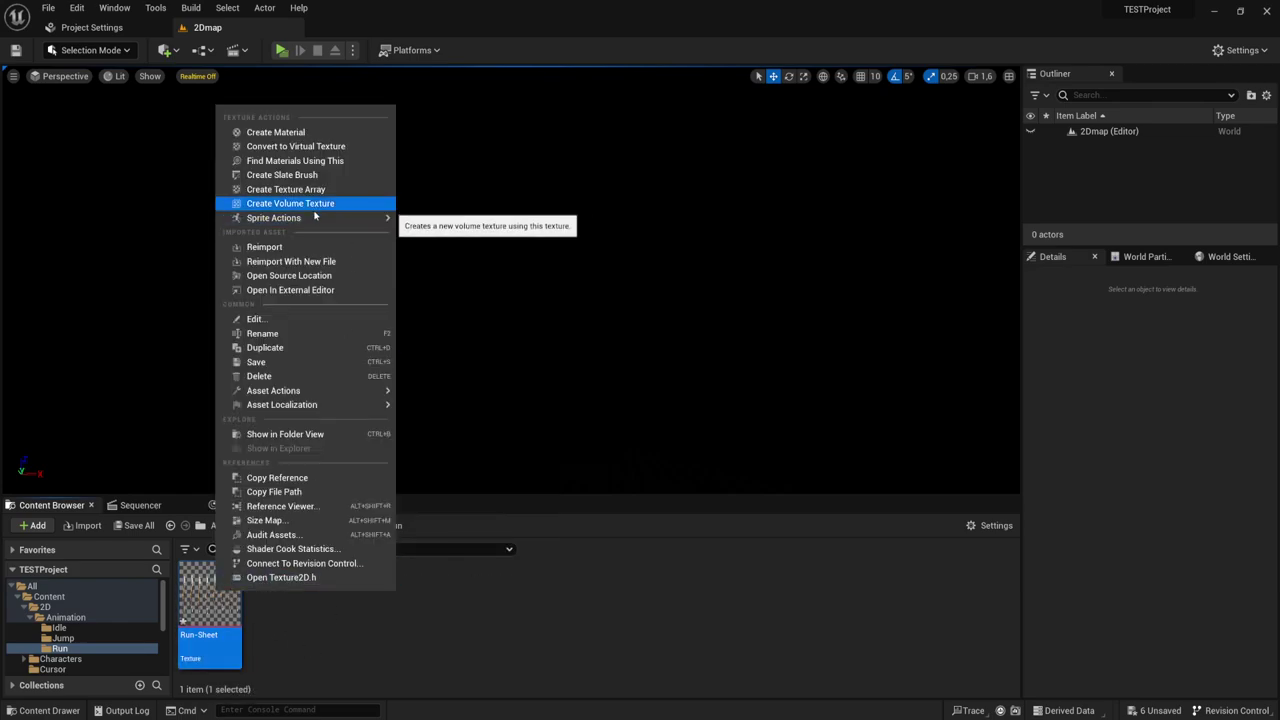
{"action": "mouse_move", "coordinate": [318, 217]}
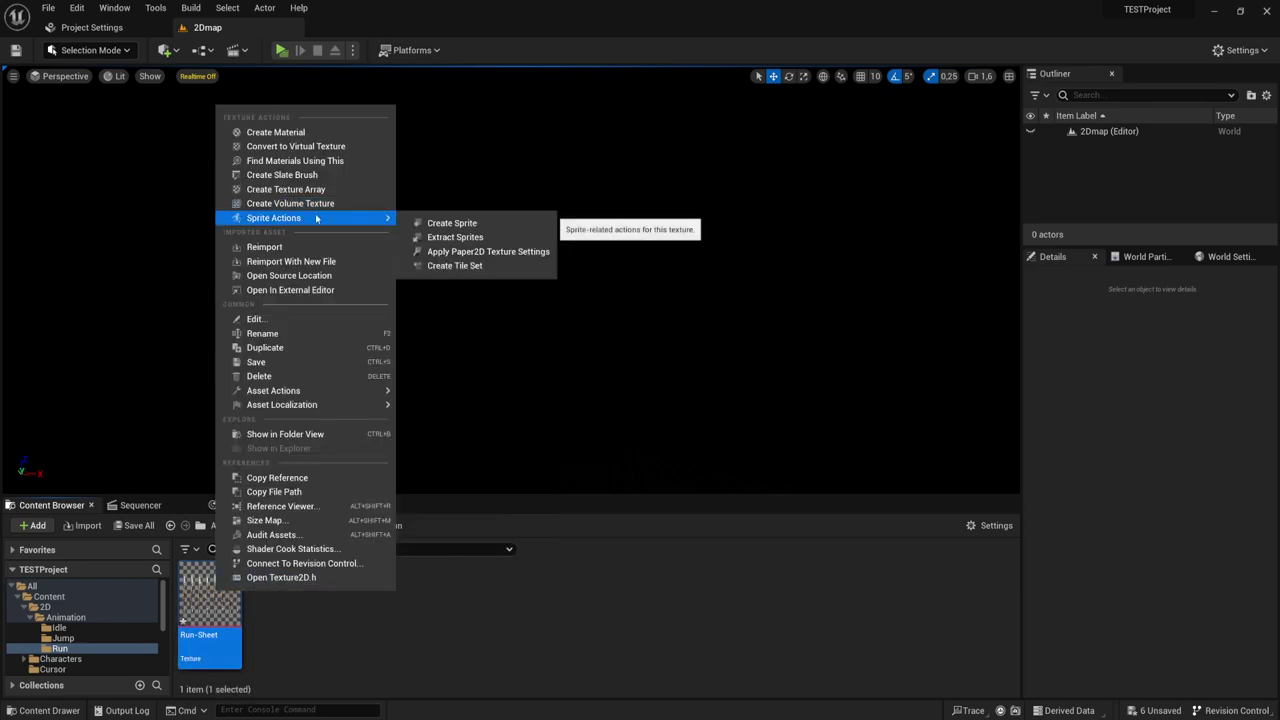
{"action": "left_click", "coordinate": [455, 239]}
{"action": "type", "text": "1"}
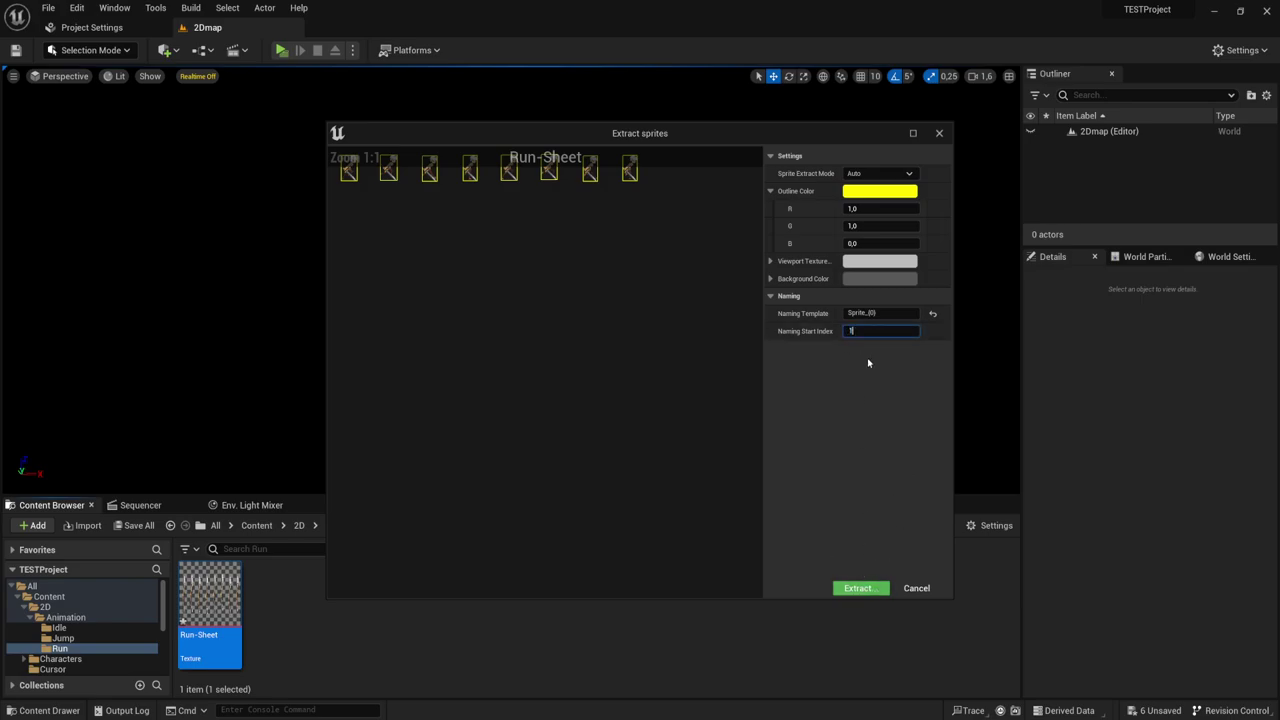
{"action": "left_click", "coordinate": [860, 587]}
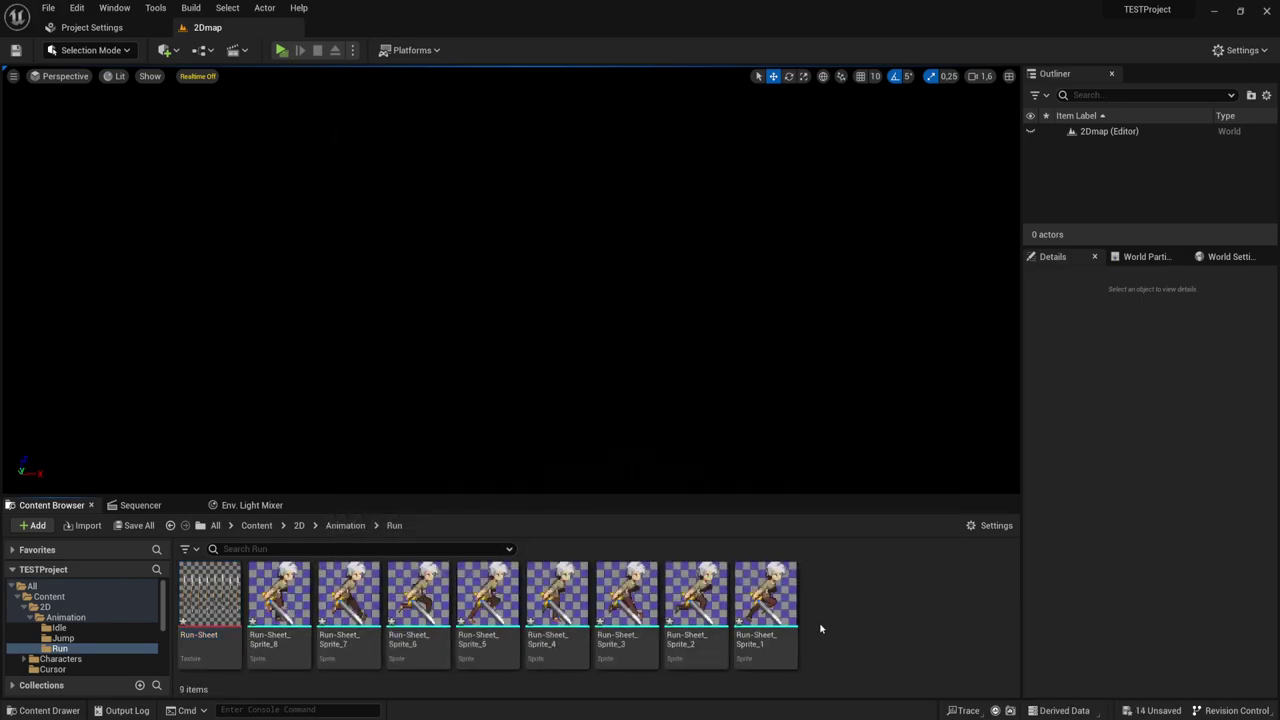
Create a flipbook from all eight Run-Sheet sprites, name it FP_Run, and open it
{"action": "left_click", "coordinate": [279, 595], "text": "shift"}
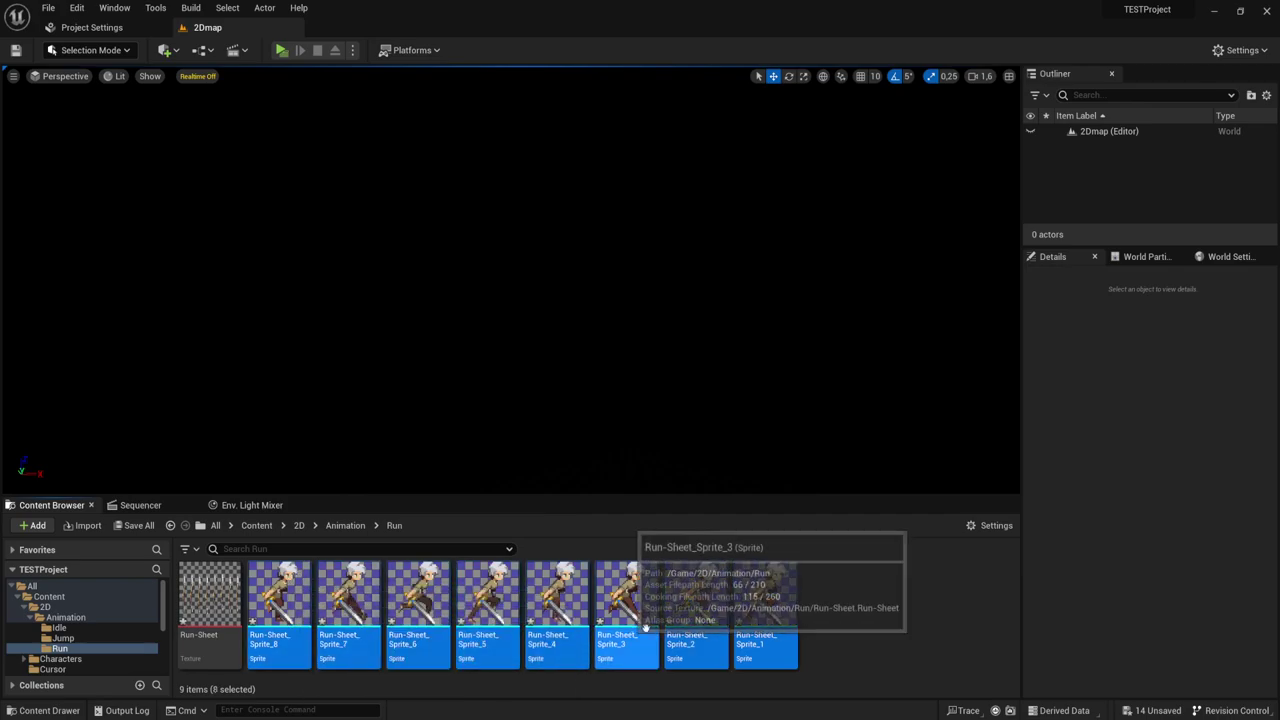
{"action": "right_click", "coordinate": [787, 572]}
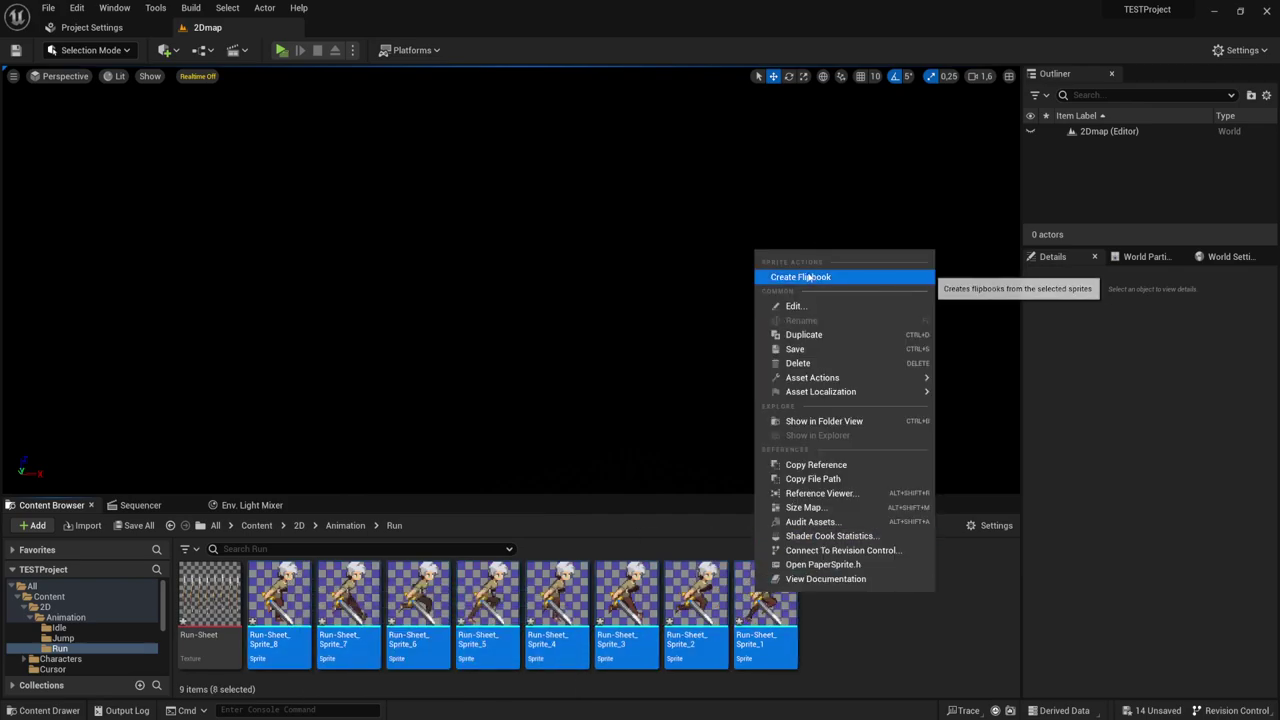
{"action": "left_click", "coordinate": [810, 287]}
{"action": "type", "text": "FP_Run"}
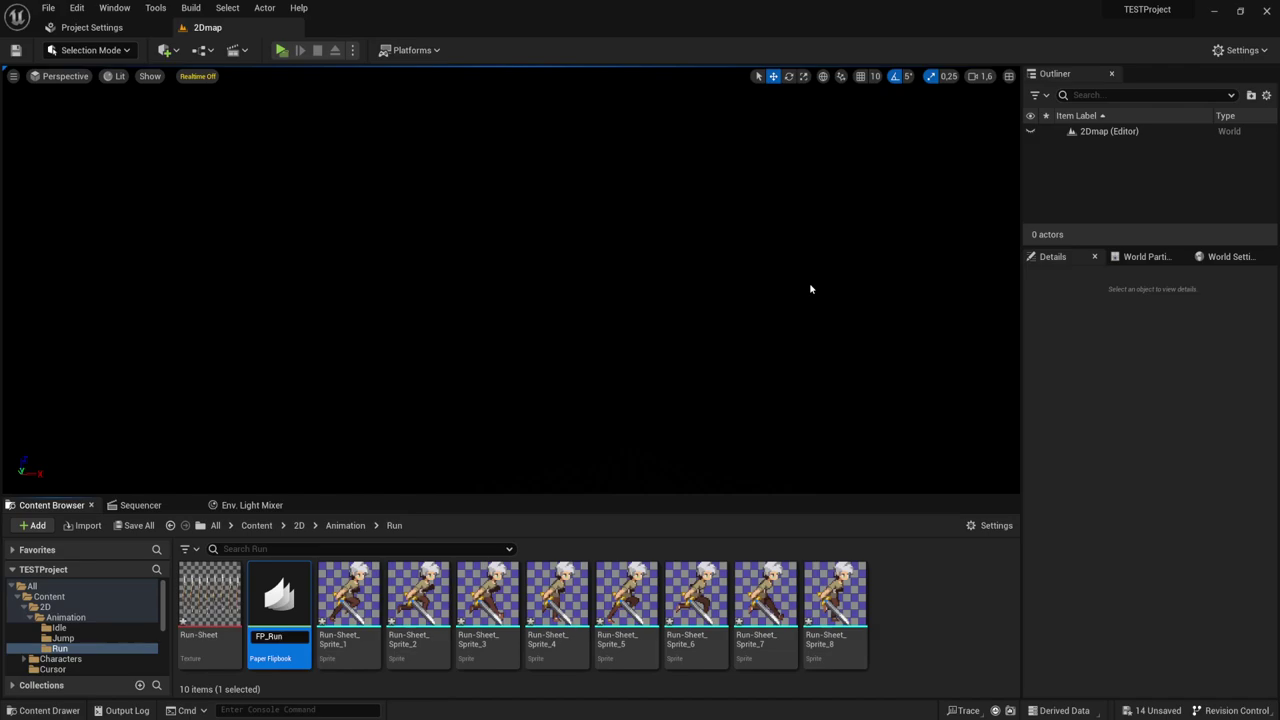
{"action": "key", "text": "Return"}
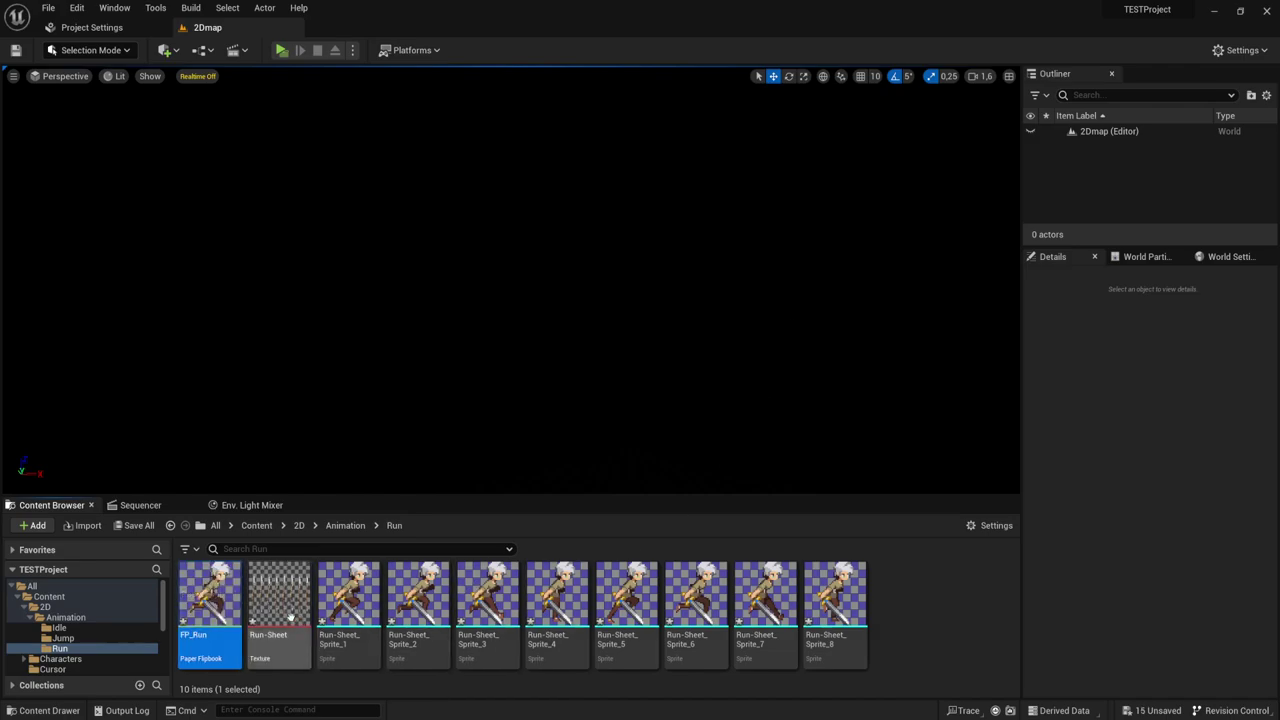
{"action": "double_click", "coordinate": [210, 597]}
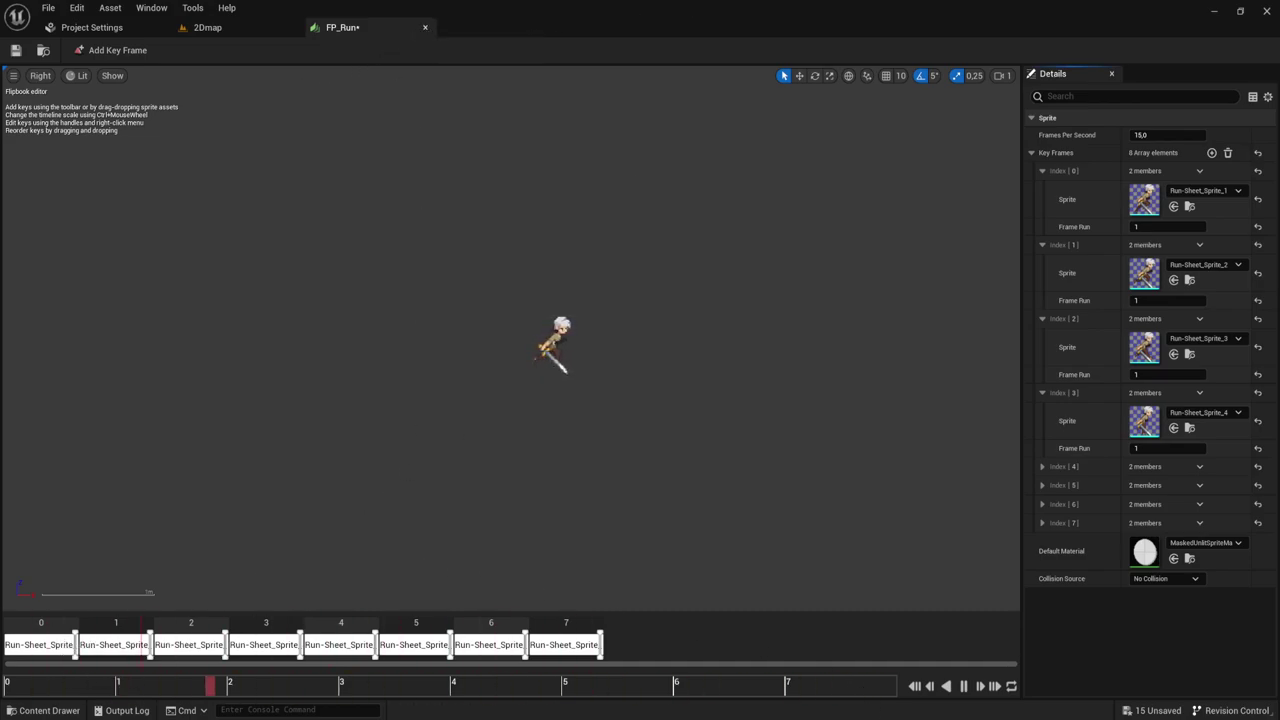
Pause FP_Run, scrub its timeline through the run frames, and return to the 2Dmap level
{"action": "left_click", "coordinate": [963, 686]}
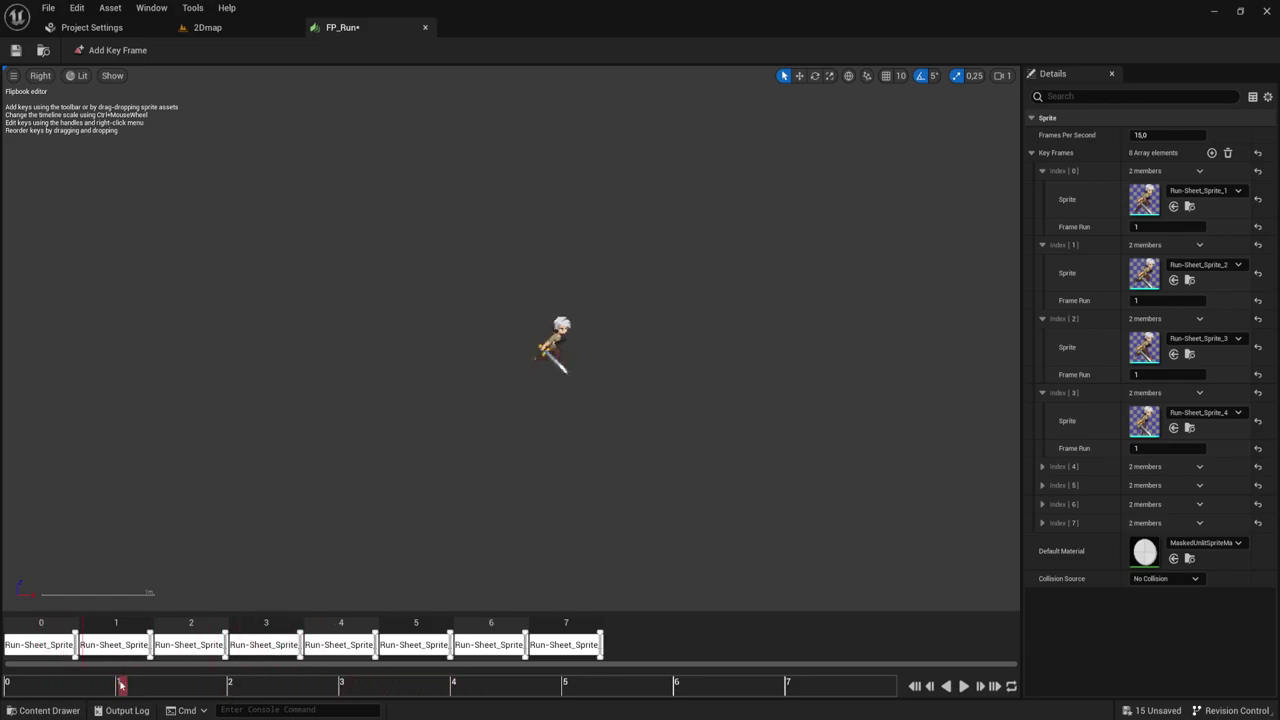
{"action": "mouse_move", "coordinate": [176, 692]}
{"action": "left_mouse_down"}
{"action": "mouse_move", "coordinate": [276, 697]}
{"action": "mouse_move", "coordinate": [211, 698]}
{"action": "mouse_move", "coordinate": [238, 698]}
{"action": "left_mouse_up"}
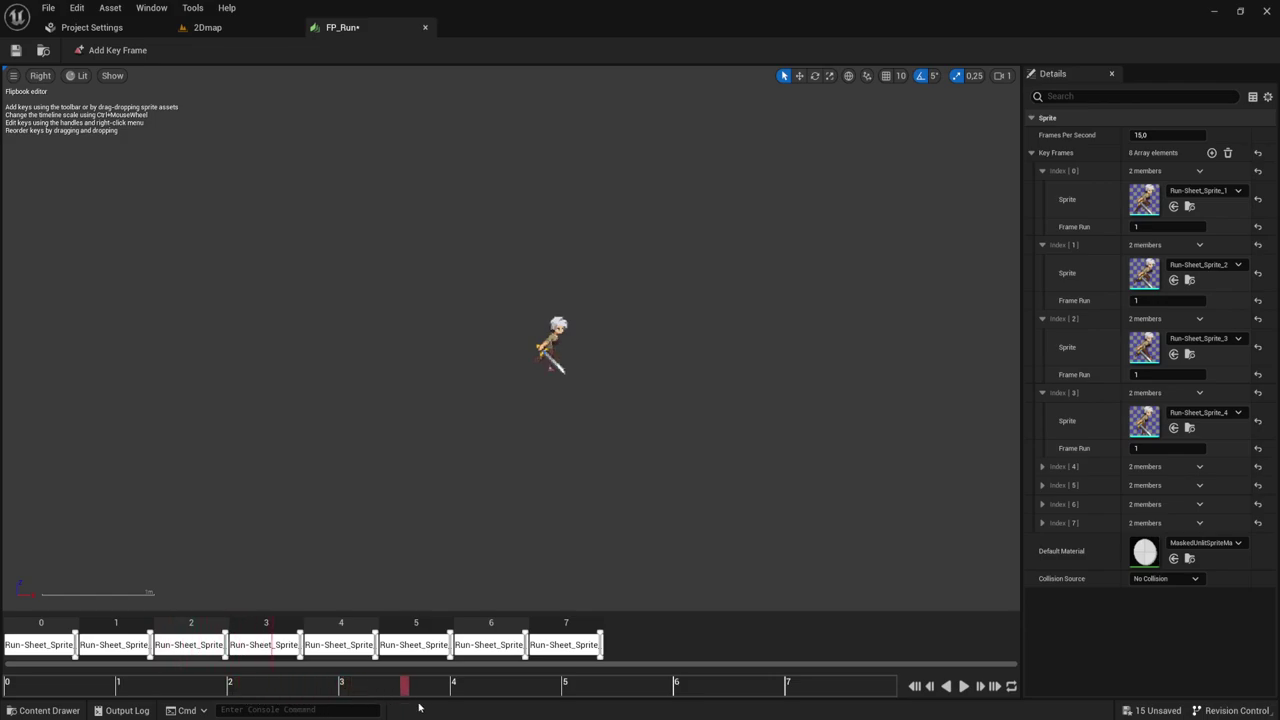
{"action": "left_click_drag", "start_coordinate": [419, 707], "coordinate": [472, 713]}
{"action": "mouse_move", "coordinate": [91, 690]}
{"action": "left_mouse_down"}
{"action": "mouse_move", "coordinate": [317, 690]}
{"action": "mouse_move", "coordinate": [246, 681]}
{"action": "left_mouse_up"}
{"action": "left_click_drag", "start_coordinate": [436, 690], "coordinate": [497, 694]}
{"action": "mouse_move", "coordinate": [331, 677]}
{"action": "left_mouse_down"}
{"action": "mouse_move", "coordinate": [207, 686]}
{"action": "mouse_move", "coordinate": [362, 677]}
{"action": "left_mouse_up"}
{"action": "left_click_drag", "start_coordinate": [222, 665], "coordinate": [262, 666]}
{"action": "left_click", "coordinate": [252, 31]}
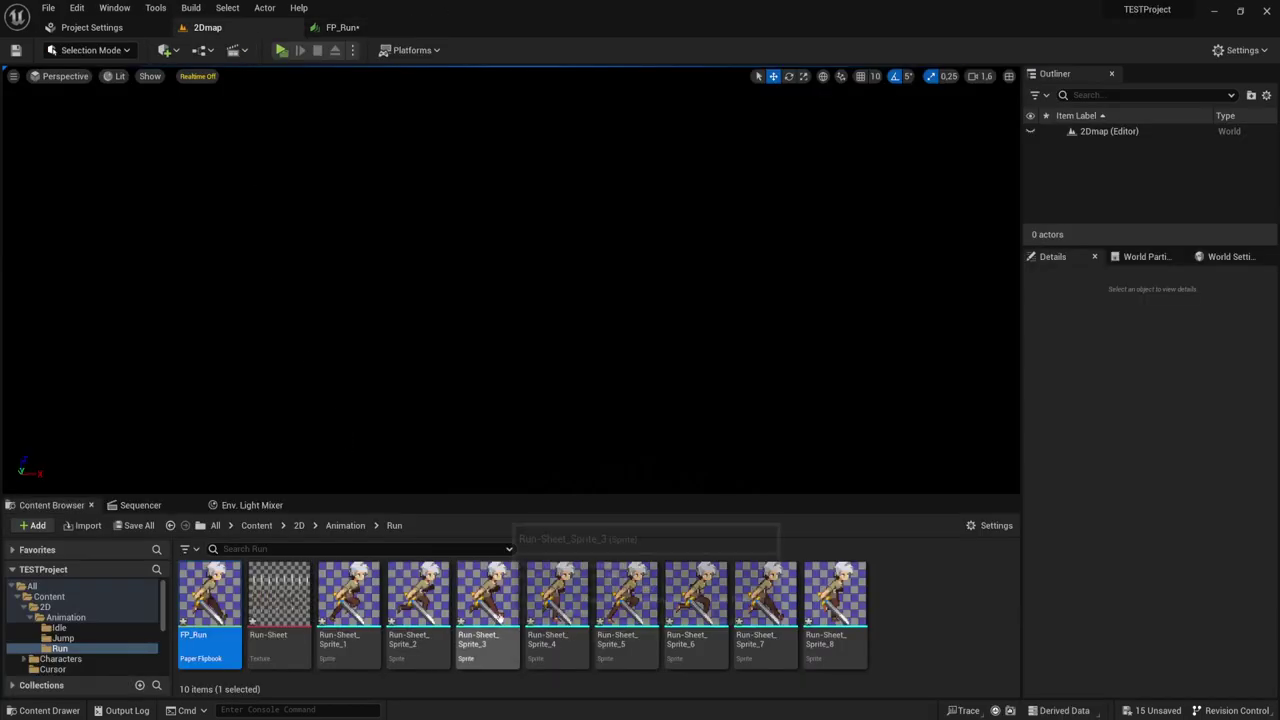
Extend Run-Sheet_Sprite_3's source region left to start at x 187, 33 wide, and save it
{"action": "double_click", "coordinate": [487, 595]}
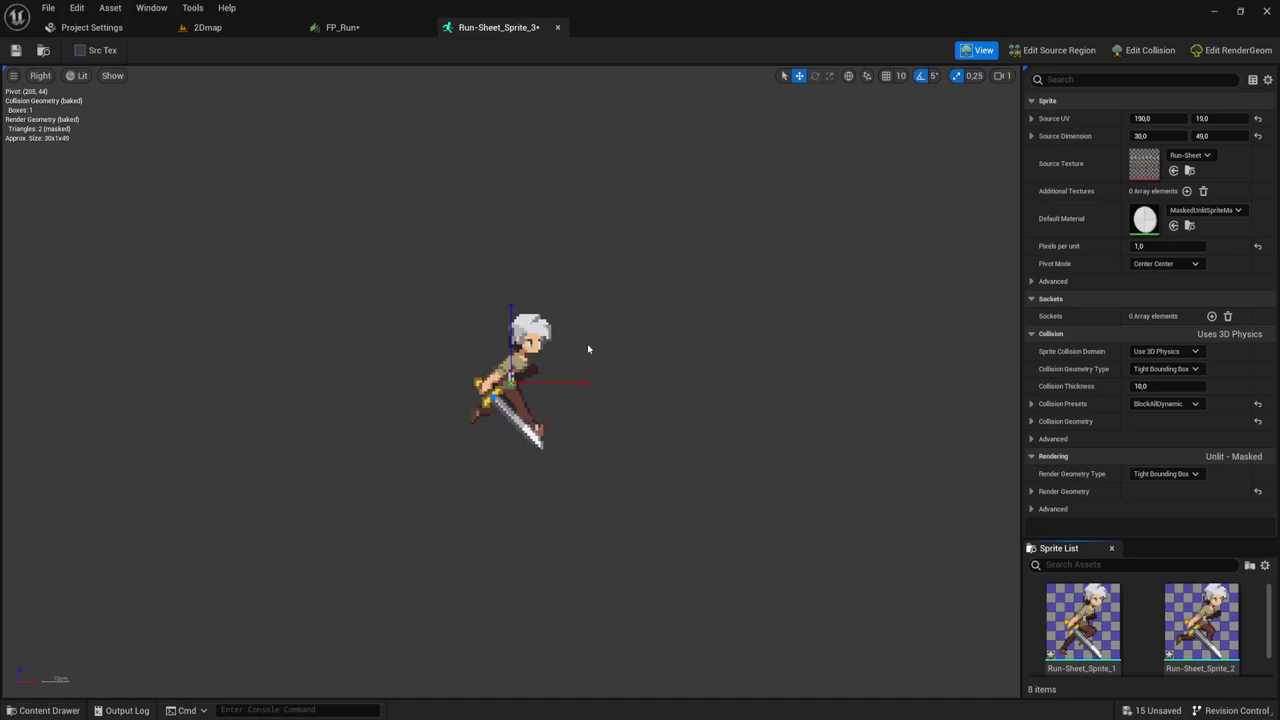
{"action": "left_click", "coordinate": [1054, 52]}
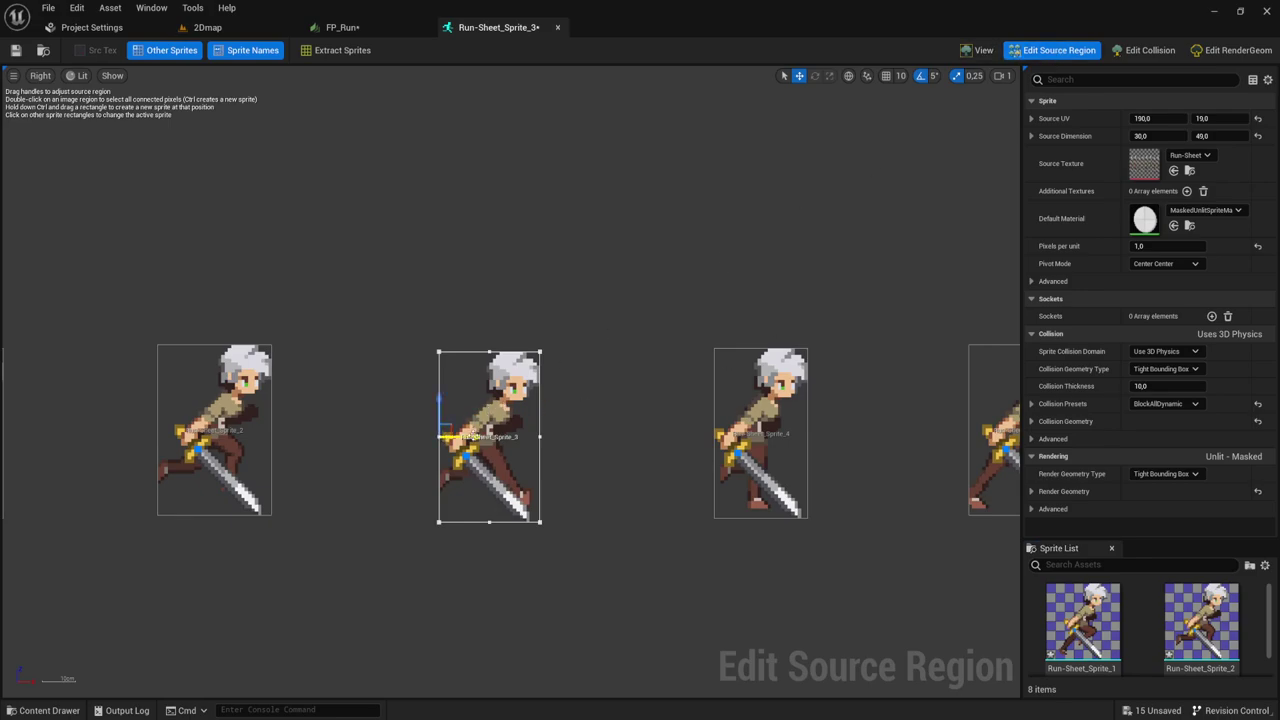
{"action": "left_click_drag", "start_coordinate": [439, 436], "coordinate": [429, 436]}
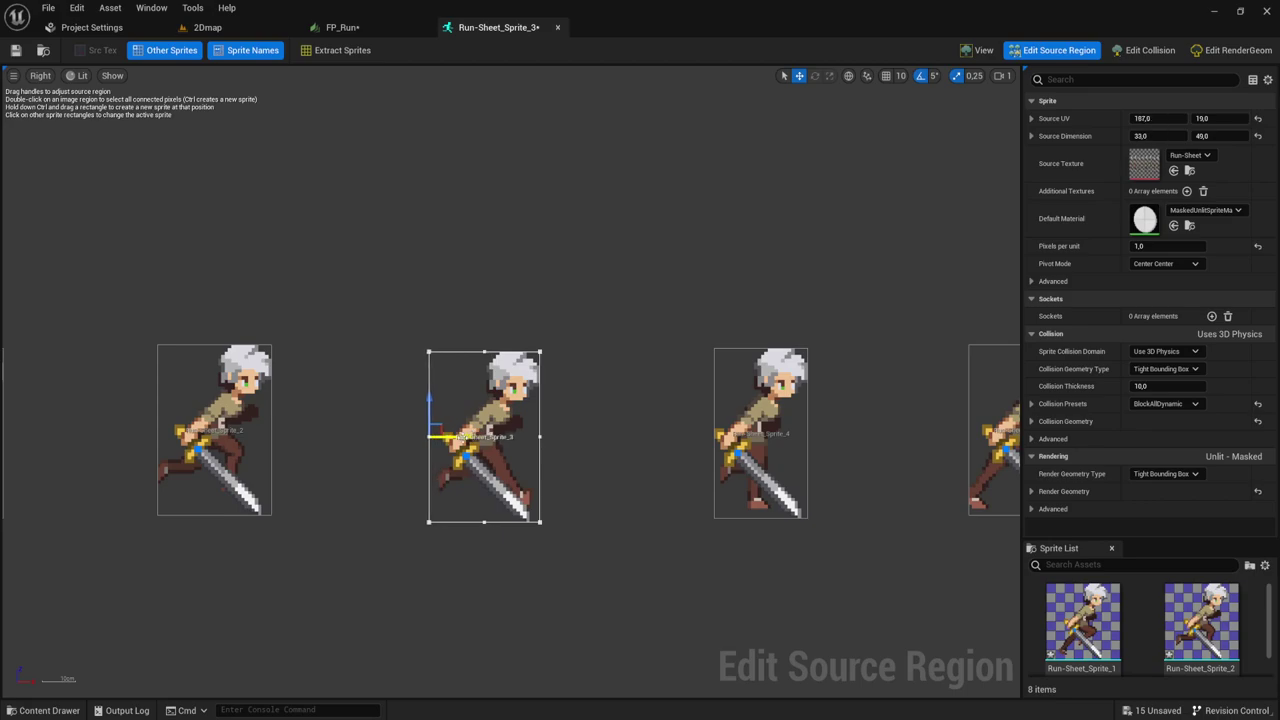
{"action": "left_click", "coordinate": [540, 440]}
{"action": "scroll", "coordinate": [700, 443], "scroll_direction": "down", "scroll_amount": 1}
{"action": "scroll", "coordinate": [698, 447], "scroll_direction": "down", "scroll_amount": 2}
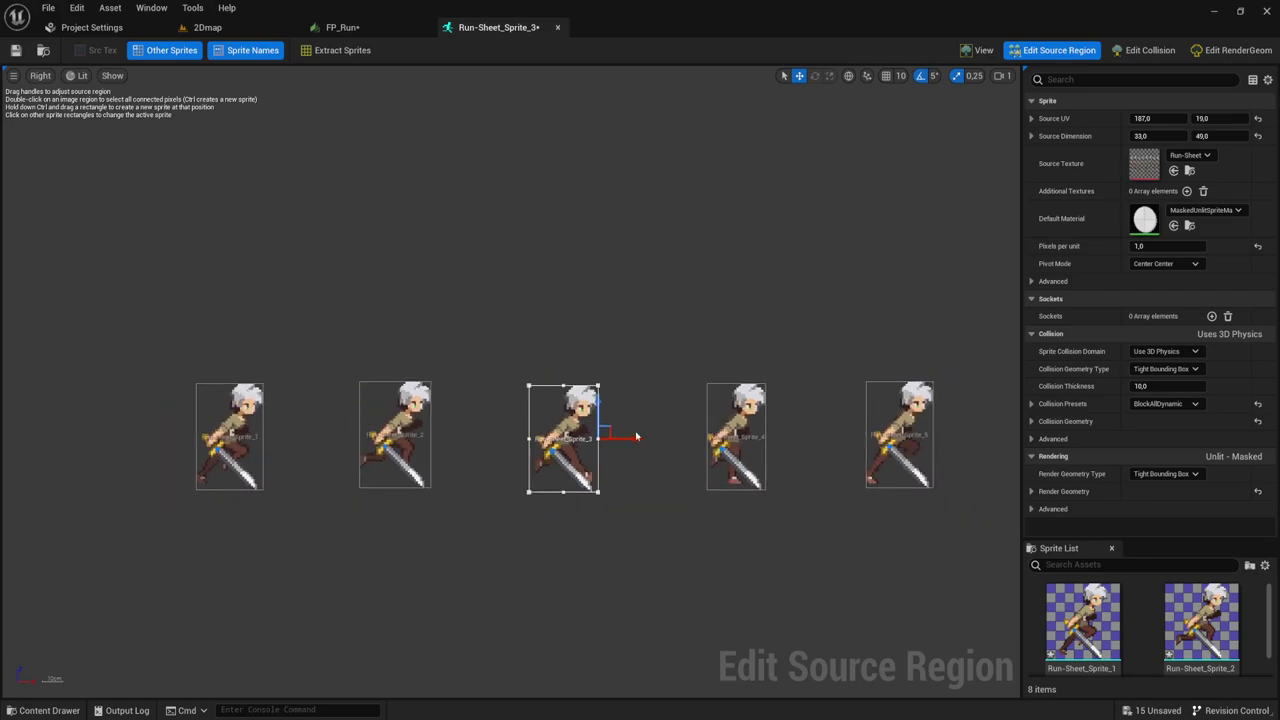
{"action": "scroll", "coordinate": [434, 437], "scroll_direction": "up", "scroll_amount": 1}
{"action": "scroll", "coordinate": [434, 434], "scroll_direction": "up", "scroll_amount": 1}
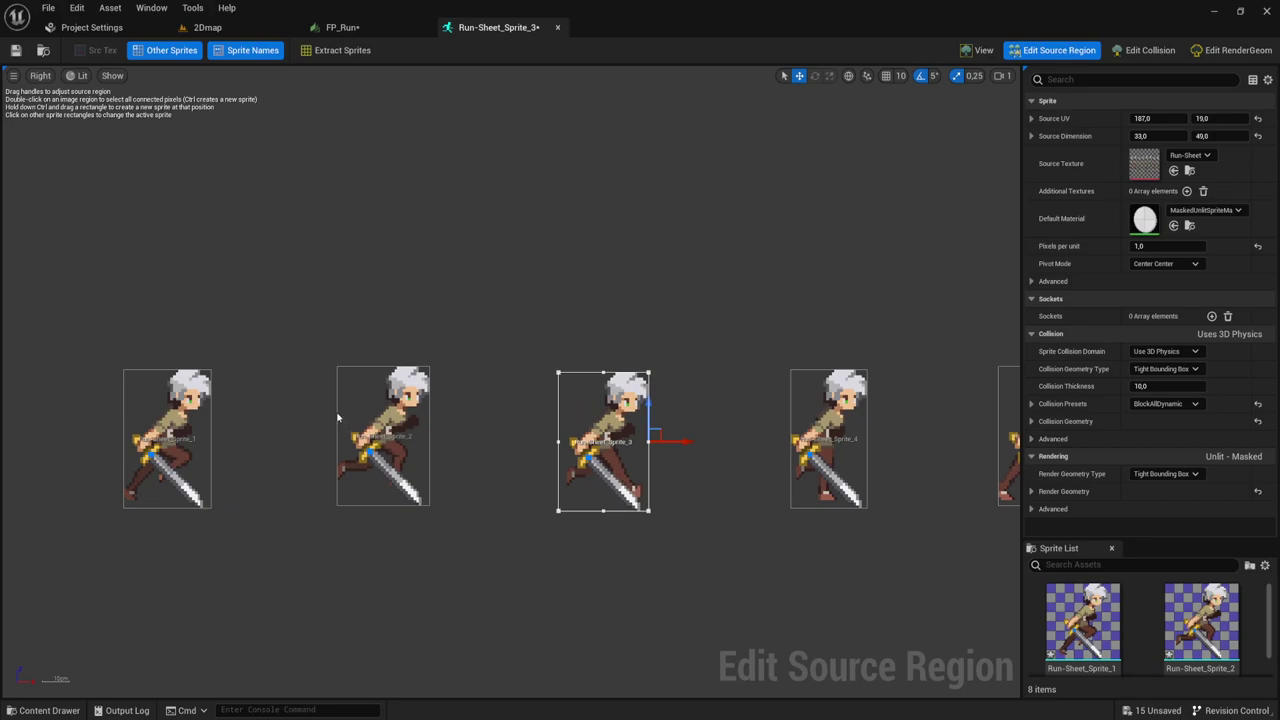
{"action": "scroll", "coordinate": [385, 485], "scroll_direction": "up", "scroll_amount": 1}
{"action": "scroll", "coordinate": [385, 485], "scroll_direction": "up", "scroll_amount": 1}
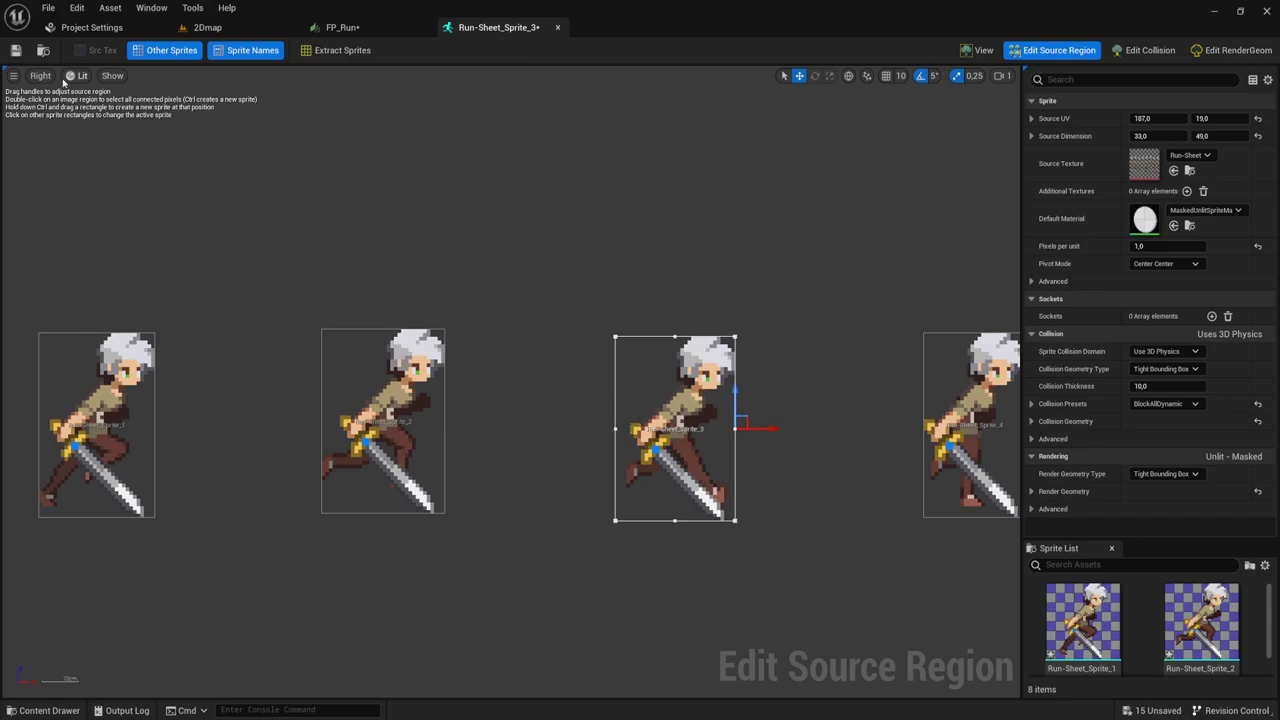
{"action": "left_click", "coordinate": [16, 50]}
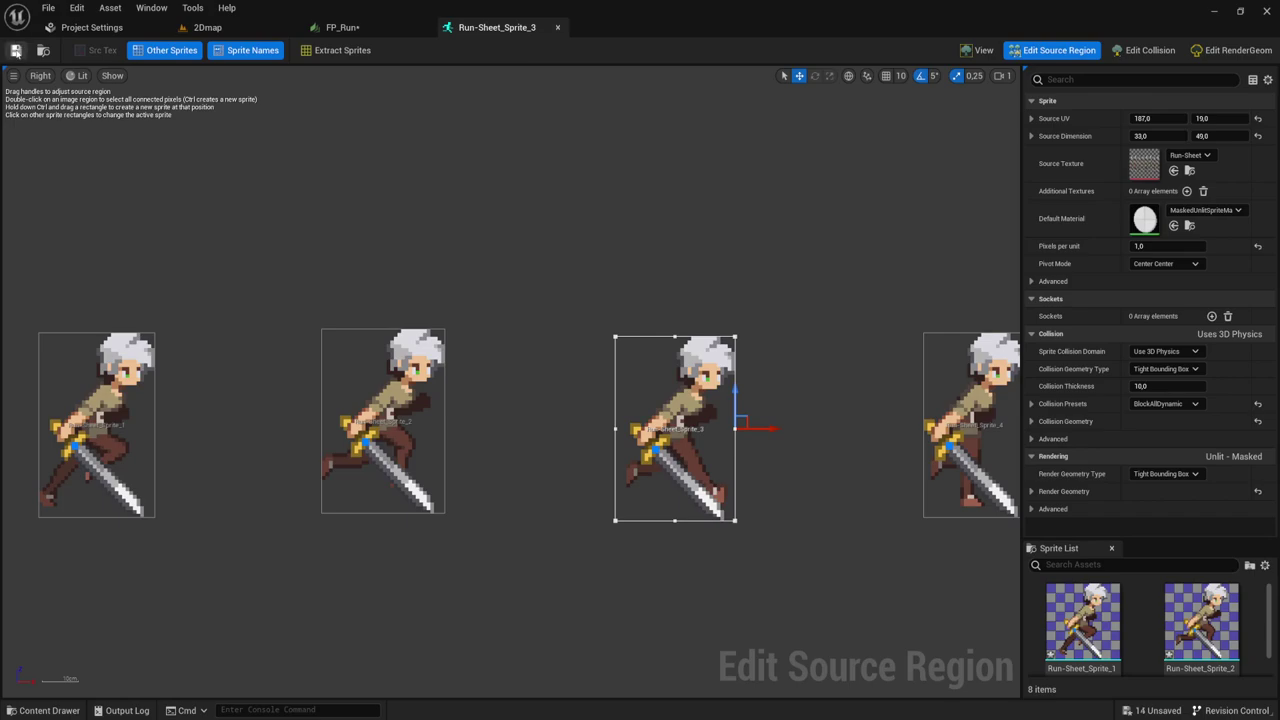
Check FP_Run's playback, then widen Sprite_3's source region to 34 pixels and save it
{"action": "left_click", "coordinate": [355, 31]}
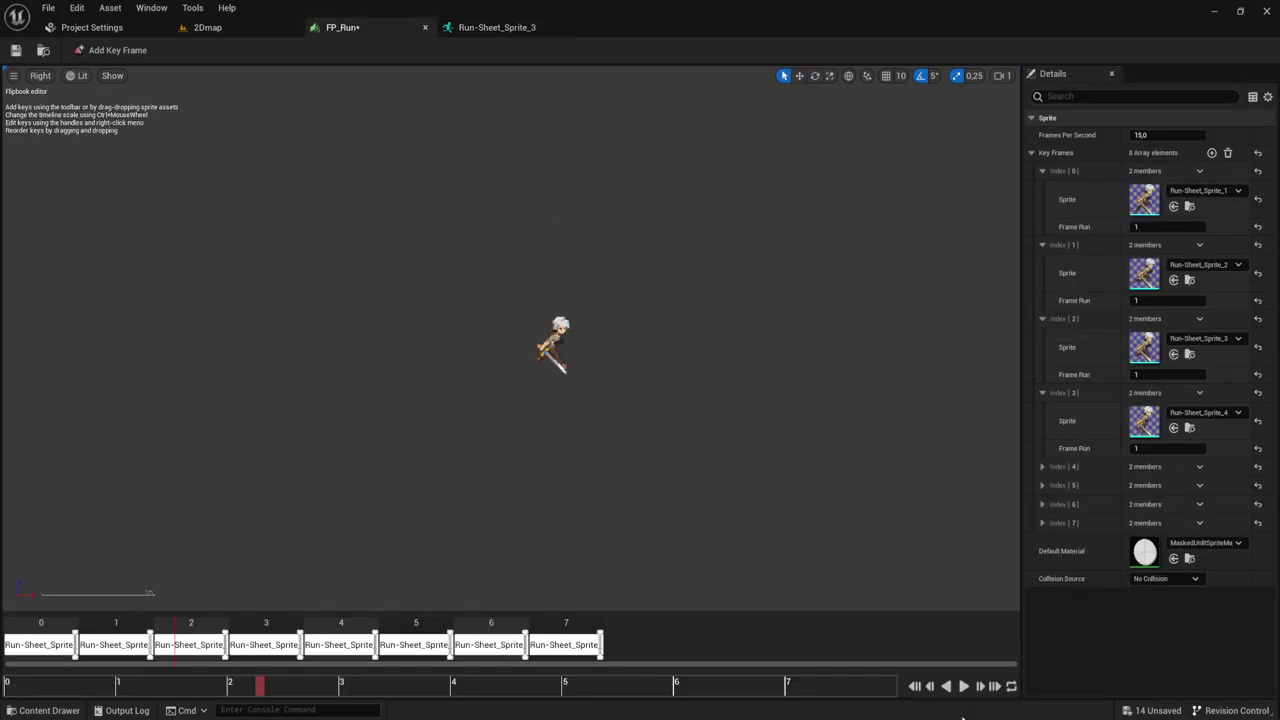
{"action": "left_click", "coordinate": [965, 685]}
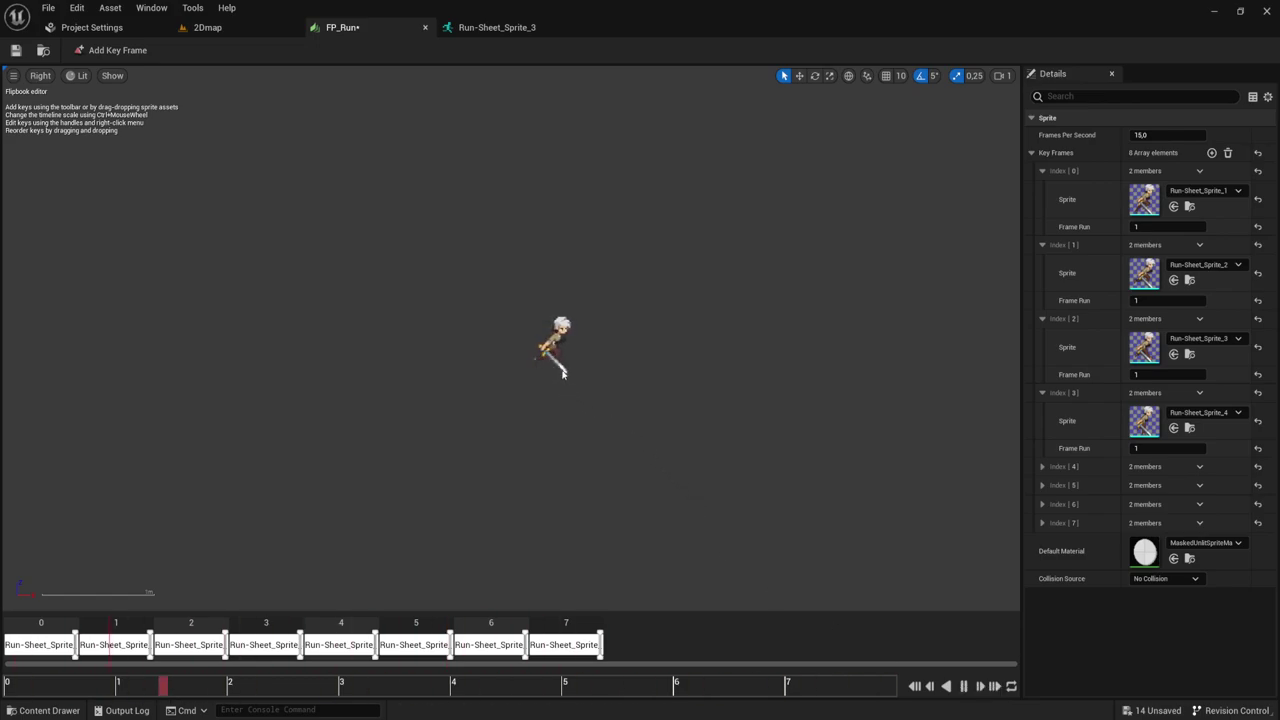
{"action": "left_click", "coordinate": [460, 29]}
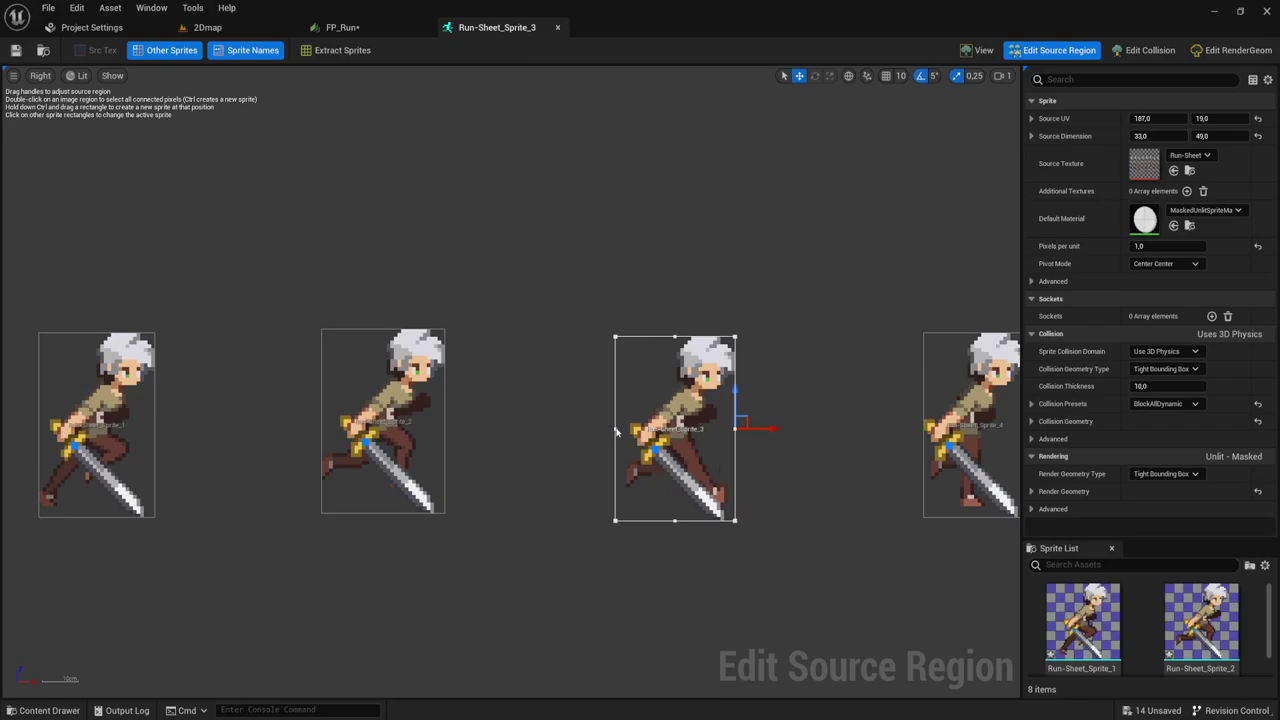
{"action": "left_click_drag", "start_coordinate": [616, 431], "coordinate": [623, 431]}
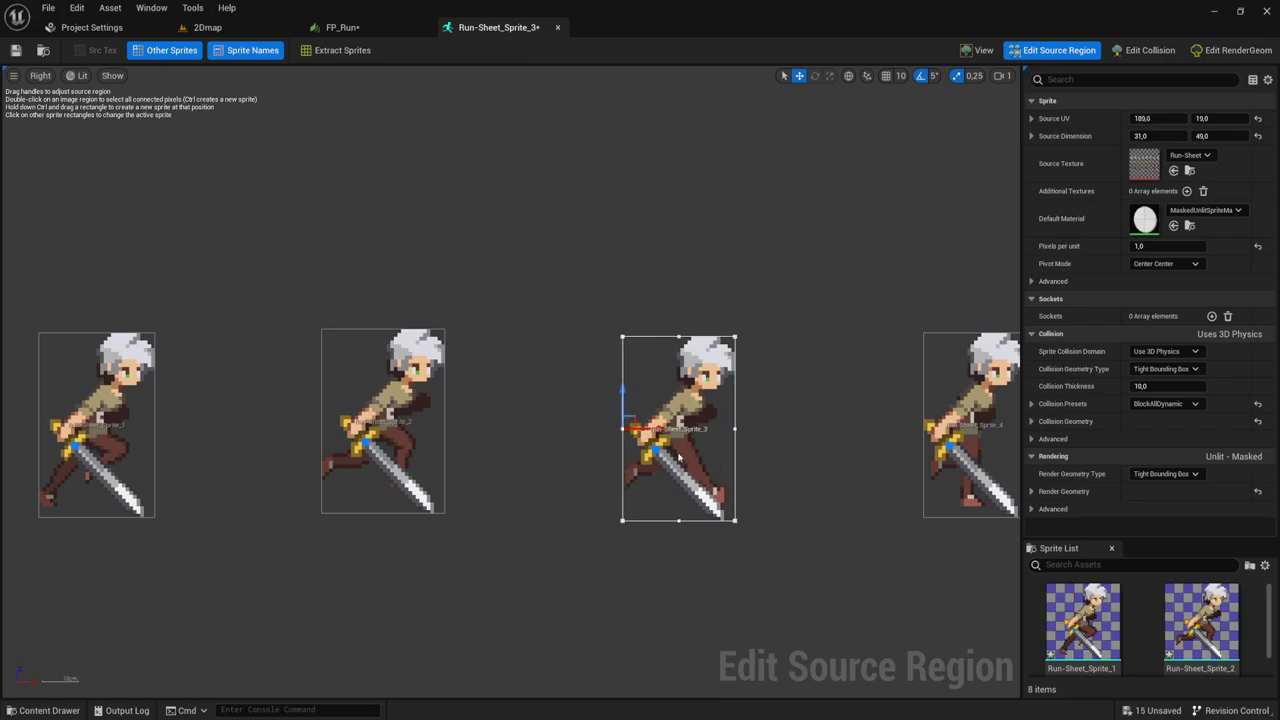
{"action": "left_click_drag", "start_coordinate": [735, 430], "coordinate": [747, 430]}
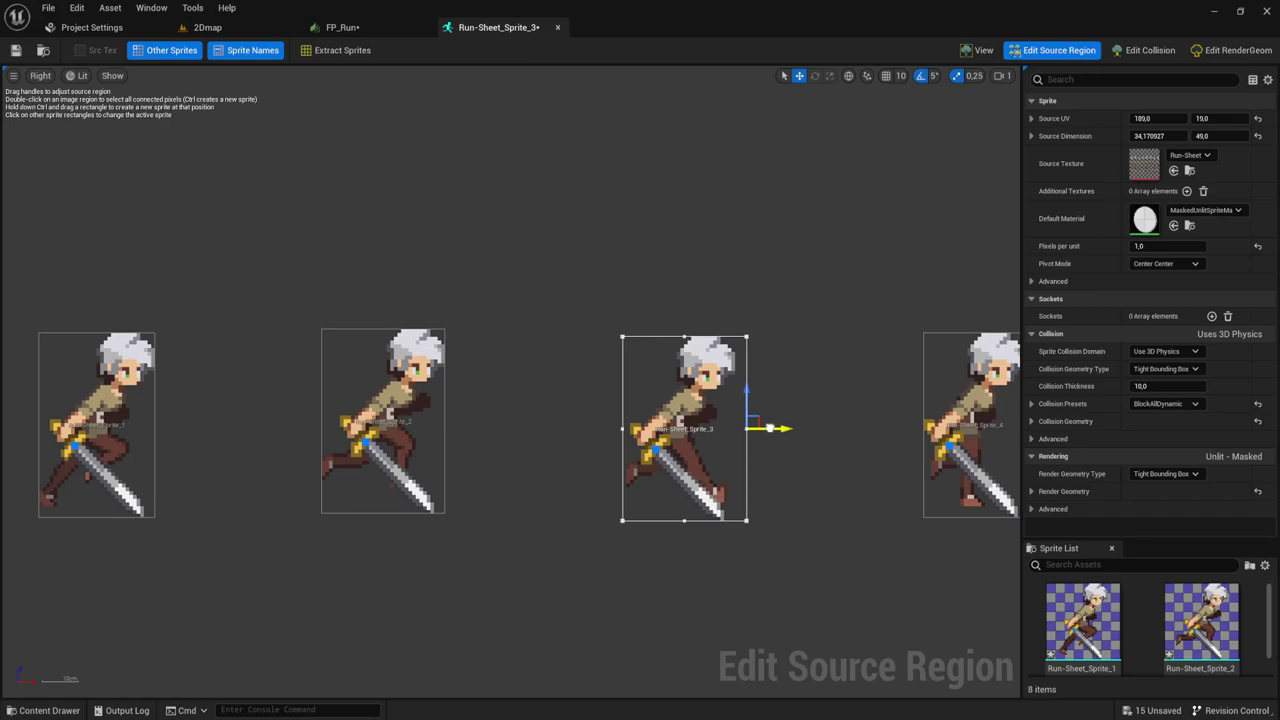
{"action": "left_click", "coordinate": [15, 50]}
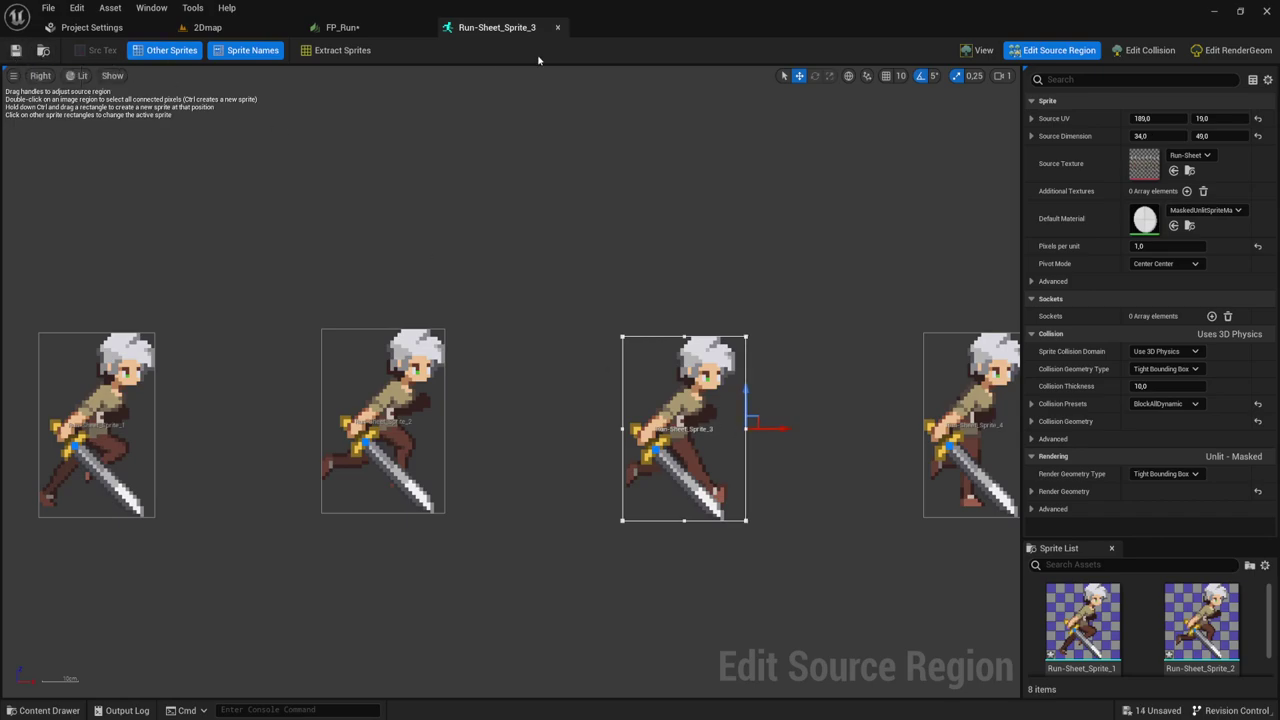
Save FP_Run, pause it, and scrub back through the first run frames
{"action": "left_click", "coordinate": [342, 27]}
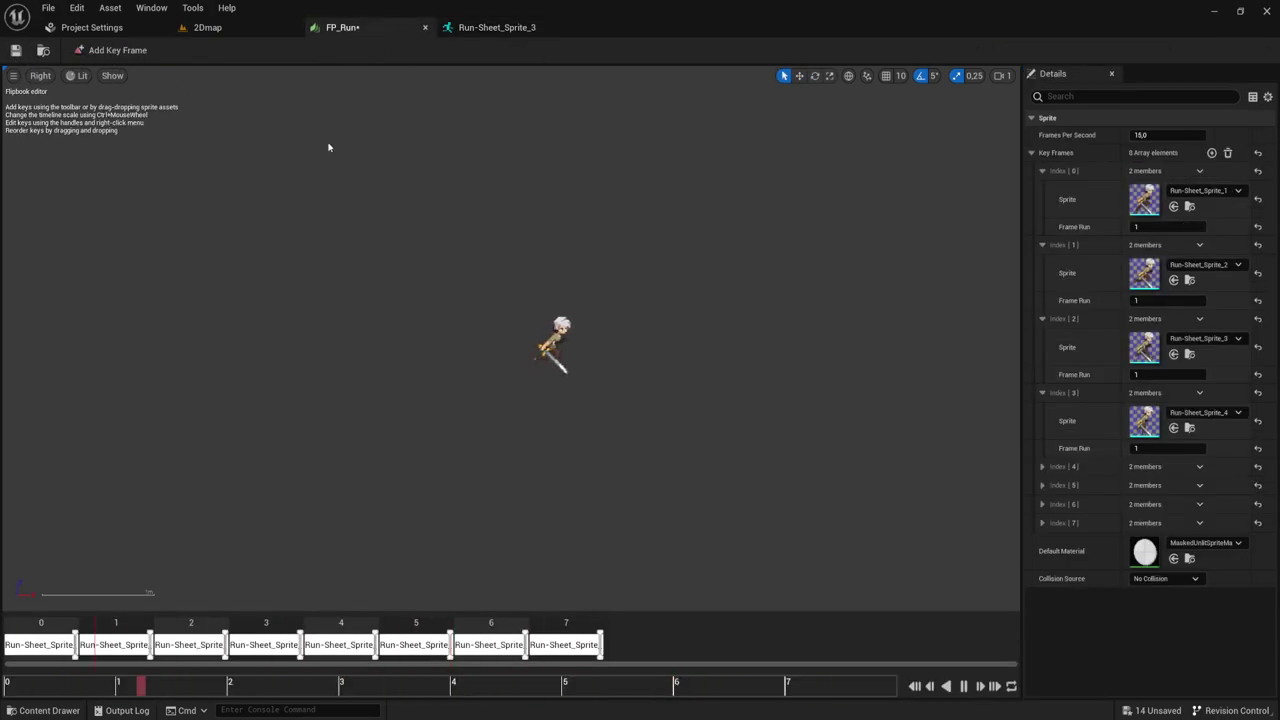
{"action": "left_click", "coordinate": [15, 50]}
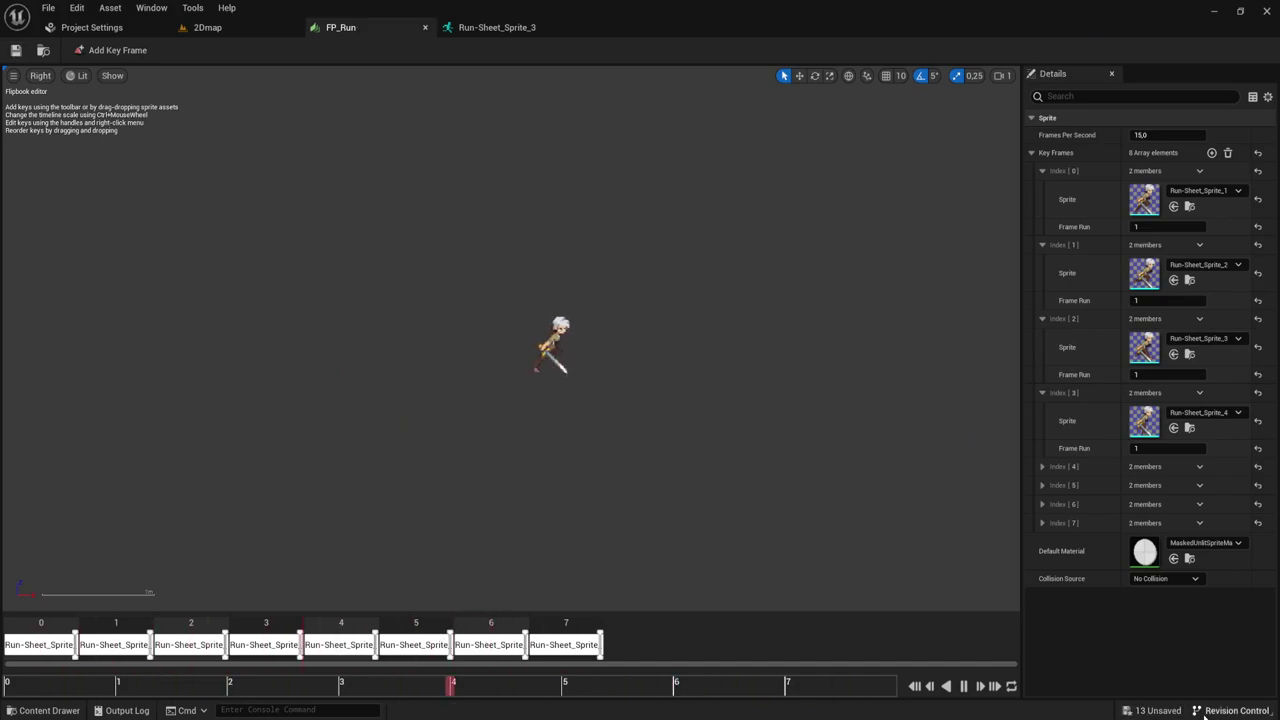
{"action": "left_click", "coordinate": [963, 686]}
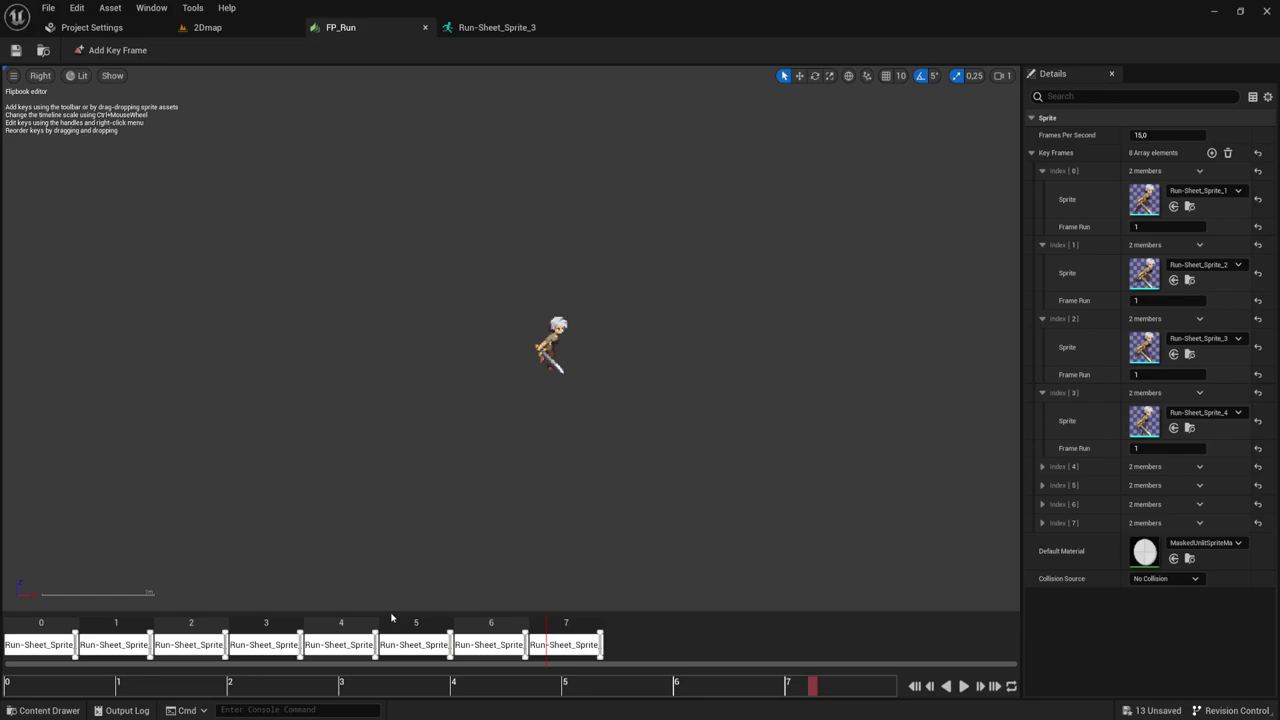
{"action": "mouse_move", "coordinate": [815, 684]}
{"action": "left_mouse_down"}
{"action": "mouse_move", "coordinate": [130, 684]}
{"action": "mouse_move", "coordinate": [242, 668]}
{"action": "mouse_move", "coordinate": [224, 672]}
{"action": "left_mouse_up"}
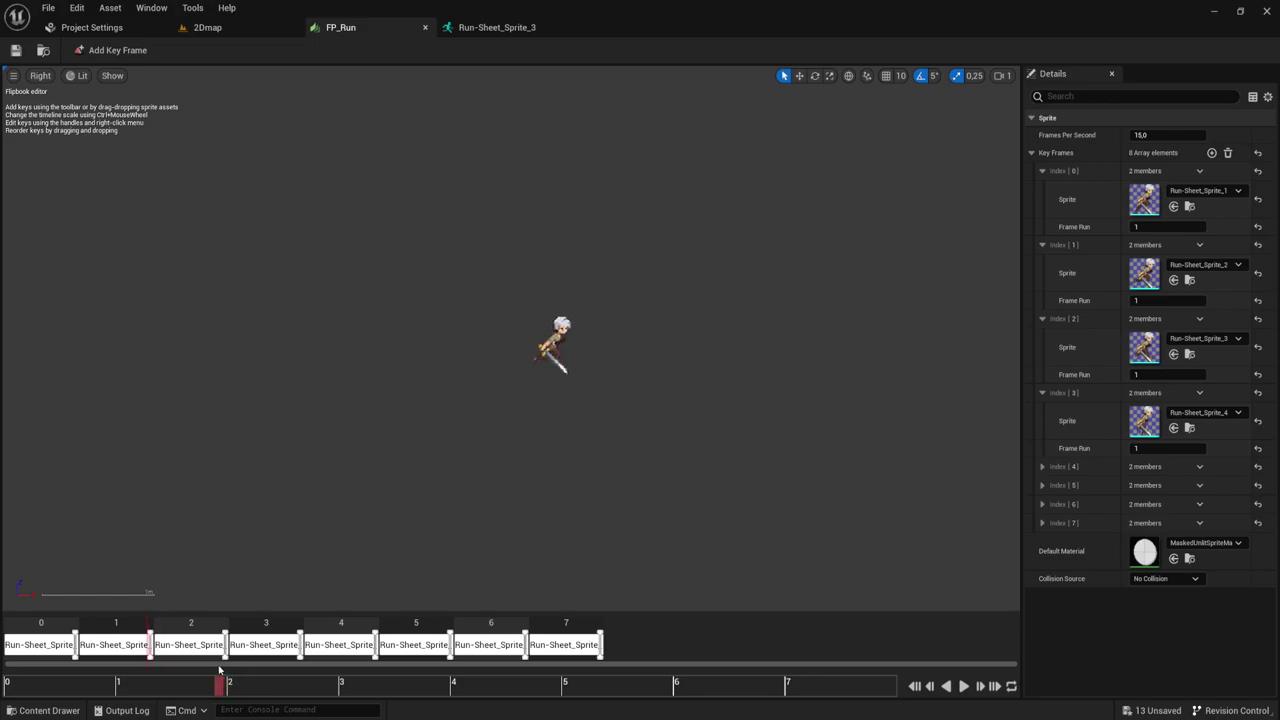
{"action": "left_click_drag", "start_coordinate": [224, 672], "coordinate": [238, 668]}
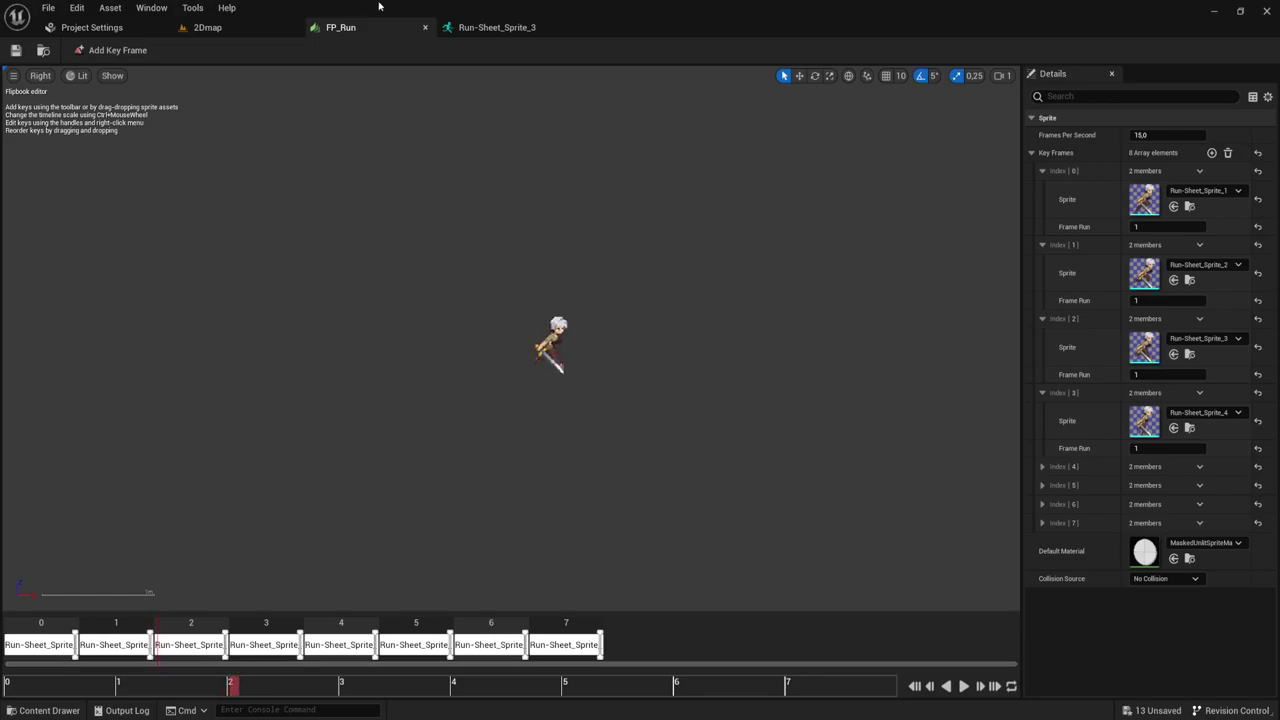
{"action": "left_click", "coordinate": [527, 37]}
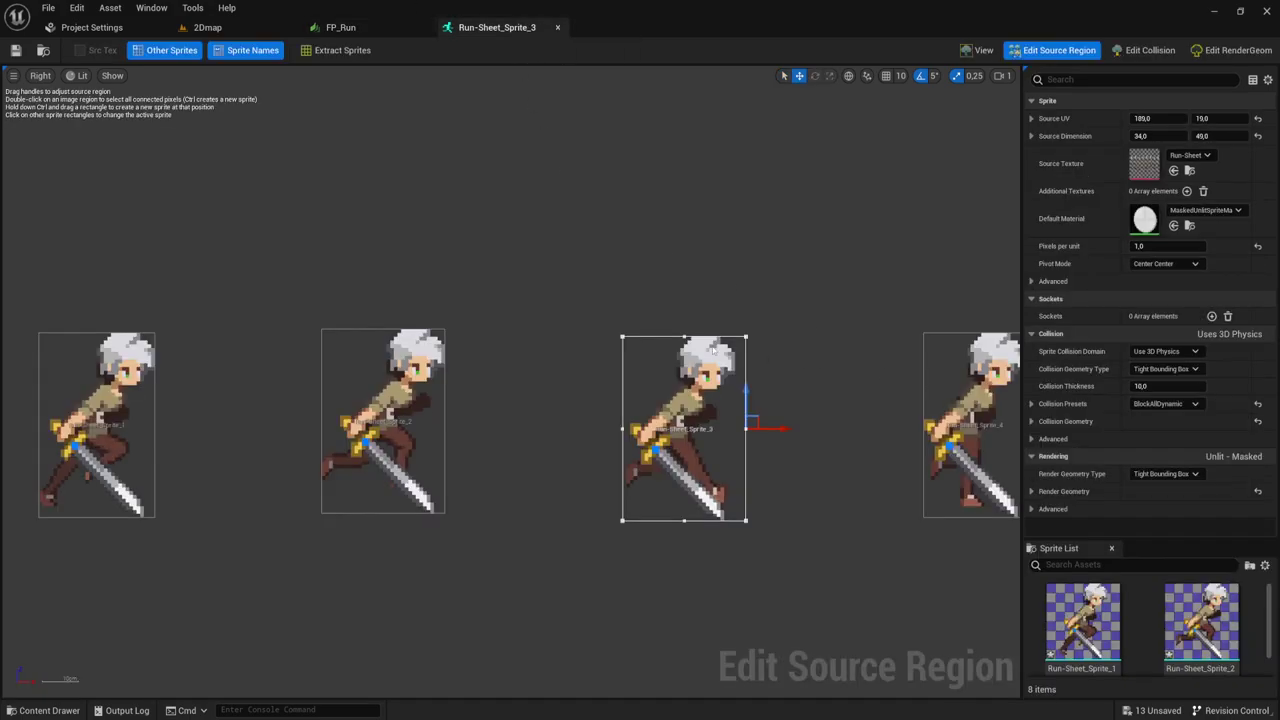
Trim Sprite_3's source region to 30 × 49 from UV 105, then preview collision and render geometry modes
{"action": "left_click", "coordinate": [621, 432]}
{"action": "left_click_drag", "start_coordinate": [646, 429], "coordinate": [631, 429]}
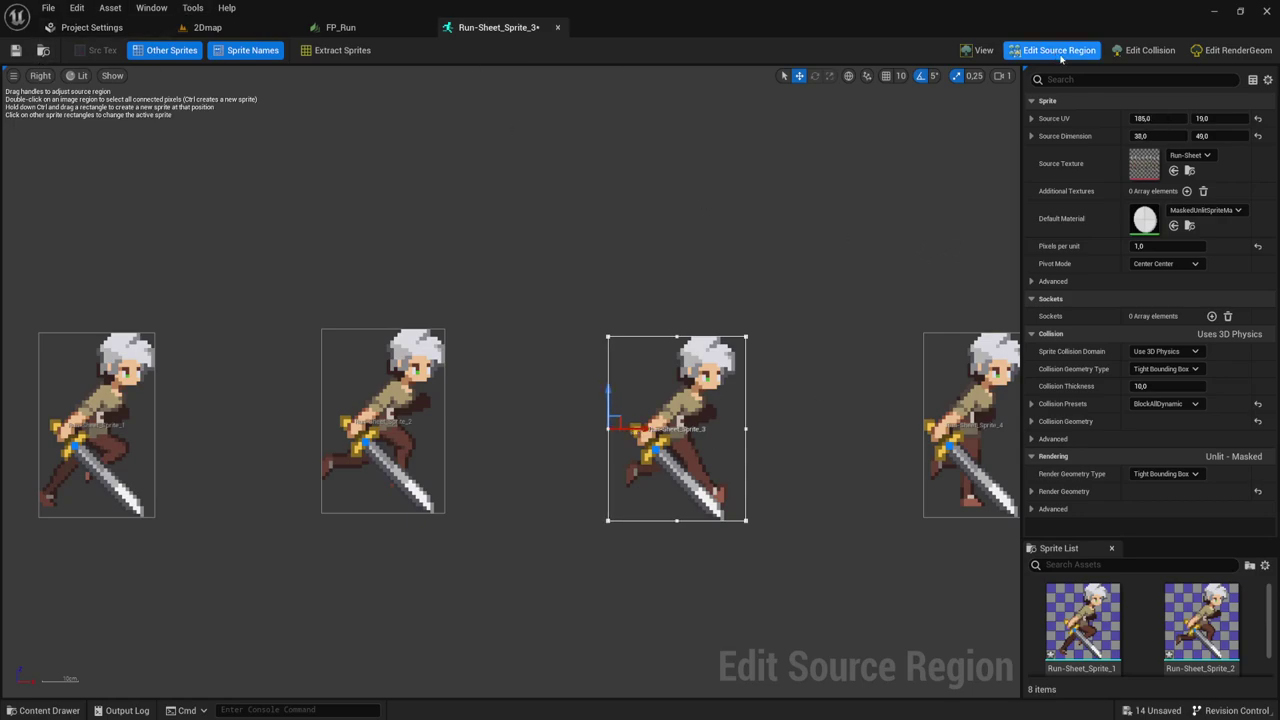
{"action": "left_click", "coordinate": [968, 50]}
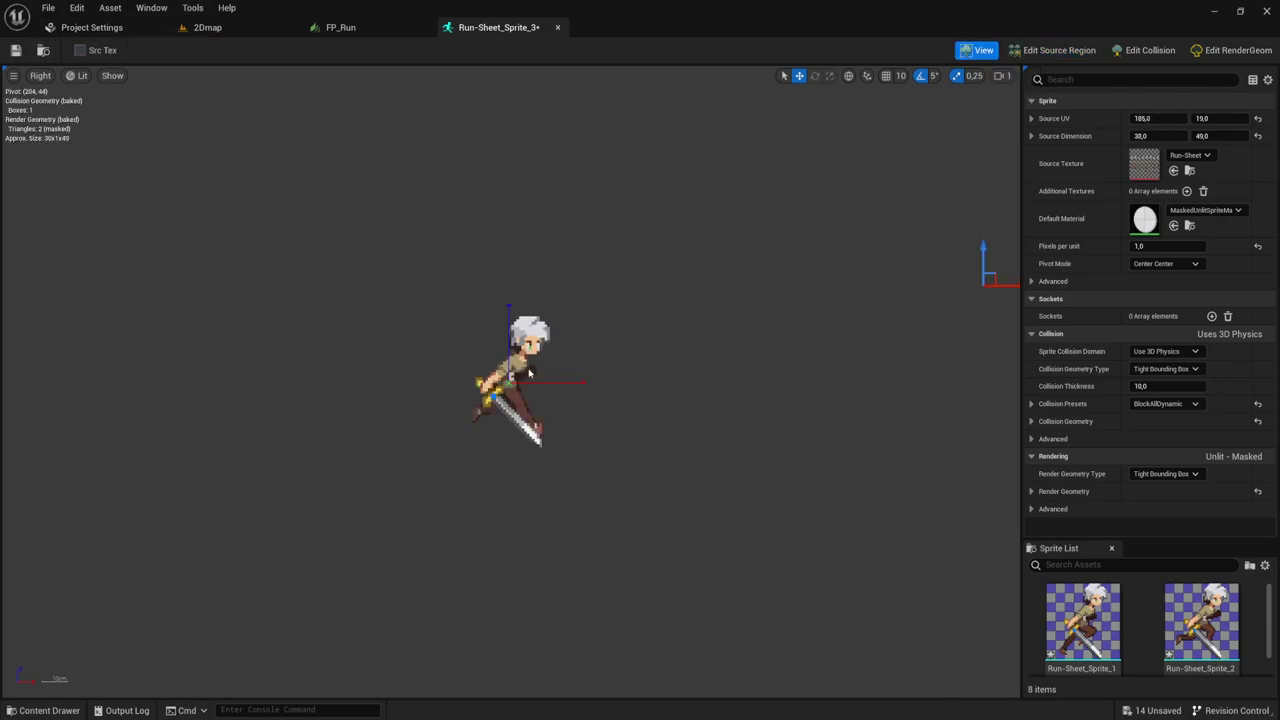
{"action": "left_click", "coordinate": [1037, 50]}
{"action": "left_click", "coordinate": [1143, 50]}
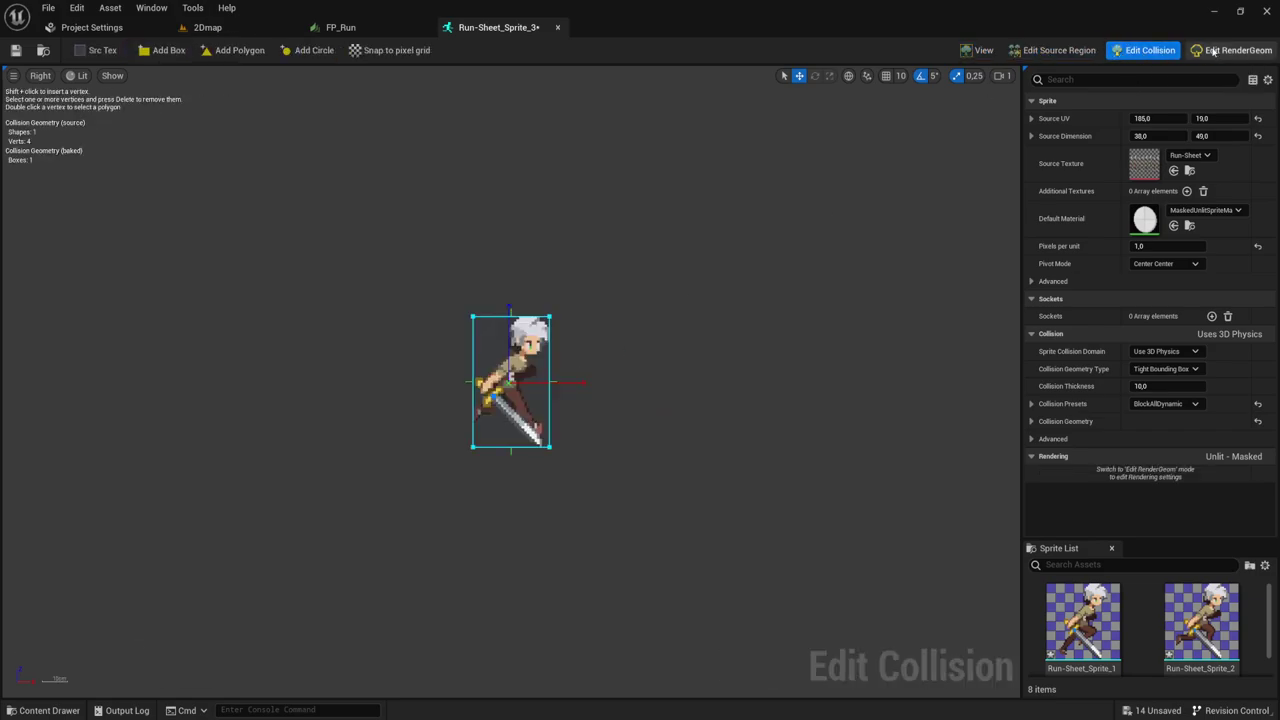
{"action": "left_click", "coordinate": [1231, 50]}
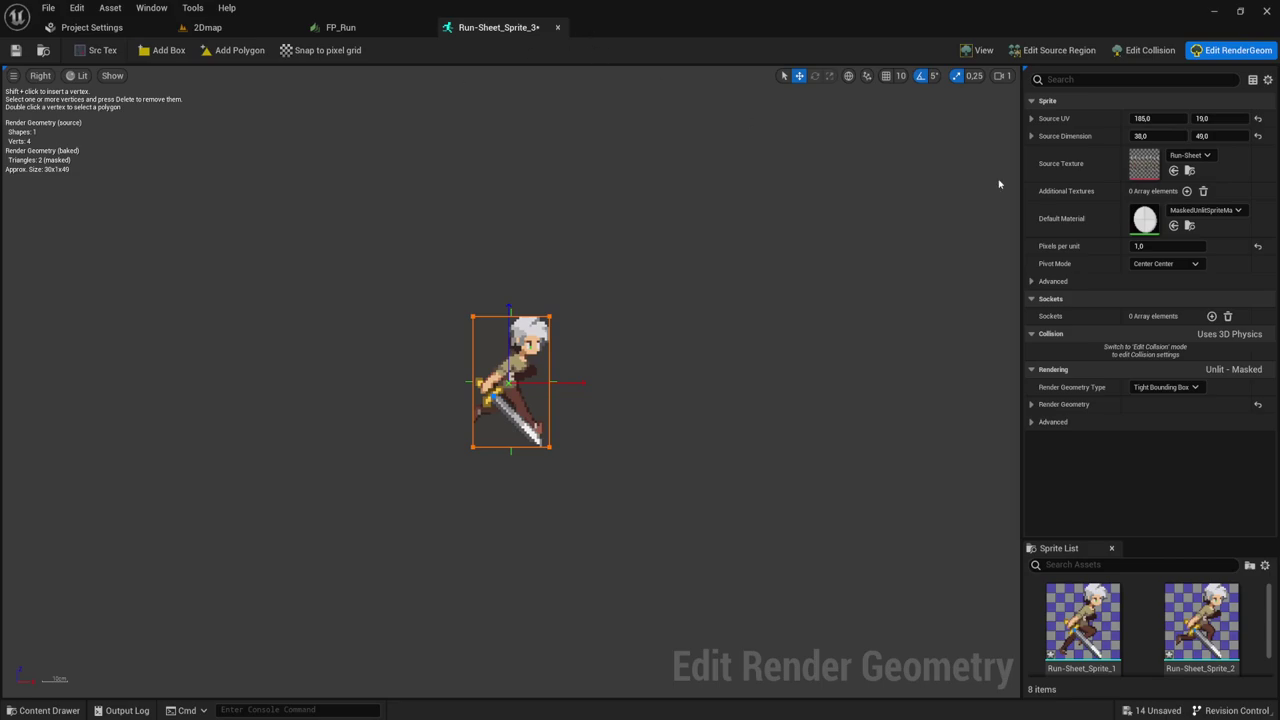
{"action": "left_click", "coordinate": [978, 50]}
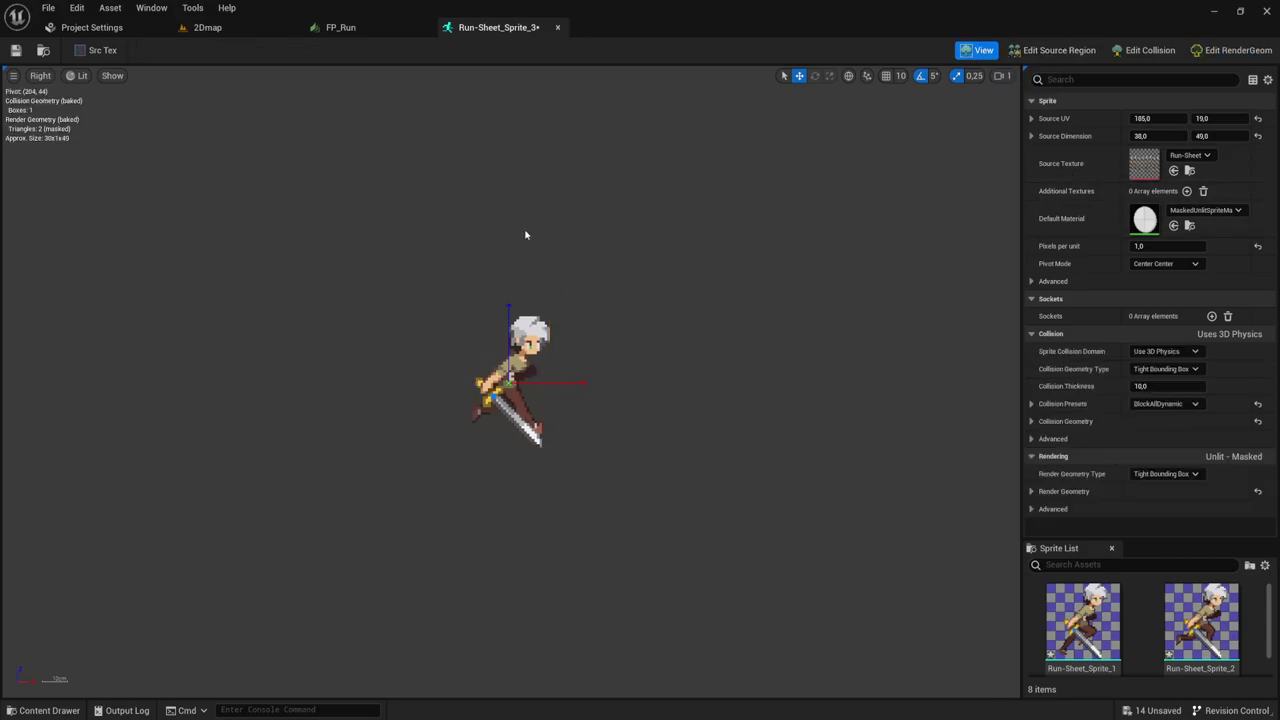
Zoom in on Sprite_3 and switch to editing its box collision shape
{"action": "left_click", "coordinate": [1012, 54]}
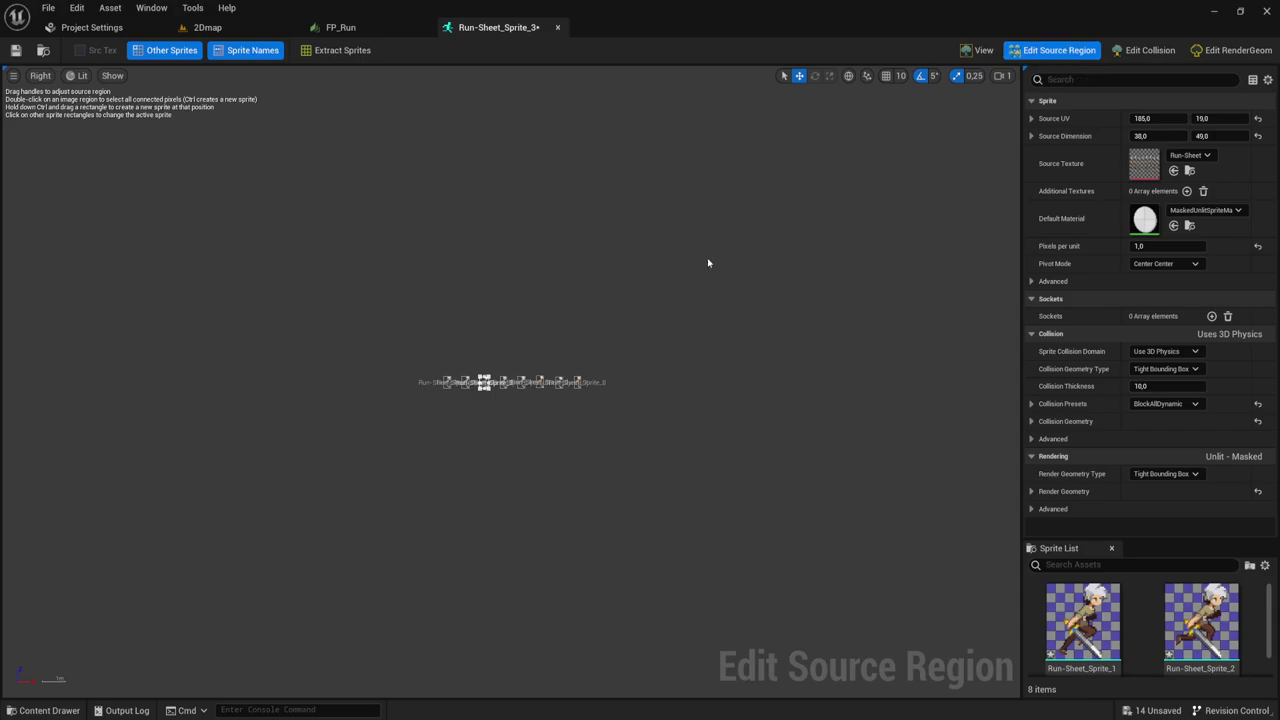
{"action": "scroll", "coordinate": [469, 390], "scroll_direction": "up", "scroll_amount": 6}
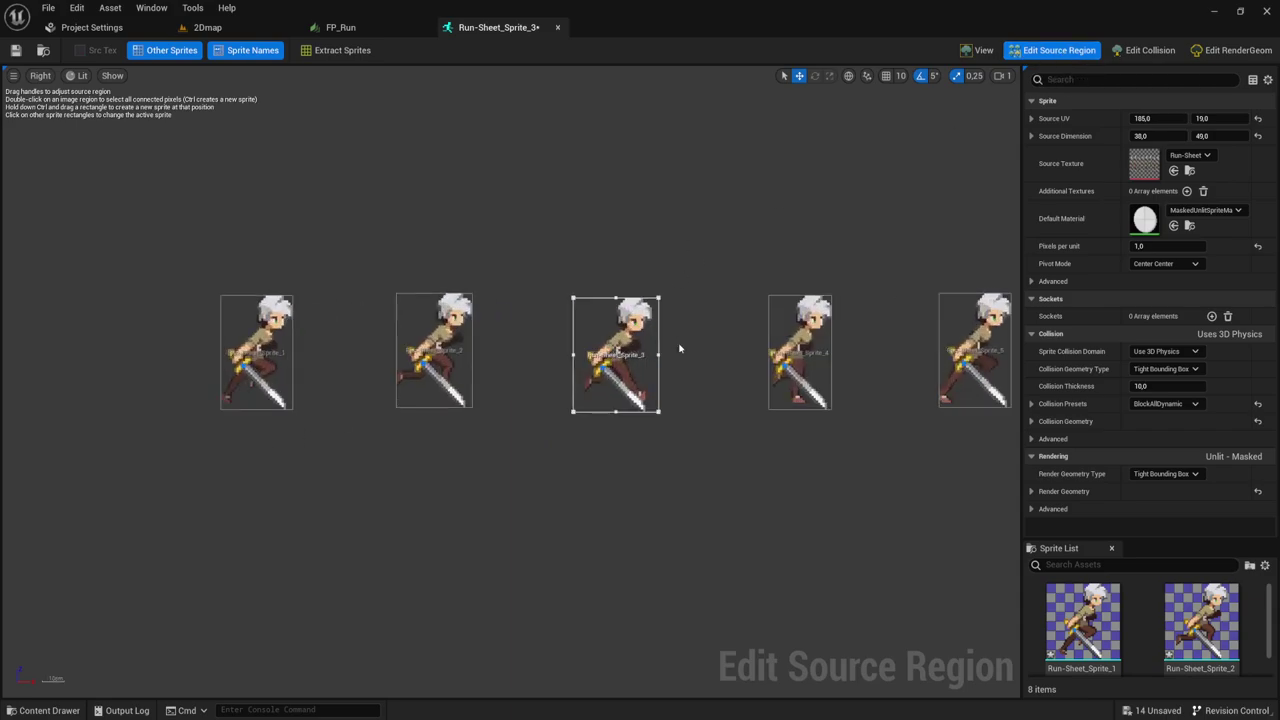
{"action": "scroll", "coordinate": [679, 348], "scroll_direction": "up", "scroll_amount": 2}
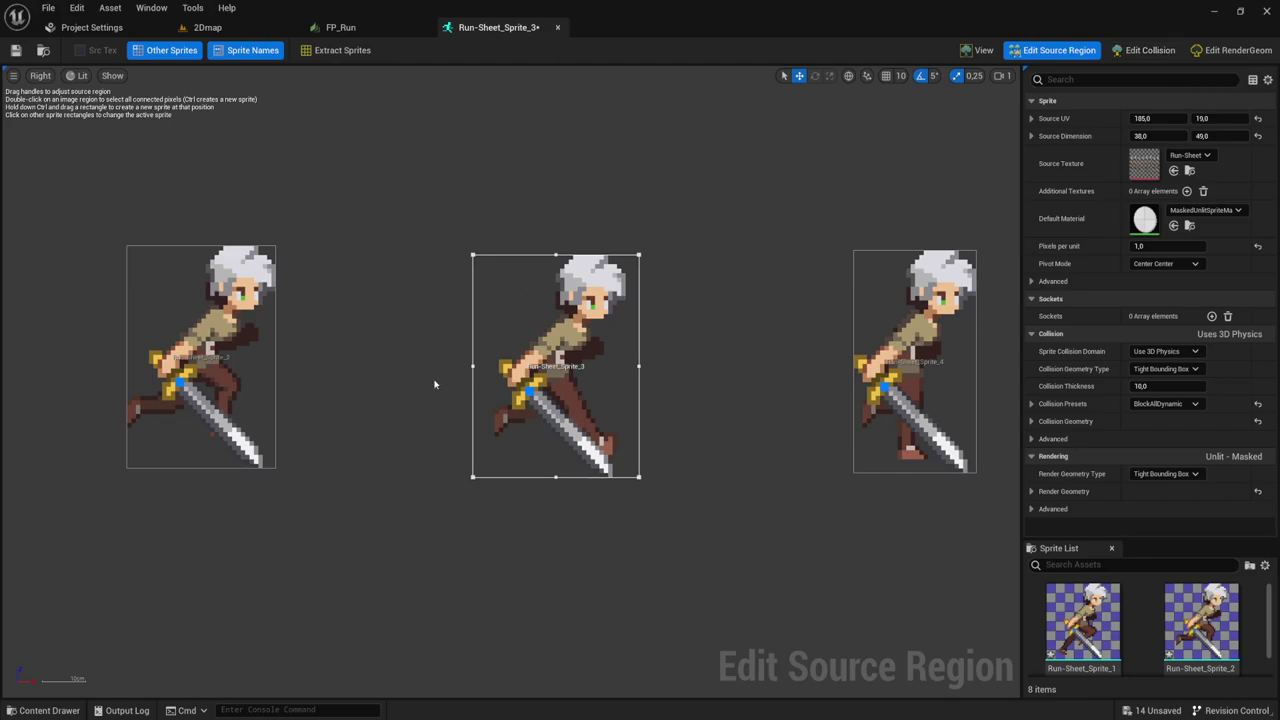
{"action": "left_click", "coordinate": [1145, 50]}
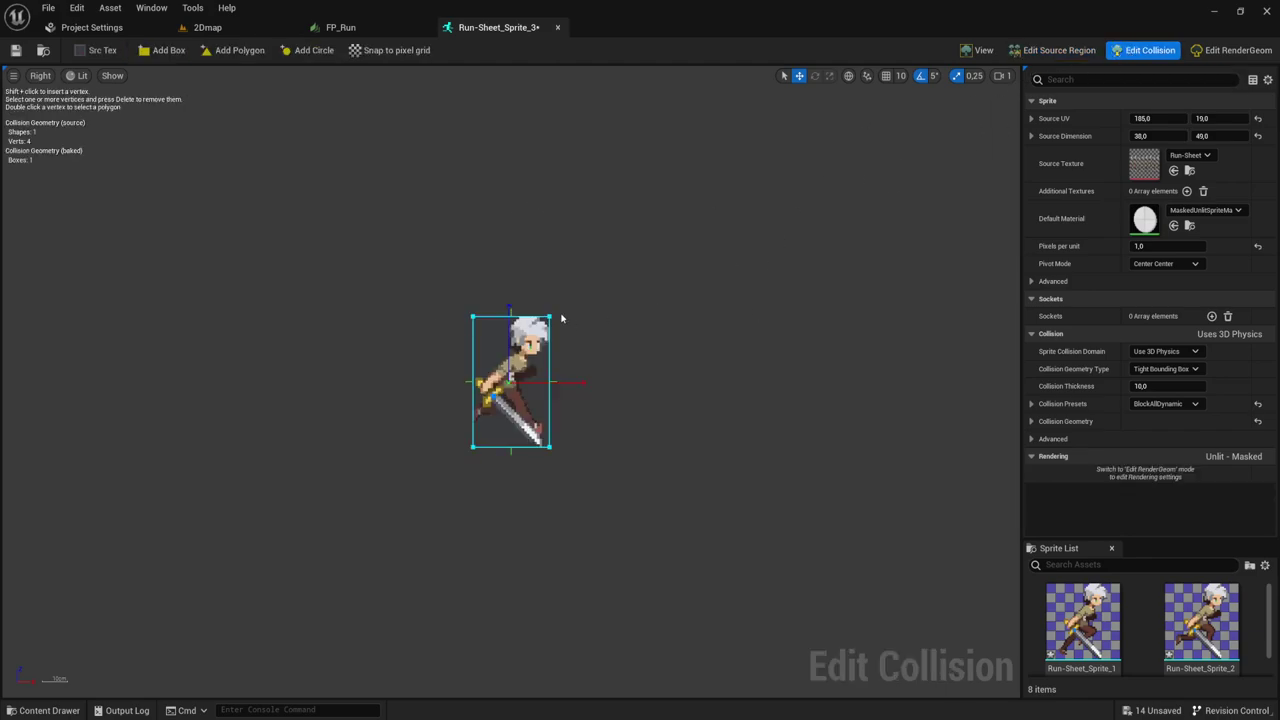
Try deleting and restoring the top-left collision vertex, then insert a new vertex on the box's top edge
{"action": "scroll", "coordinate": [479, 322], "scroll_direction": "up", "scroll_amount": 2}
{"action": "scroll", "coordinate": [479, 322], "scroll_direction": "up", "scroll_amount": 2}
{"action": "scroll", "coordinate": [479, 322], "scroll_direction": "down", "scroll_amount": 1}
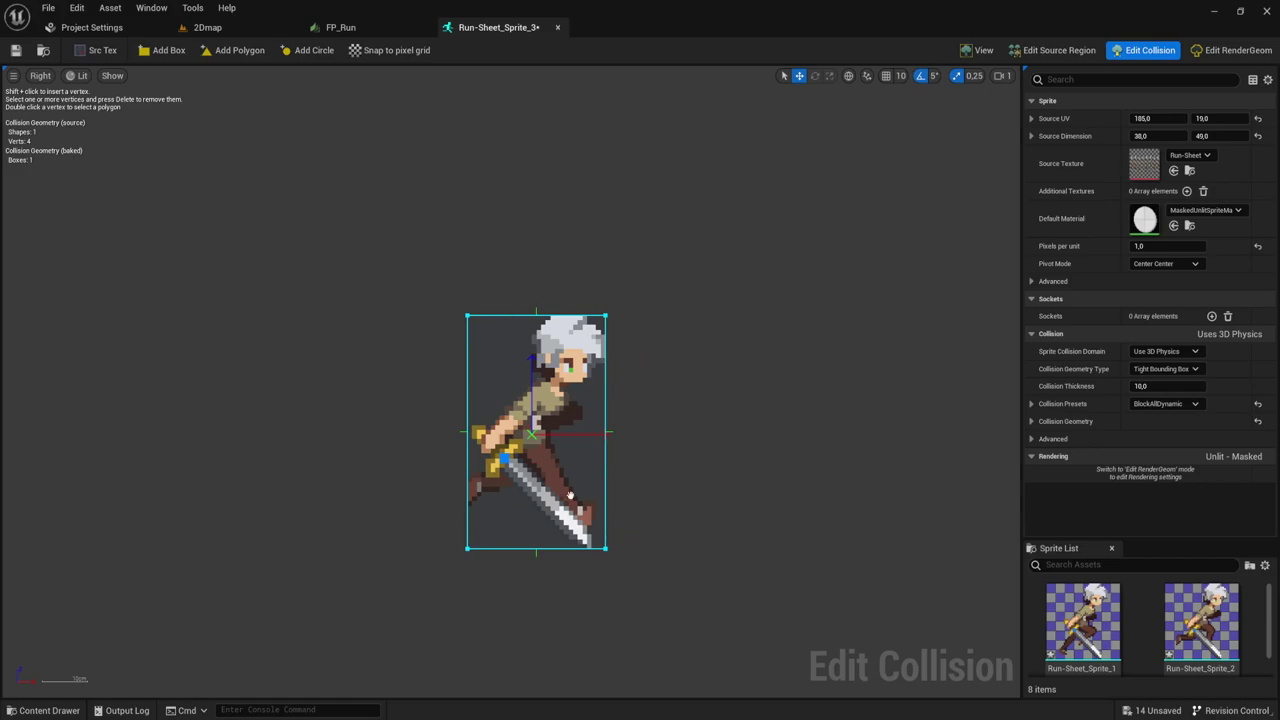
{"action": "left_click", "coordinate": [520, 316]}
{"action": "key", "text": "Delete"}
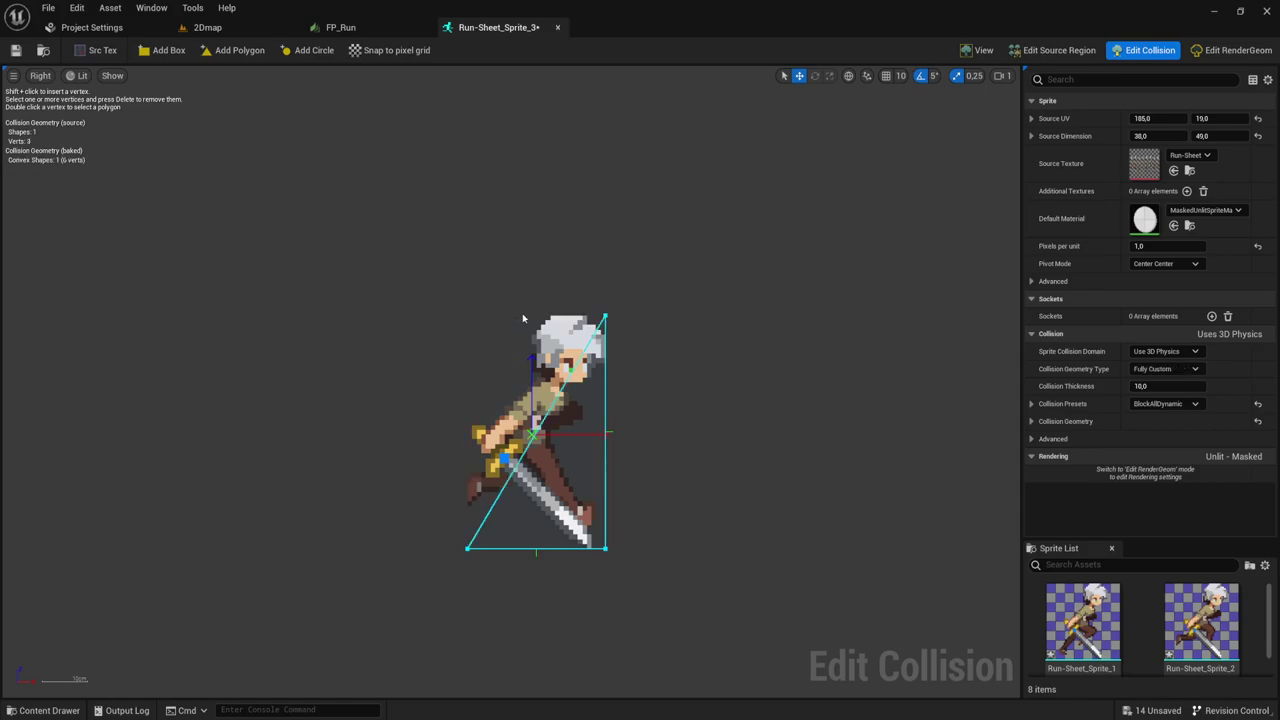
{"action": "key", "text": "ctrl+z"}
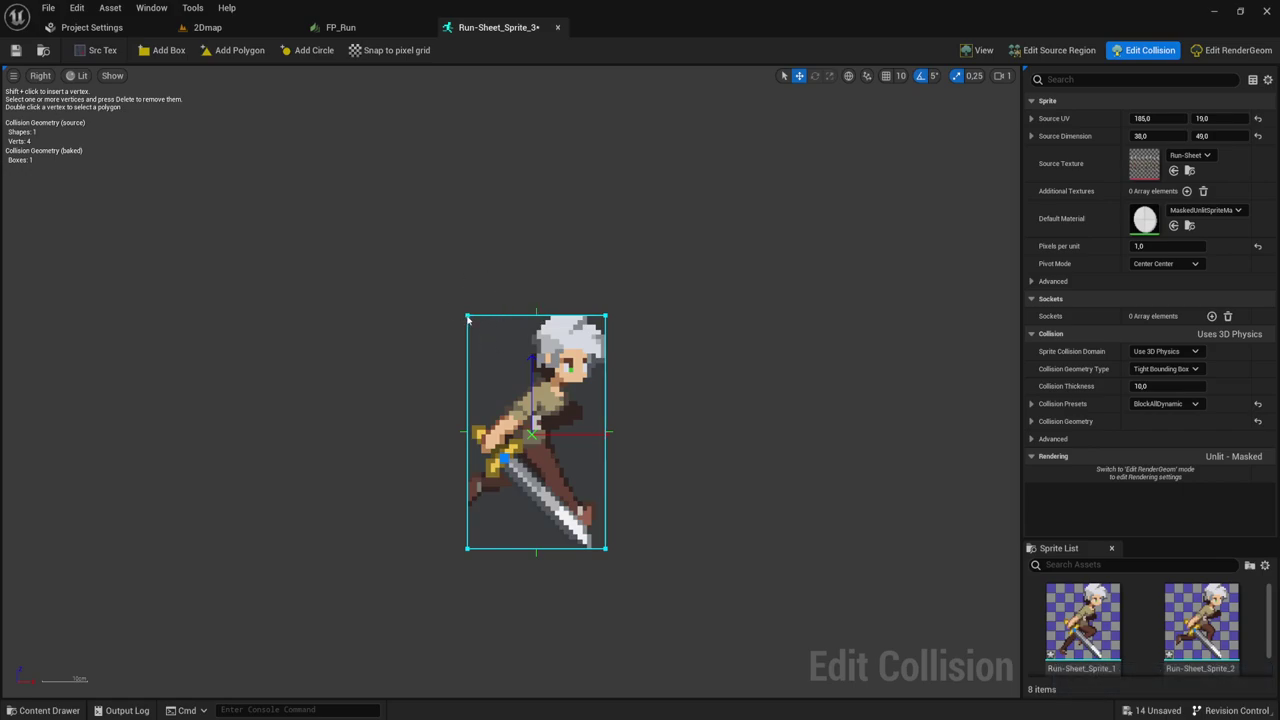
{"action": "left_click", "coordinate": [469, 319]}
{"action": "key", "text": "Delete"}
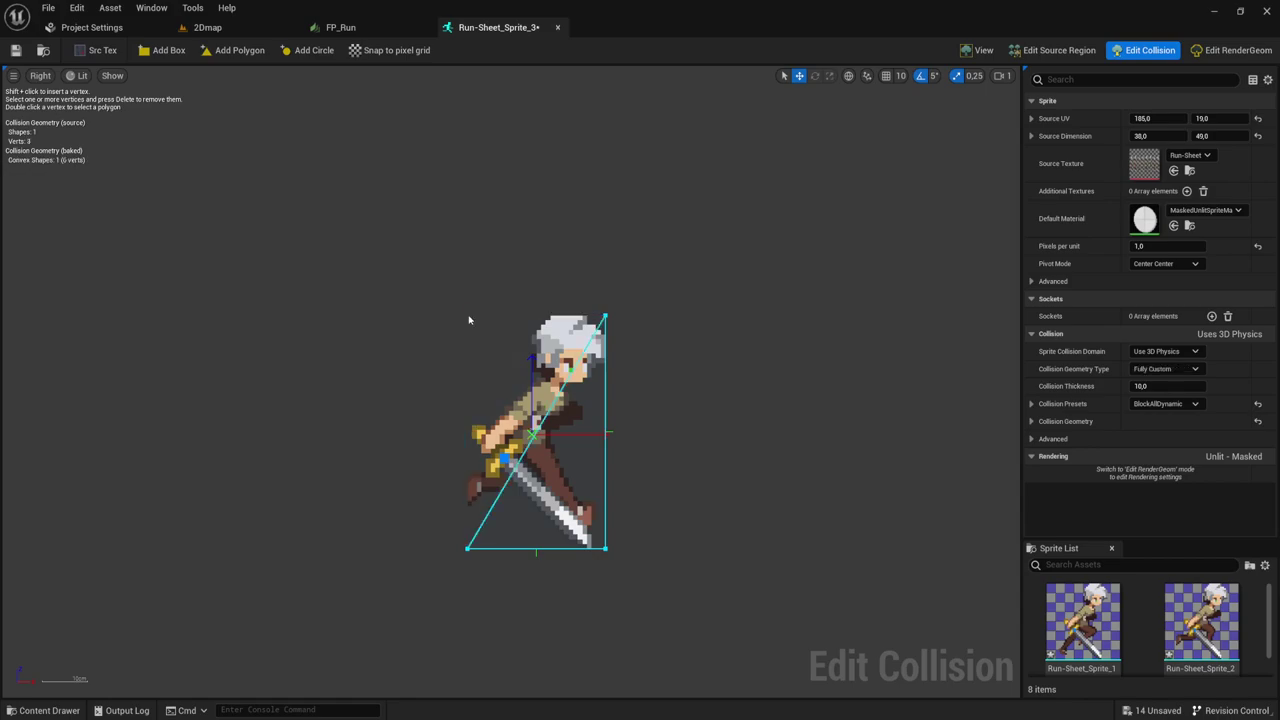
{"action": "key", "text": "ctrl+z"}
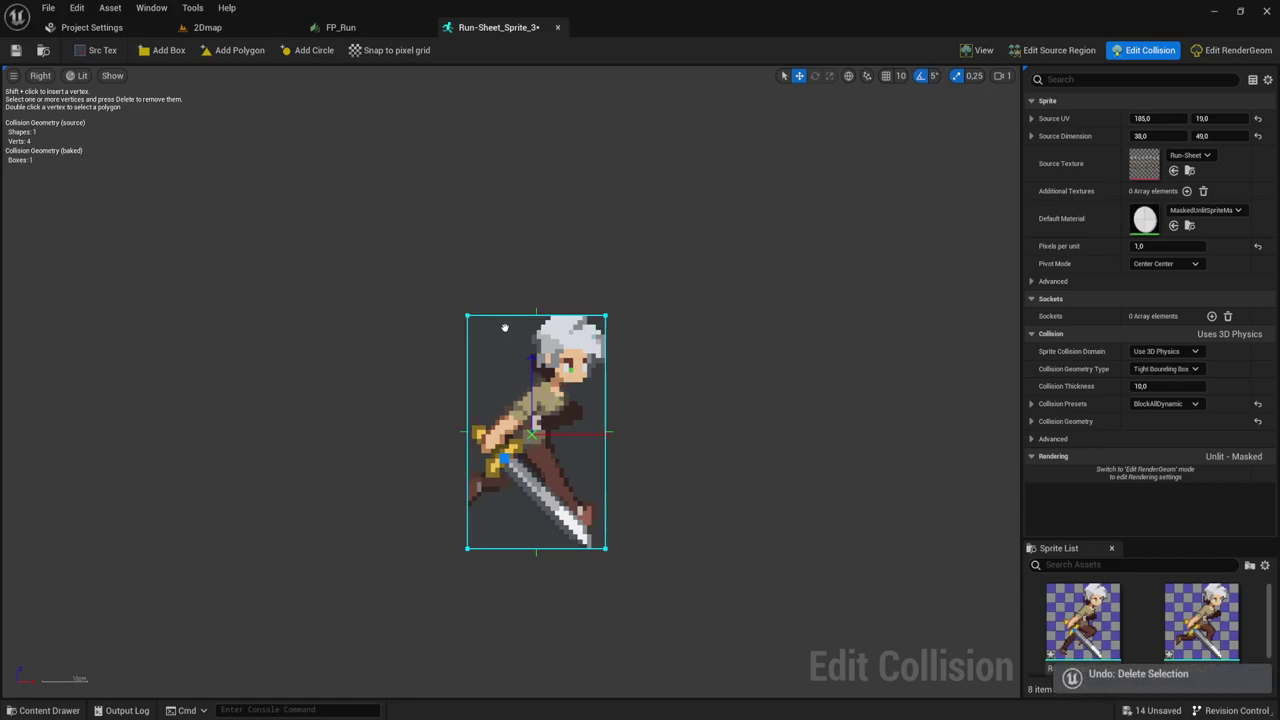
{"action": "left_click", "coordinate": [517, 317], "text": "shift"}
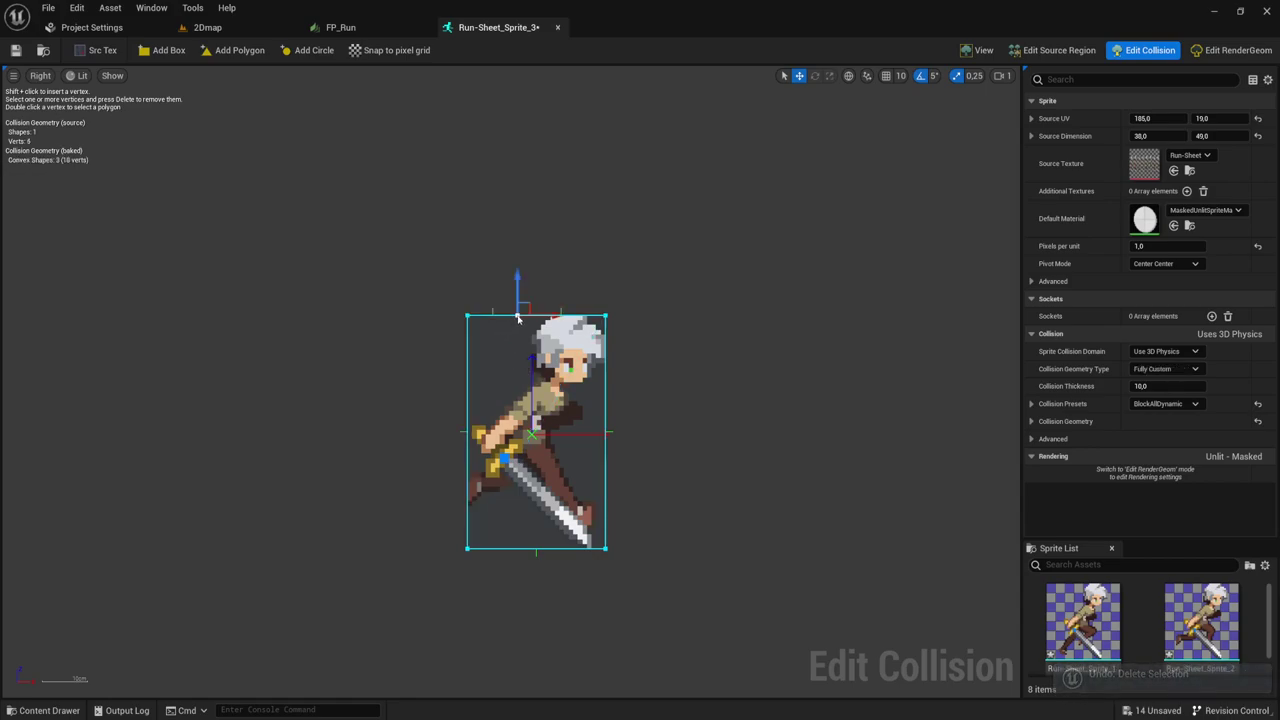
Slant the collision's top-left corner down and add vertices along the slanted upper edges
{"action": "left_click_drag", "start_coordinate": [516, 290], "coordinate": [517, 290]}
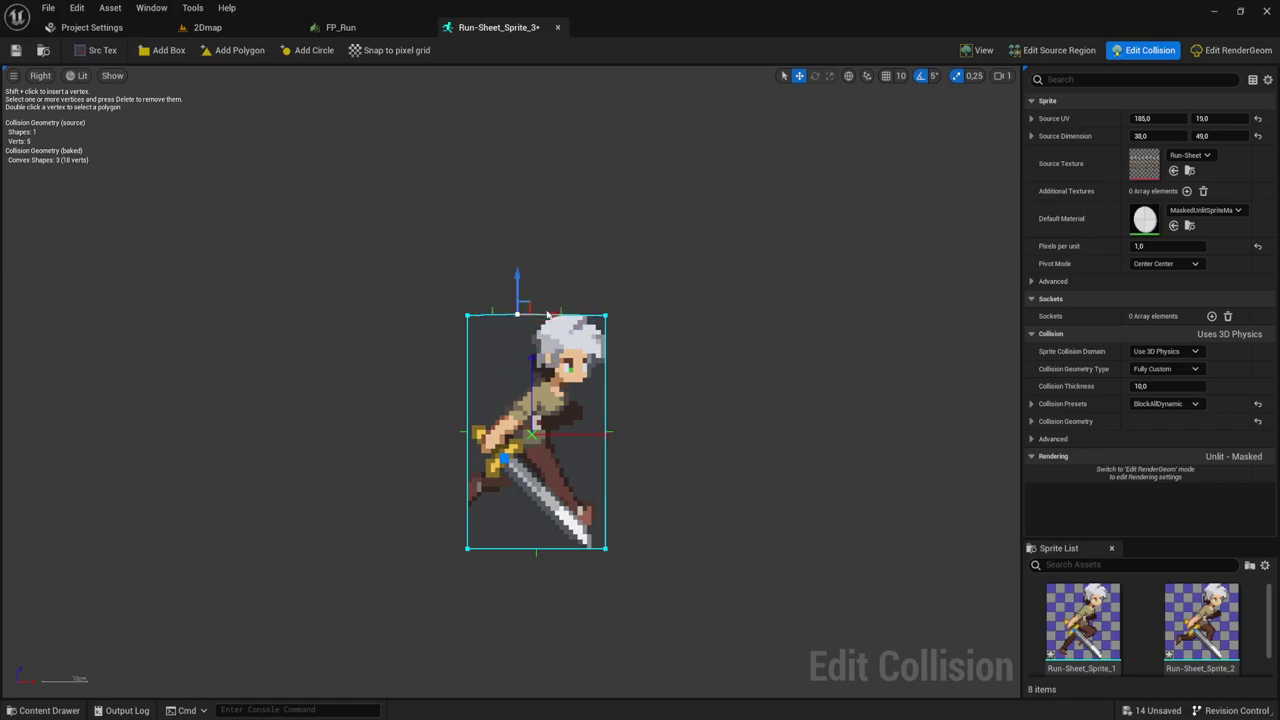
{"action": "left_click_drag", "start_coordinate": [517, 314], "coordinate": [550, 314]}
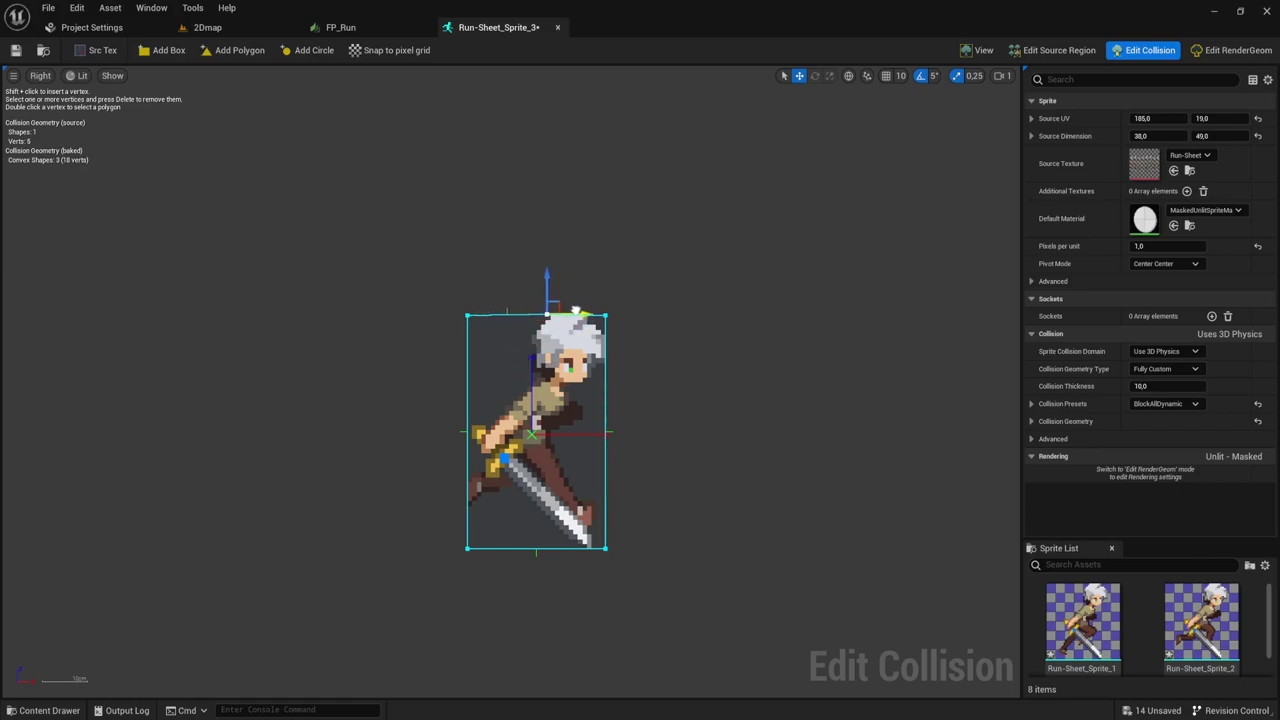
{"action": "left_click", "coordinate": [468, 317]}
{"action": "mouse_move", "coordinate": [468, 295]}
{"action": "left_mouse_down"}
{"action": "mouse_move", "coordinate": [479, 411]}
{"action": "mouse_move", "coordinate": [535, 379]}
{"action": "mouse_move", "coordinate": [529, 345]}
{"action": "left_mouse_up"}
{"action": "left_click", "coordinate": [505, 385], "text": "shift"}
{"action": "left_click", "coordinate": [542, 346], "text": "shift"}
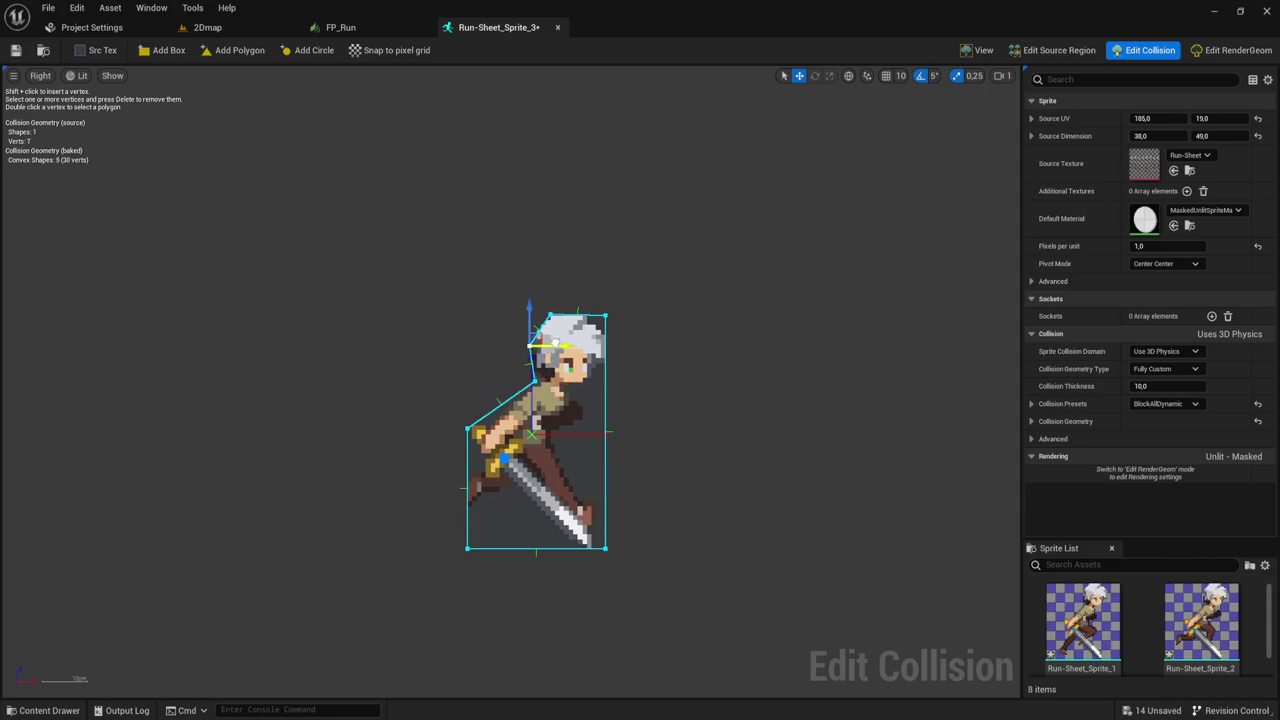
{"action": "left_click", "coordinate": [486, 421], "text": "shift"}
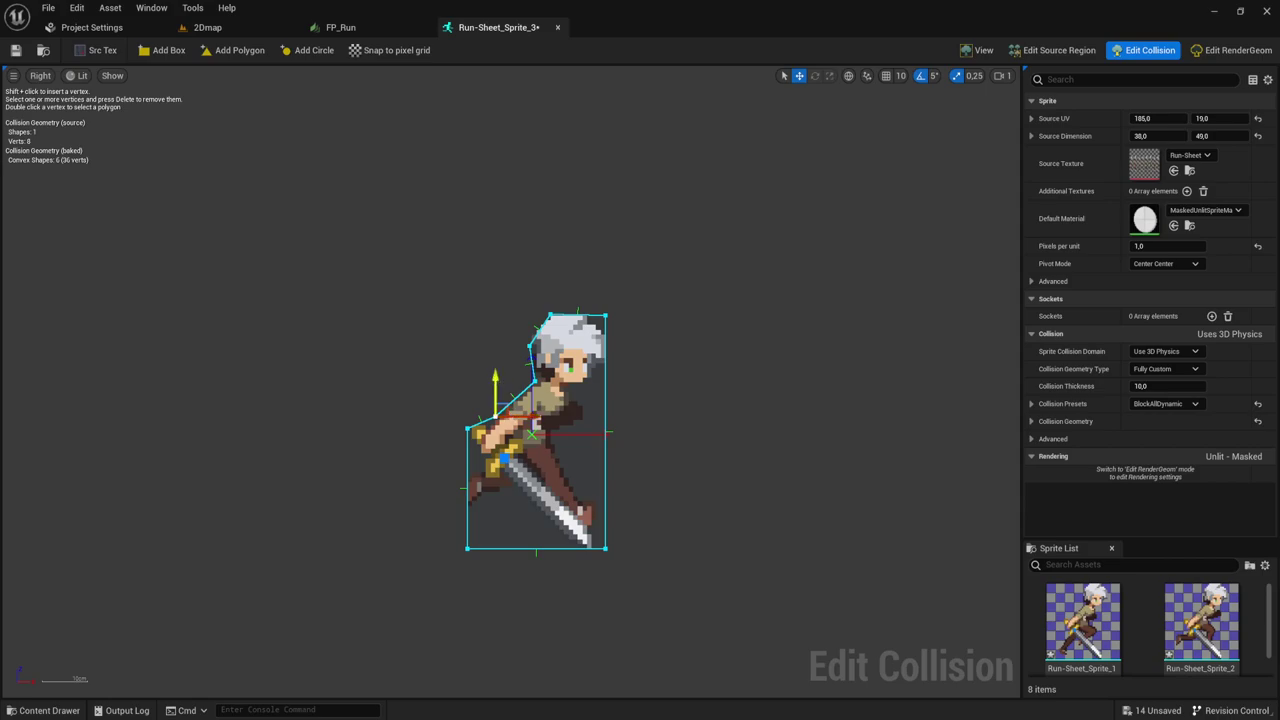
{"action": "left_click_drag", "start_coordinate": [494, 378], "coordinate": [494, 386]}
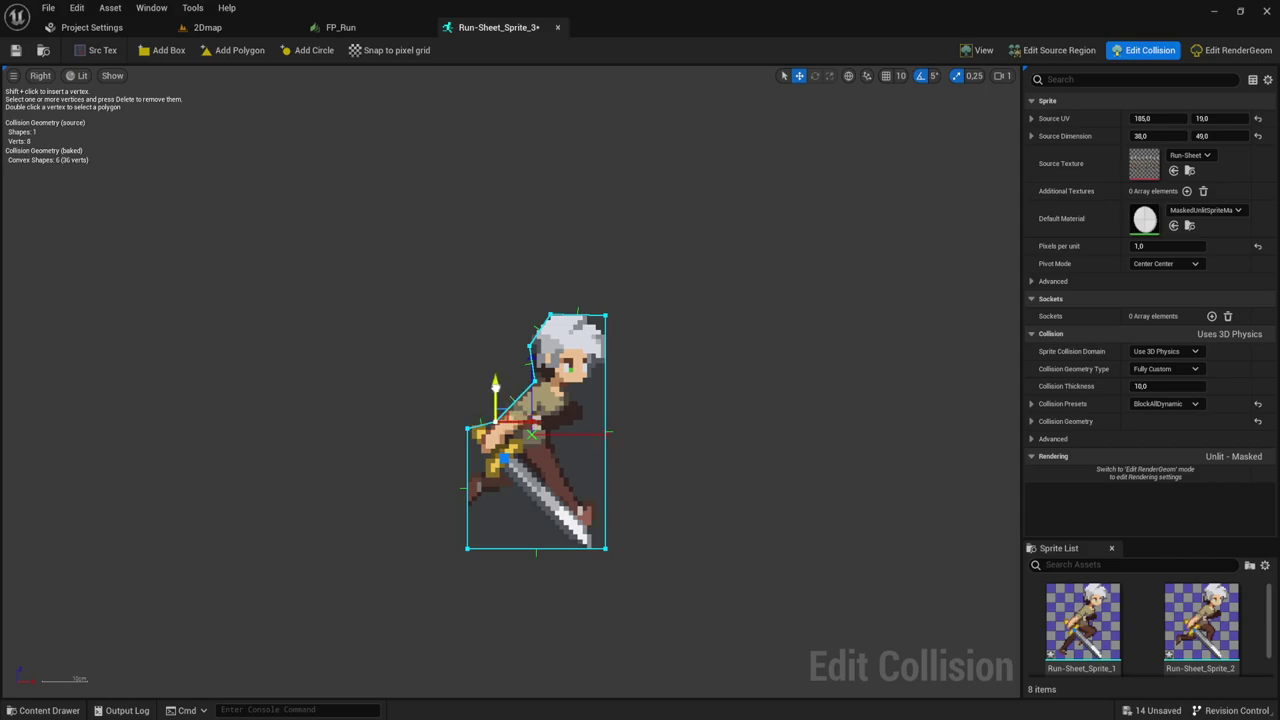
{"action": "left_click", "coordinate": [469, 429]}
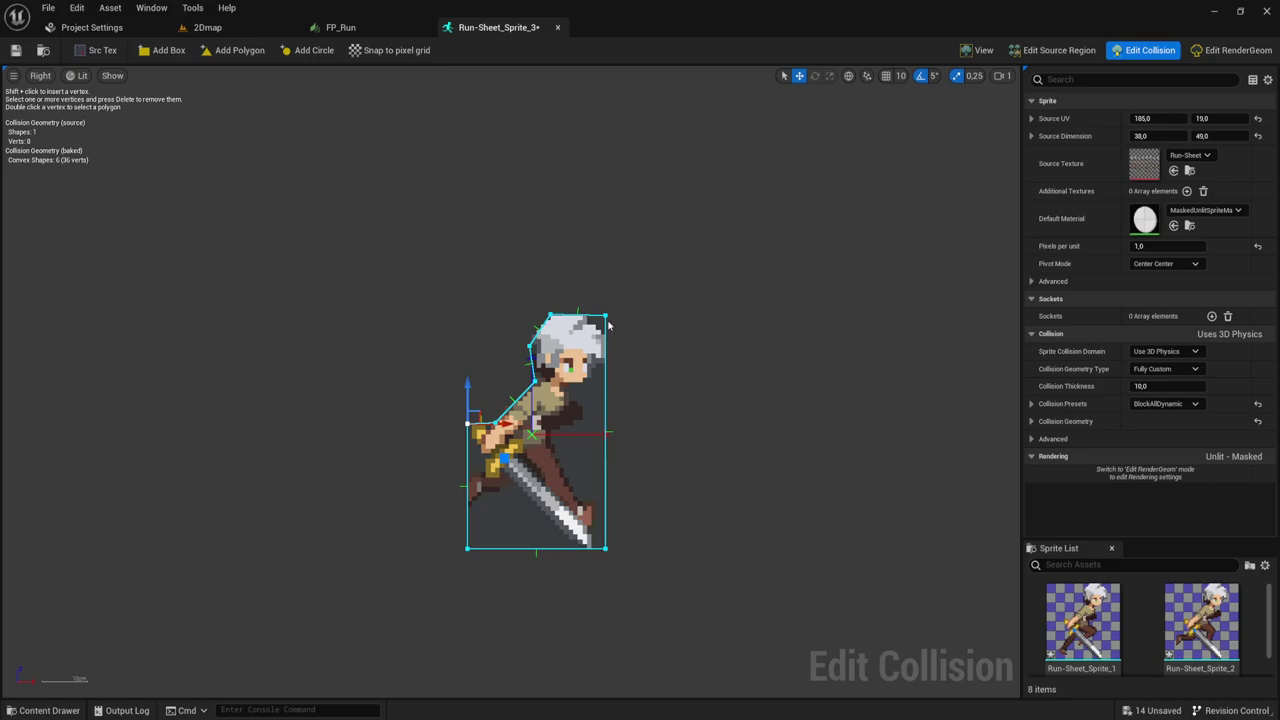
Add right-edge vertices and pull them in to hug the character's back and trailing leg
{"action": "left_click", "coordinate": [605, 351], "text": "shift"}
{"action": "left_click", "coordinate": [605, 388], "text": "shift"}
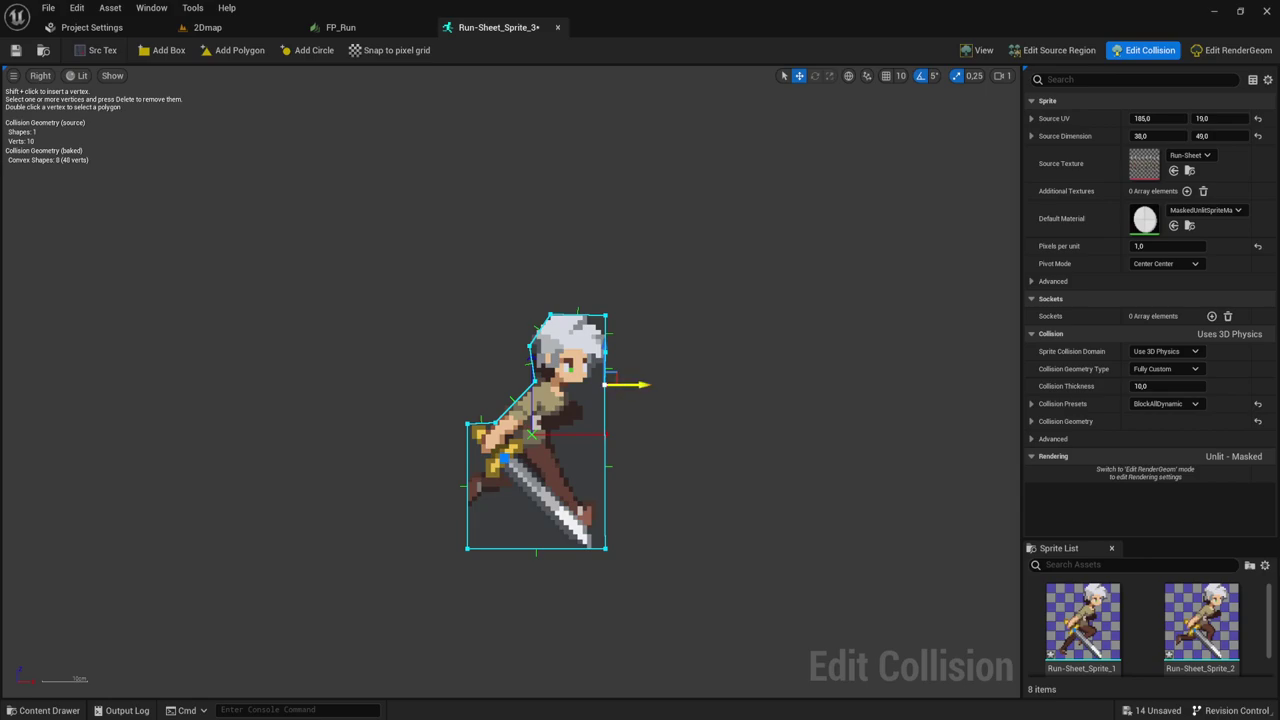
{"action": "left_click_drag", "start_coordinate": [625, 384], "coordinate": [610, 384]}
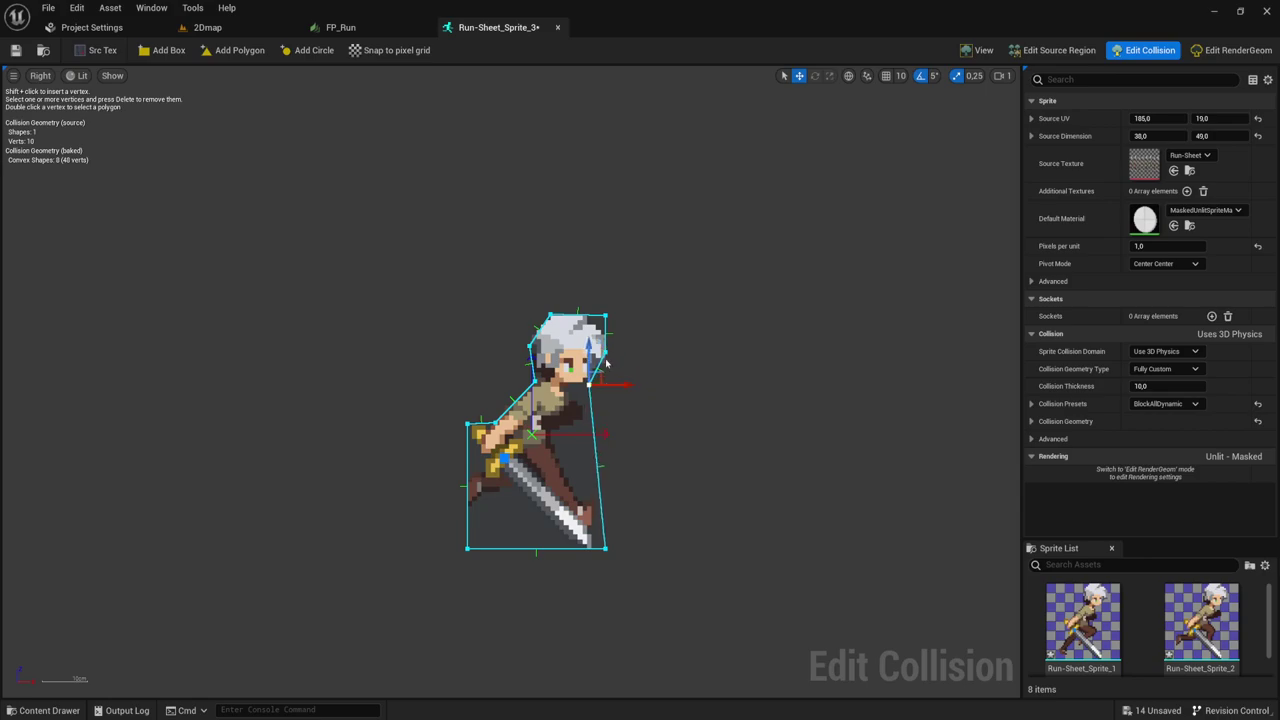
{"action": "left_click", "coordinate": [595, 445], "text": "shift"}
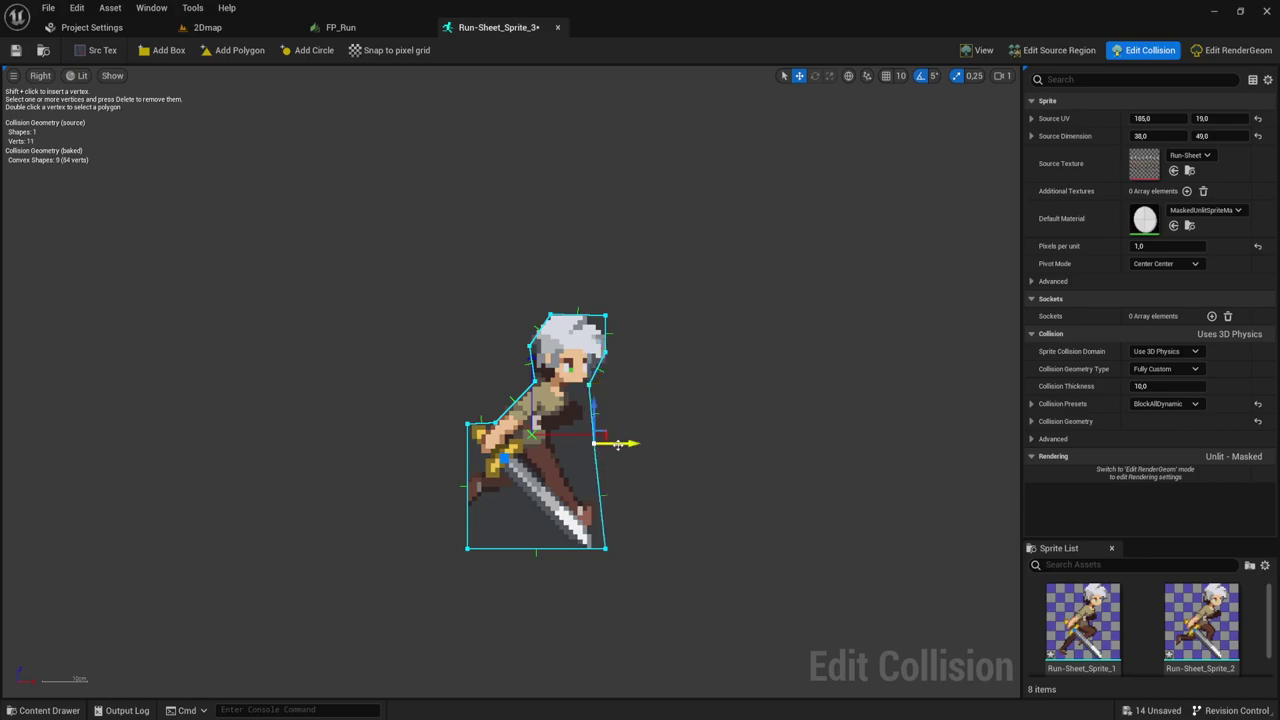
{"action": "mouse_move", "coordinate": [620, 443]}
{"action": "left_mouse_down"}
{"action": "mouse_move", "coordinate": [601, 442]}
{"action": "mouse_move", "coordinate": [586, 379]}
{"action": "left_mouse_up"}
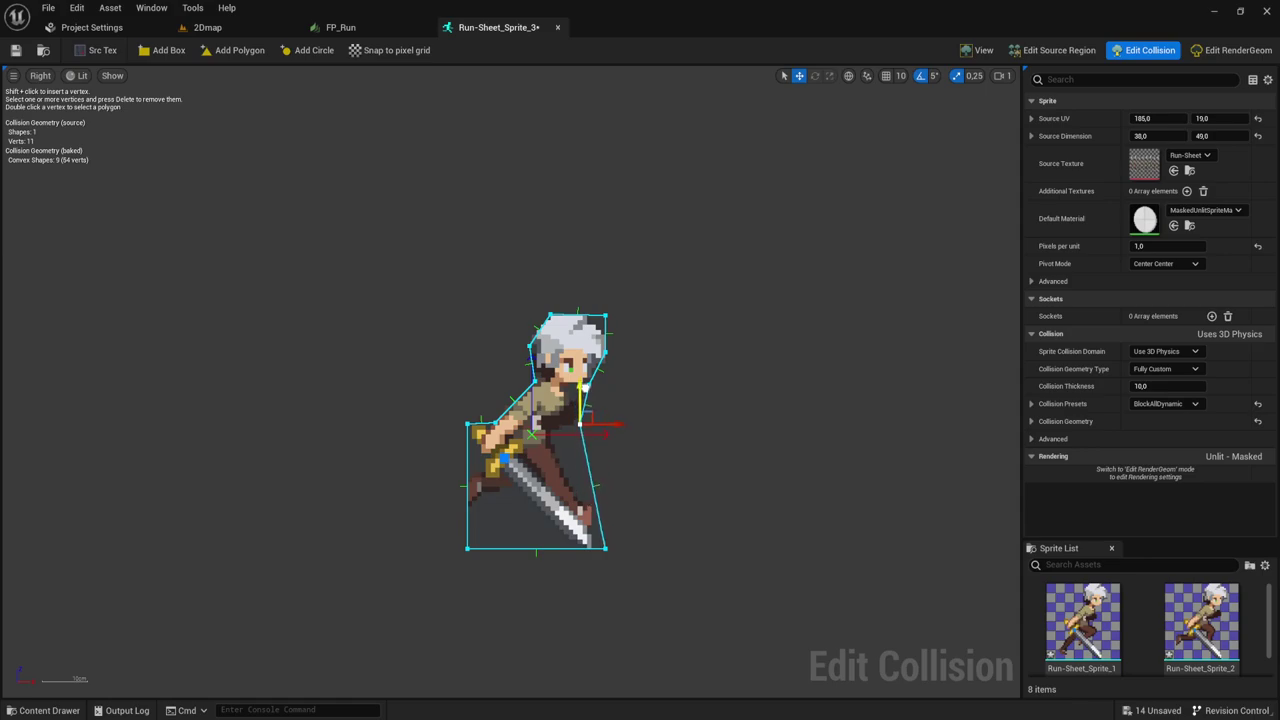
{"action": "left_click", "coordinate": [591, 474], "text": "shift"}
{"action": "left_click_drag", "start_coordinate": [612, 467], "coordinate": [583, 460]}
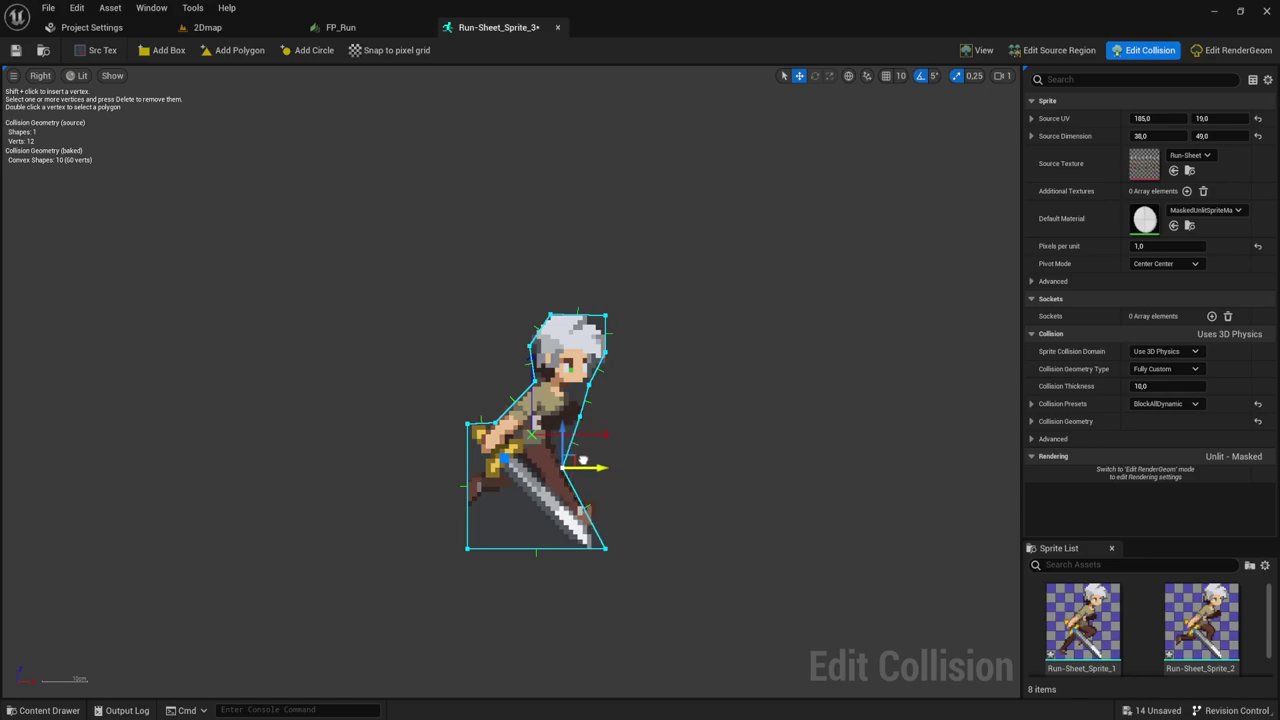
{"action": "left_click", "coordinate": [592, 527], "text": "shift"}
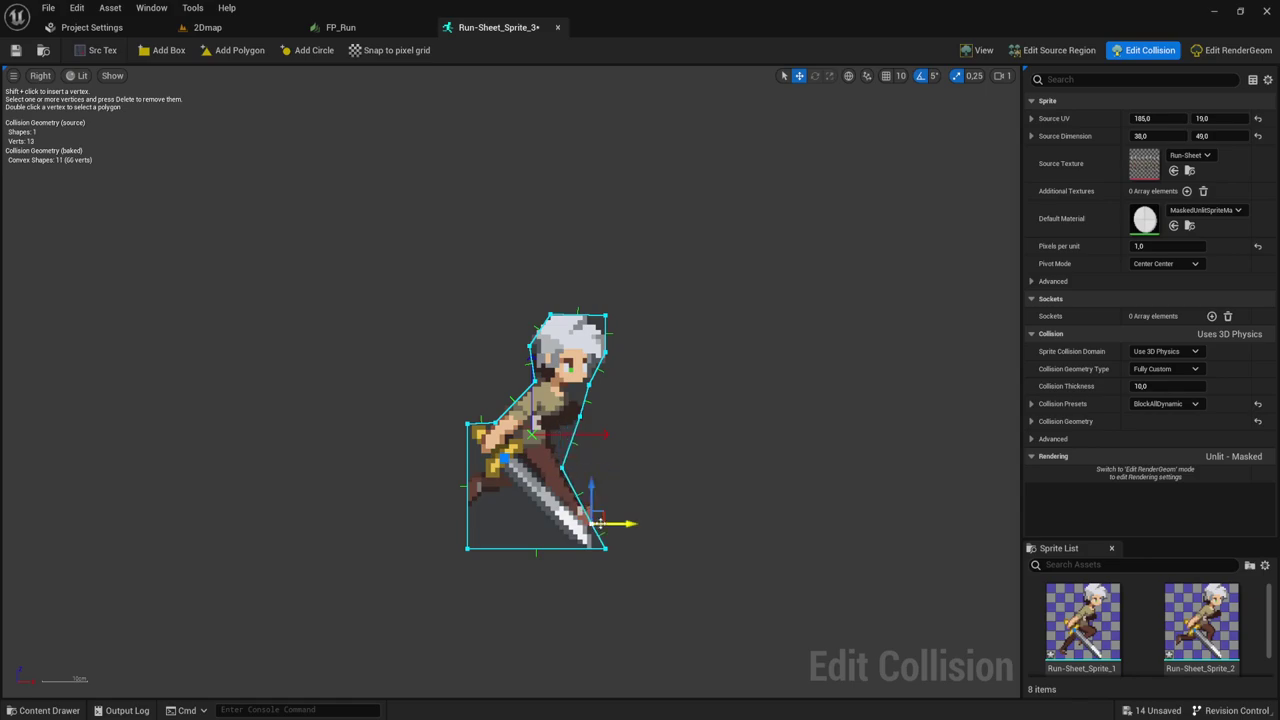
{"action": "left_click_drag", "start_coordinate": [602, 517], "coordinate": [600, 498]}
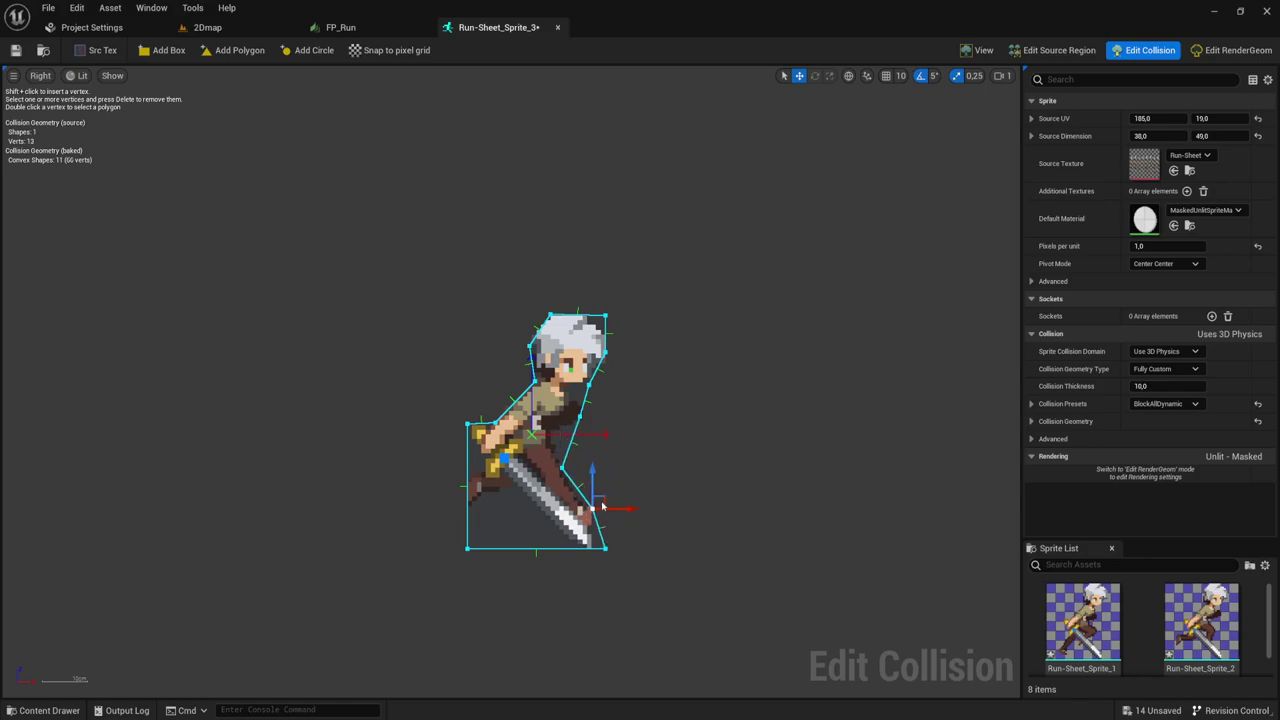
{"action": "left_click", "coordinate": [675, 451]}
Reshape Run-Sheet_Sprite_3's render geometry box, raising its top edge to include the head
{"action": "left_click", "coordinate": [1222, 53]}
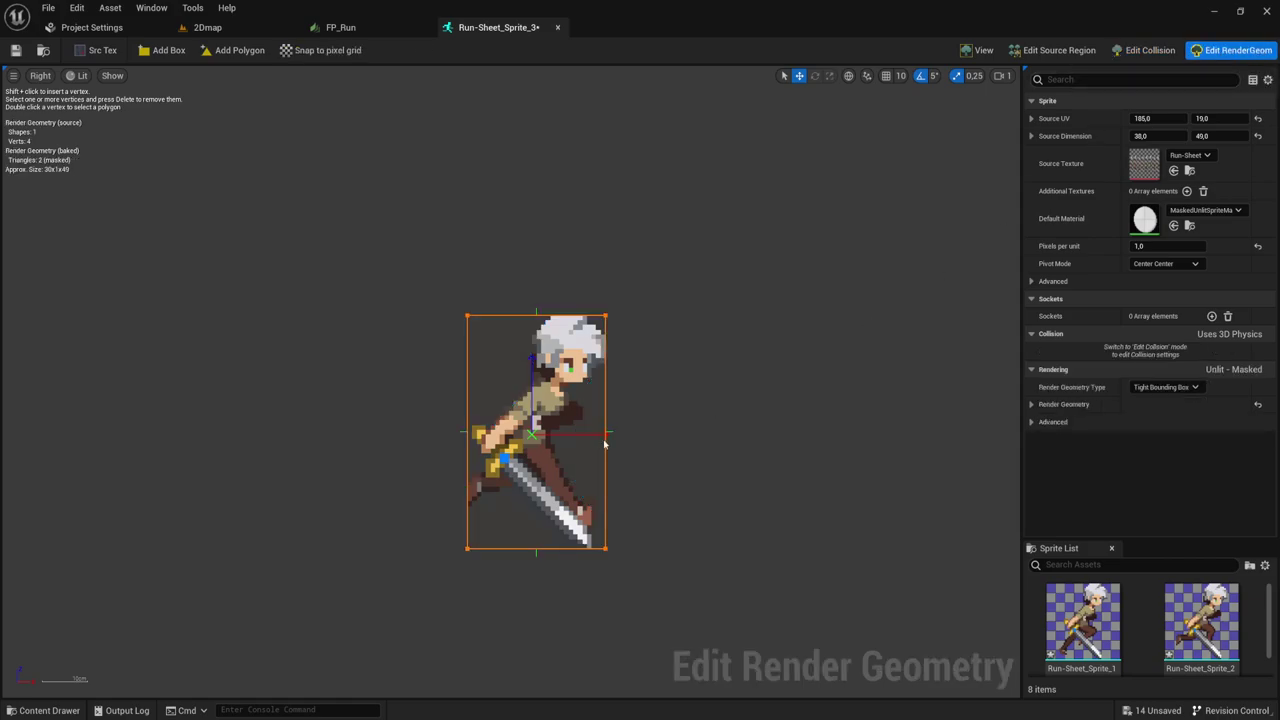
{"action": "mouse_move", "coordinate": [418, 266]}
{"action": "left_mouse_down"}
{"action": "mouse_move", "coordinate": [688, 346]}
{"action": "mouse_move", "coordinate": [608, 326]}
{"action": "left_mouse_up"}
{"action": "left_click_drag", "start_coordinate": [536, 284], "coordinate": [523, 351]}
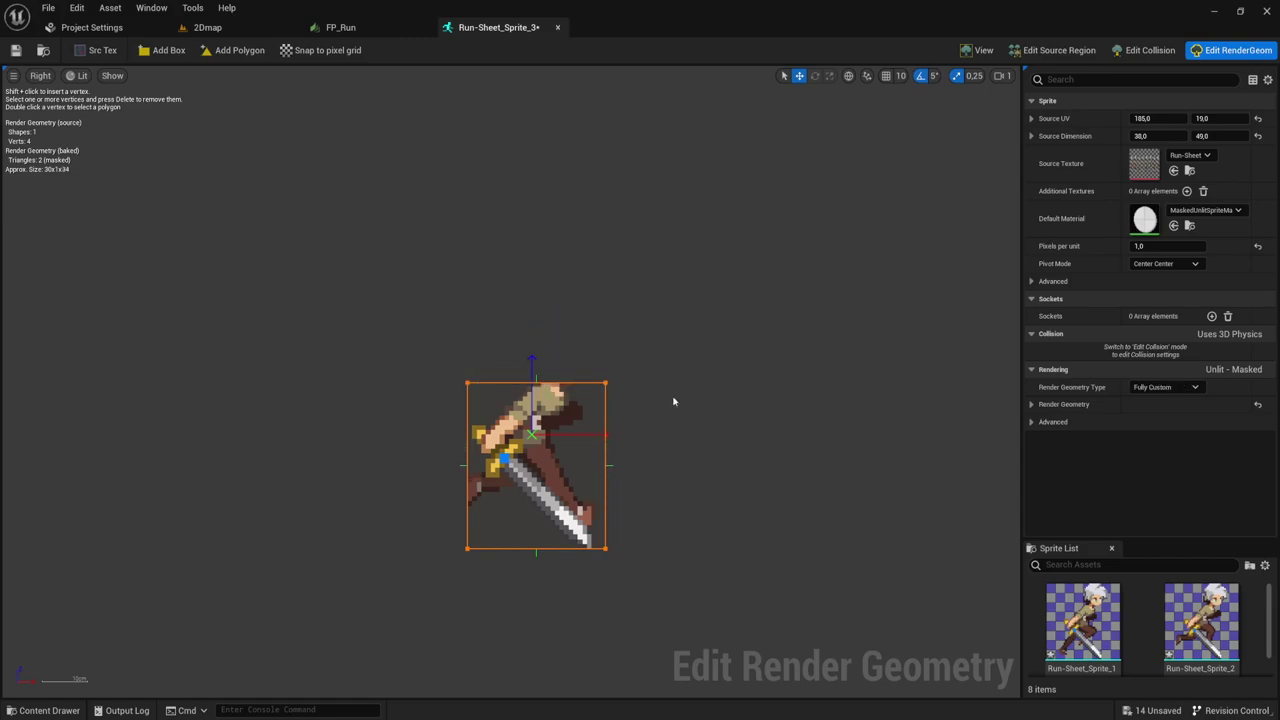
{"action": "left_click", "coordinate": [978, 50]}
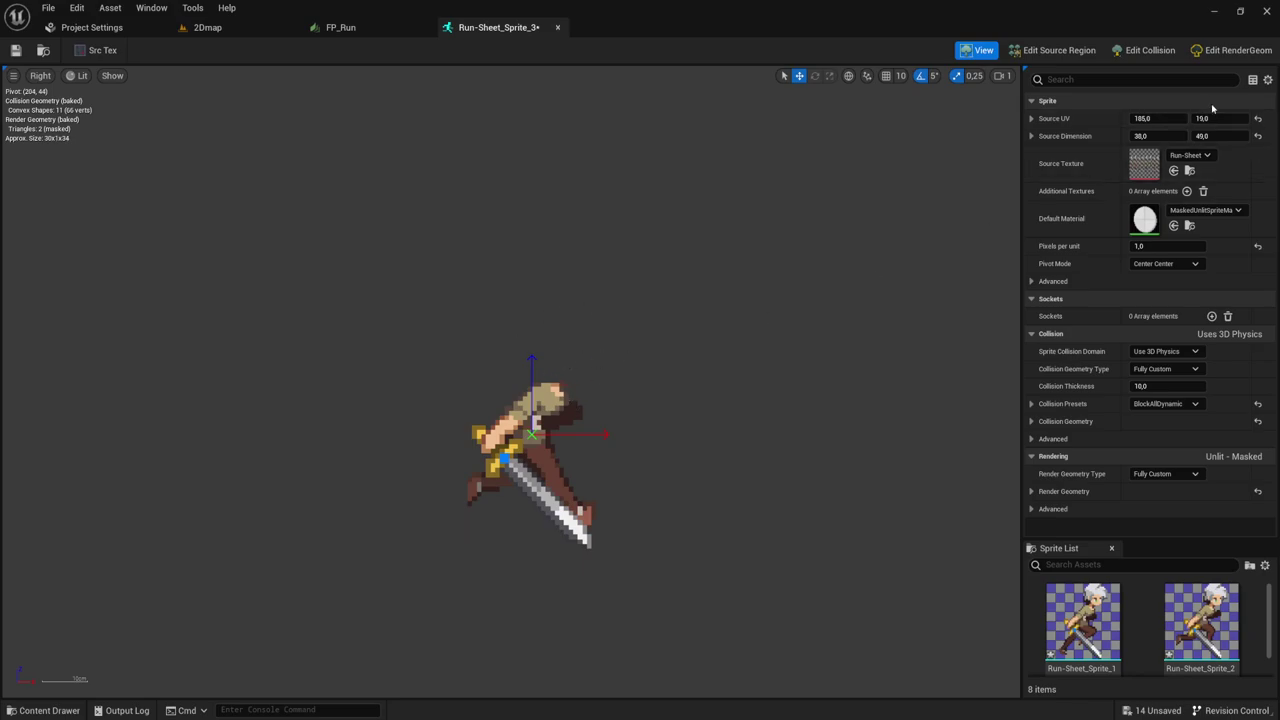
{"action": "left_click", "coordinate": [1230, 50]}
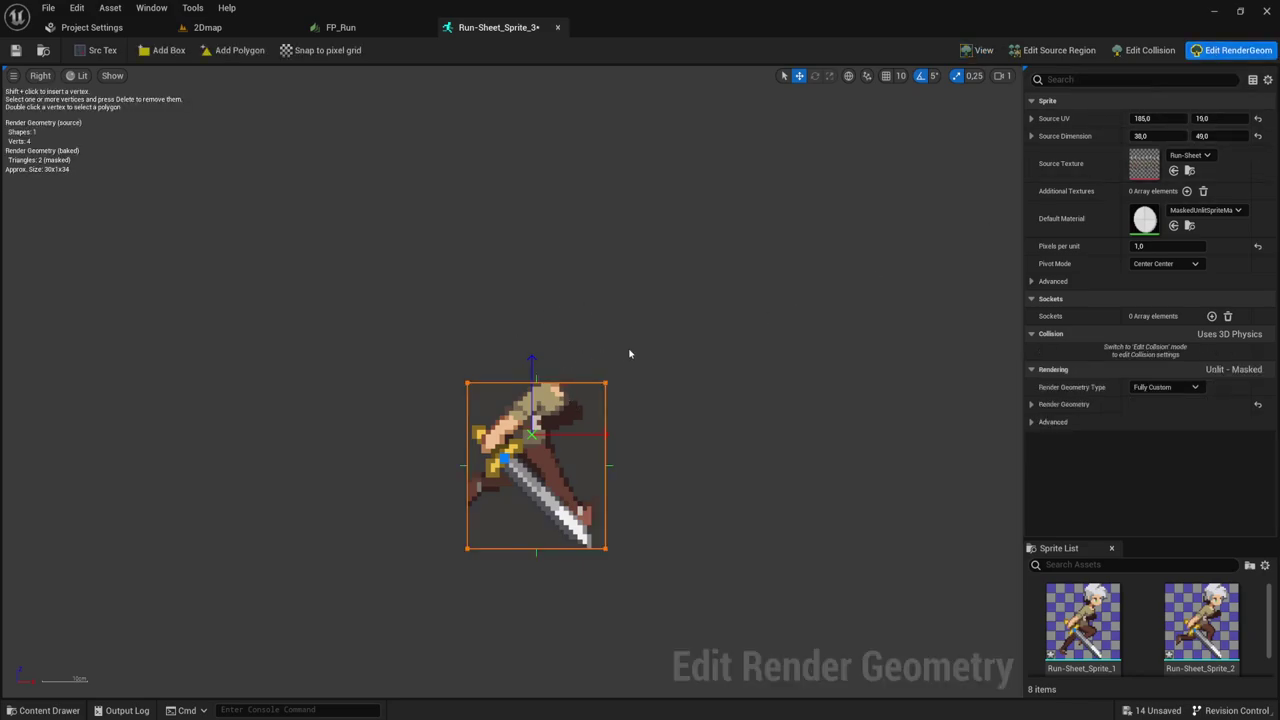
{"action": "left_click", "coordinate": [543, 383]}
{"action": "left_click_drag", "start_coordinate": [534, 352], "coordinate": [540, 280]}
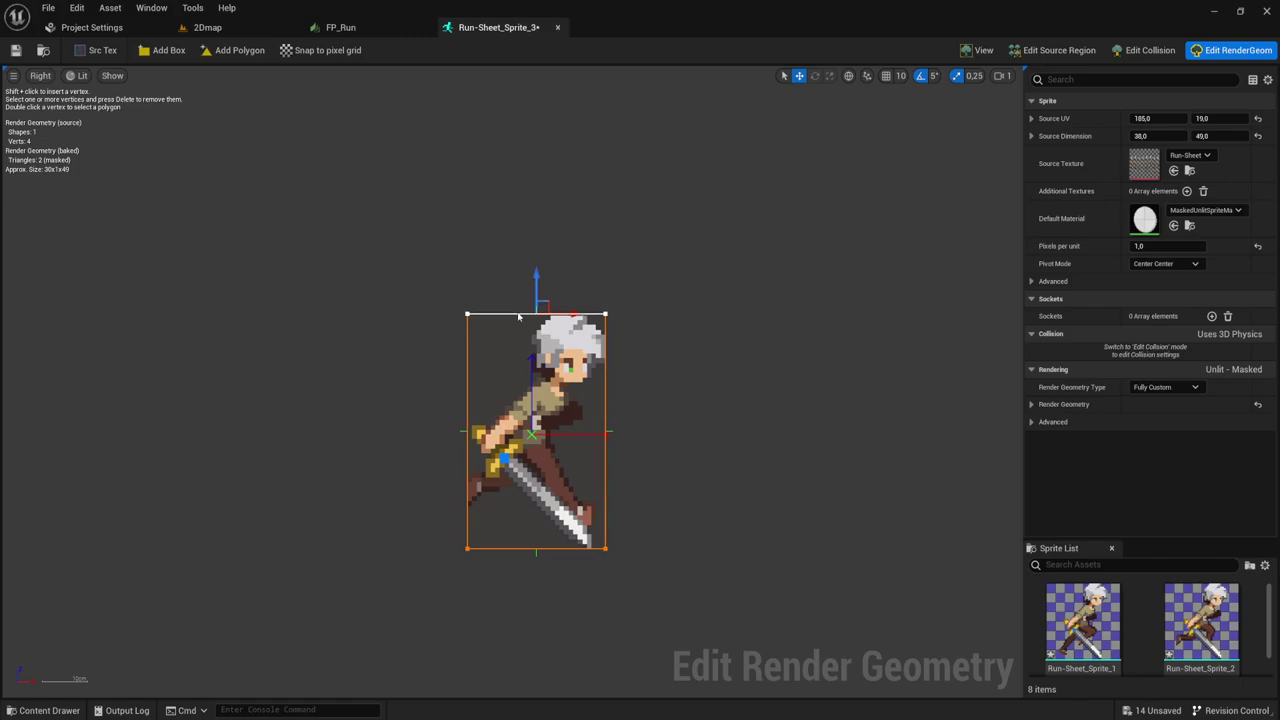
Try an extra top-edge vertex, undo it to keep a 4-vertex box, and save the sprite
{"action": "left_click", "coordinate": [521, 314], "text": "shift"}
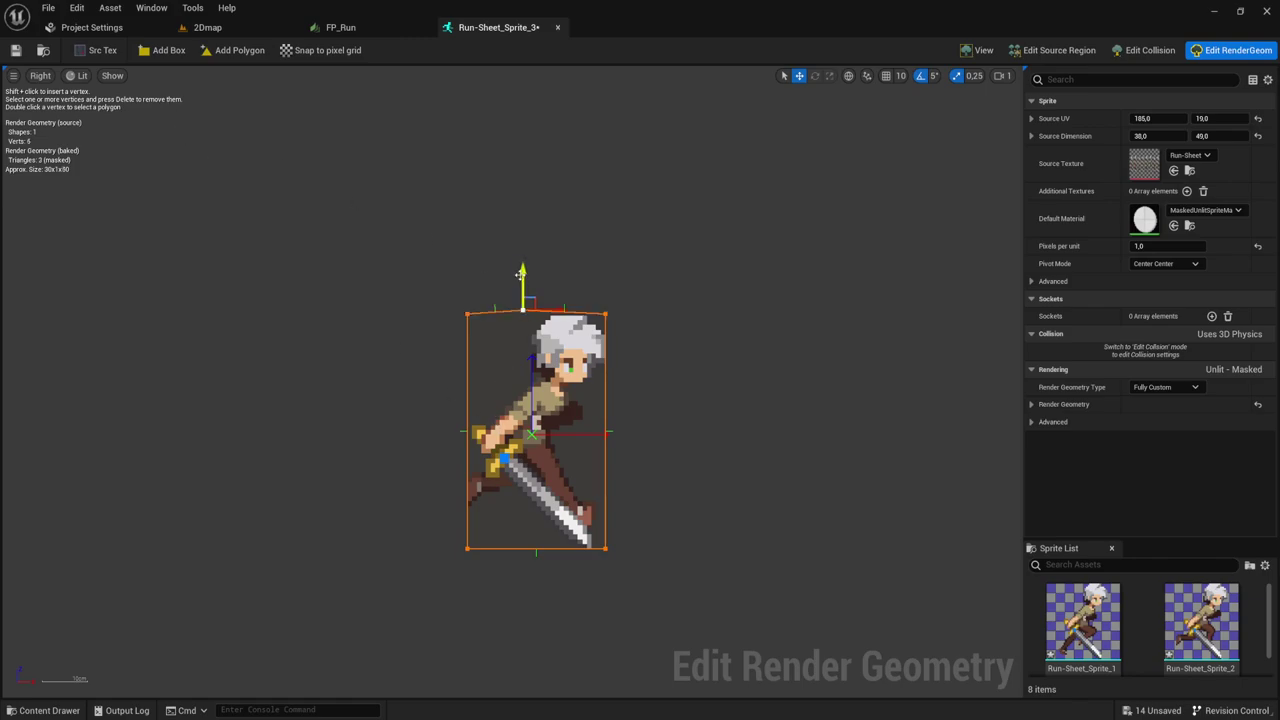
{"action": "mouse_move", "coordinate": [521, 283]}
{"action": "left_mouse_down"}
{"action": "mouse_move", "coordinate": [521, 295]}
{"action": "mouse_move", "coordinate": [528, 281]}
{"action": "left_mouse_up"}
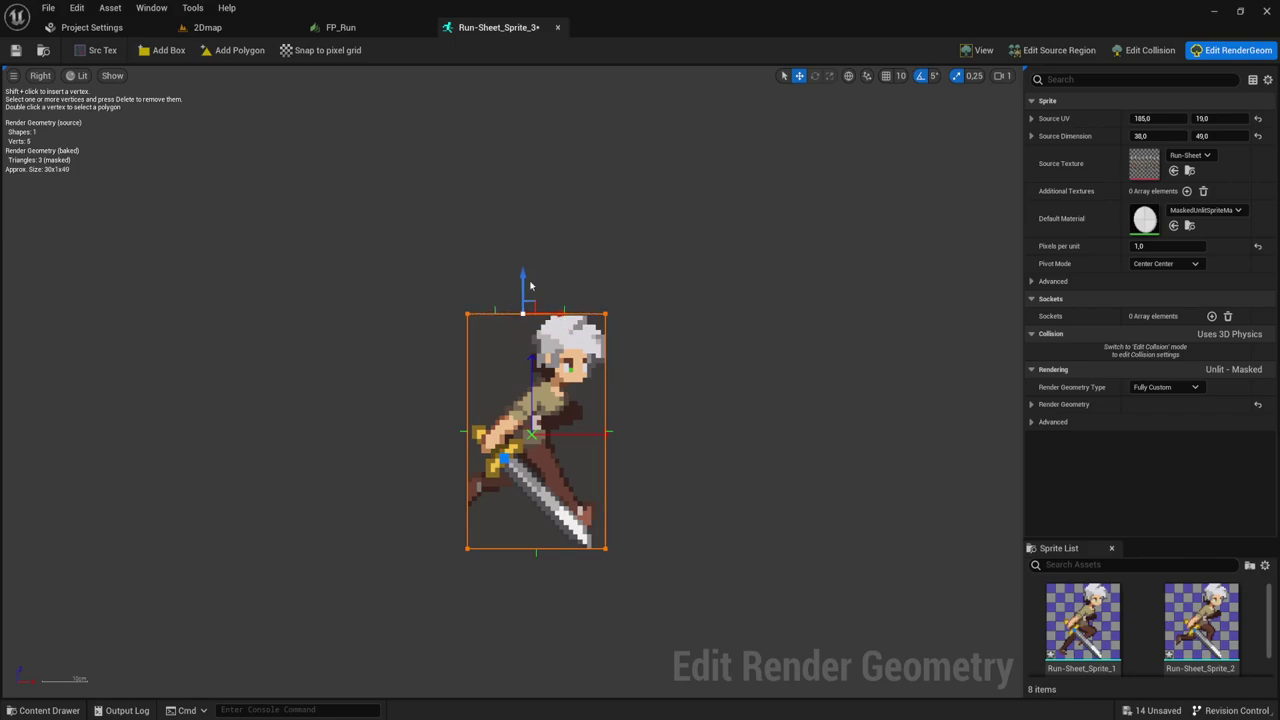
{"action": "key", "text": "ctrl+z"}
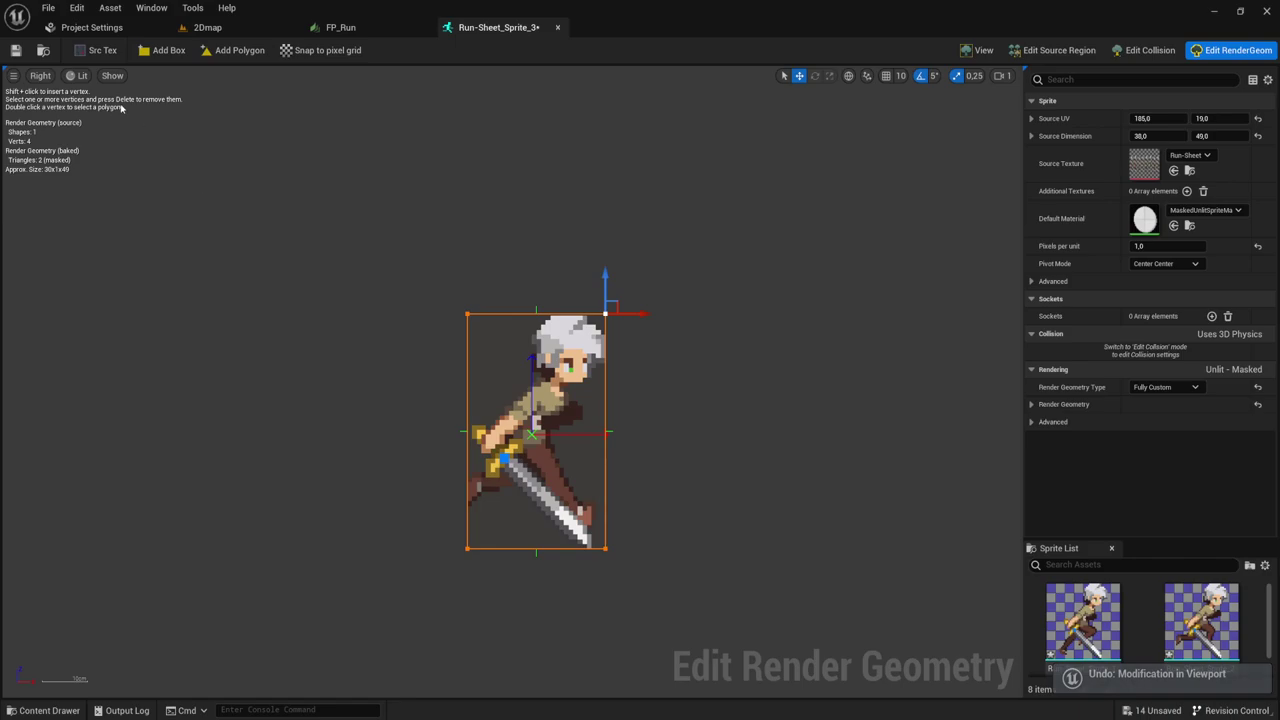
{"action": "left_click", "coordinate": [15, 50]}
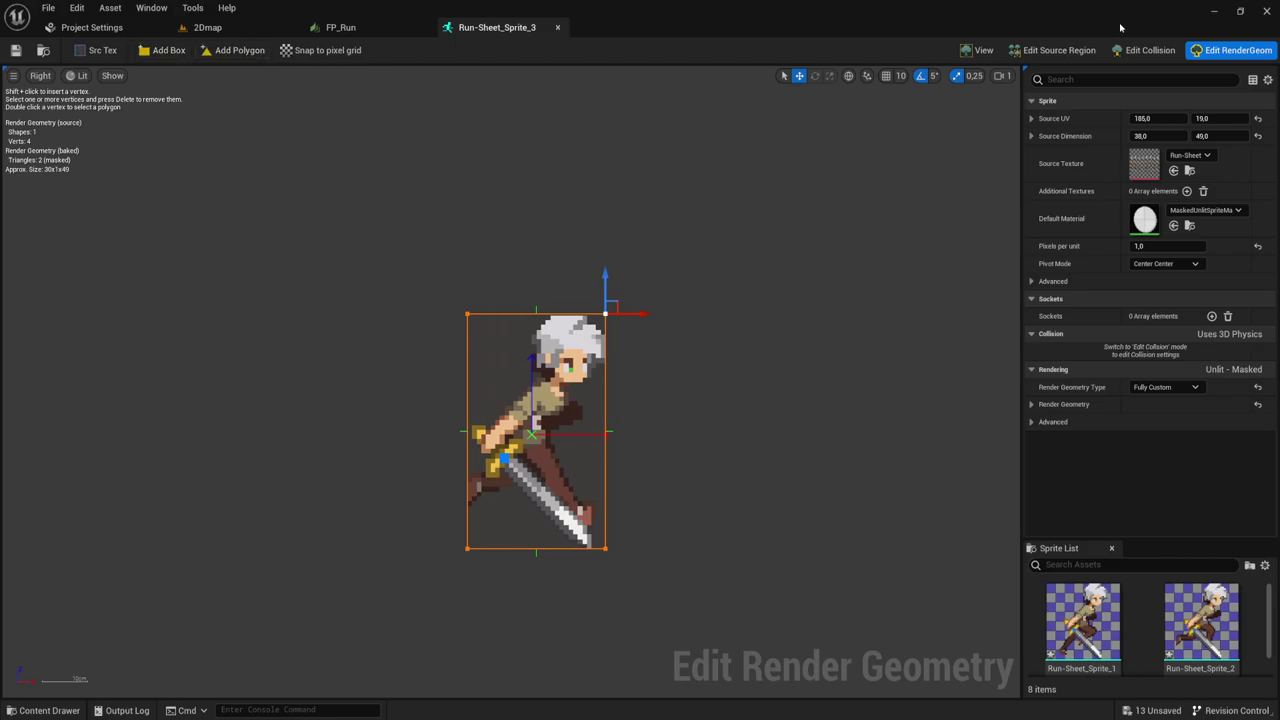
Add a box collision shape, move and delete two of its corners, then undo the deletions
{"action": "left_click", "coordinate": [1058, 50]}
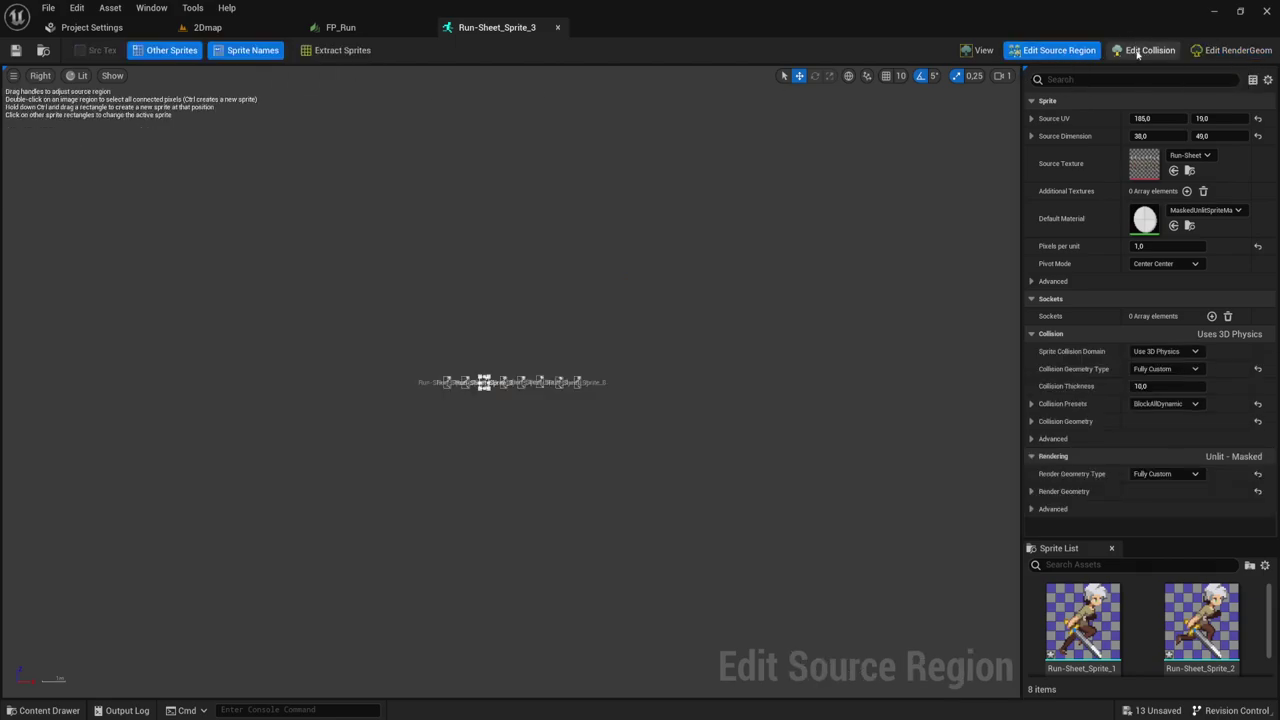
{"action": "left_click", "coordinate": [1143, 50]}
{"action": "scroll", "coordinate": [457, 371], "scroll_direction": "up", "scroll_amount": 1}
{"action": "scroll", "coordinate": [559, 381], "scroll_direction": "up", "scroll_amount": 4}
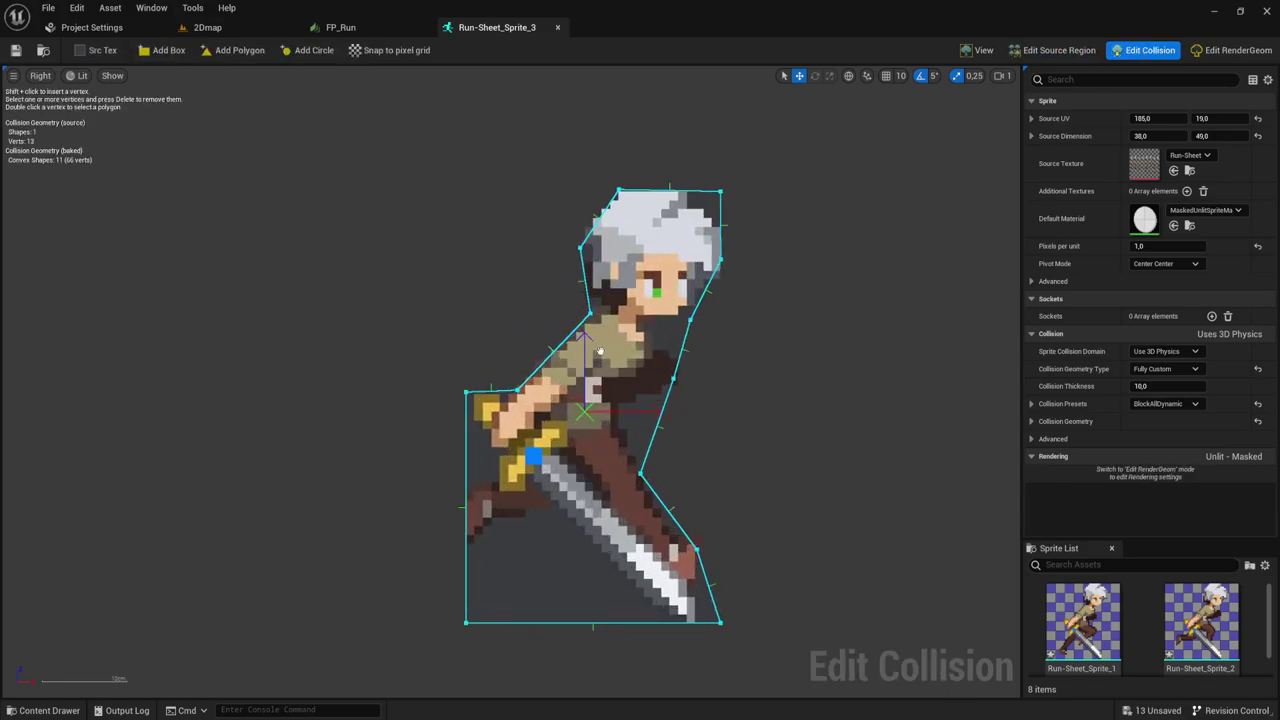
{"action": "left_click", "coordinate": [175, 52]}
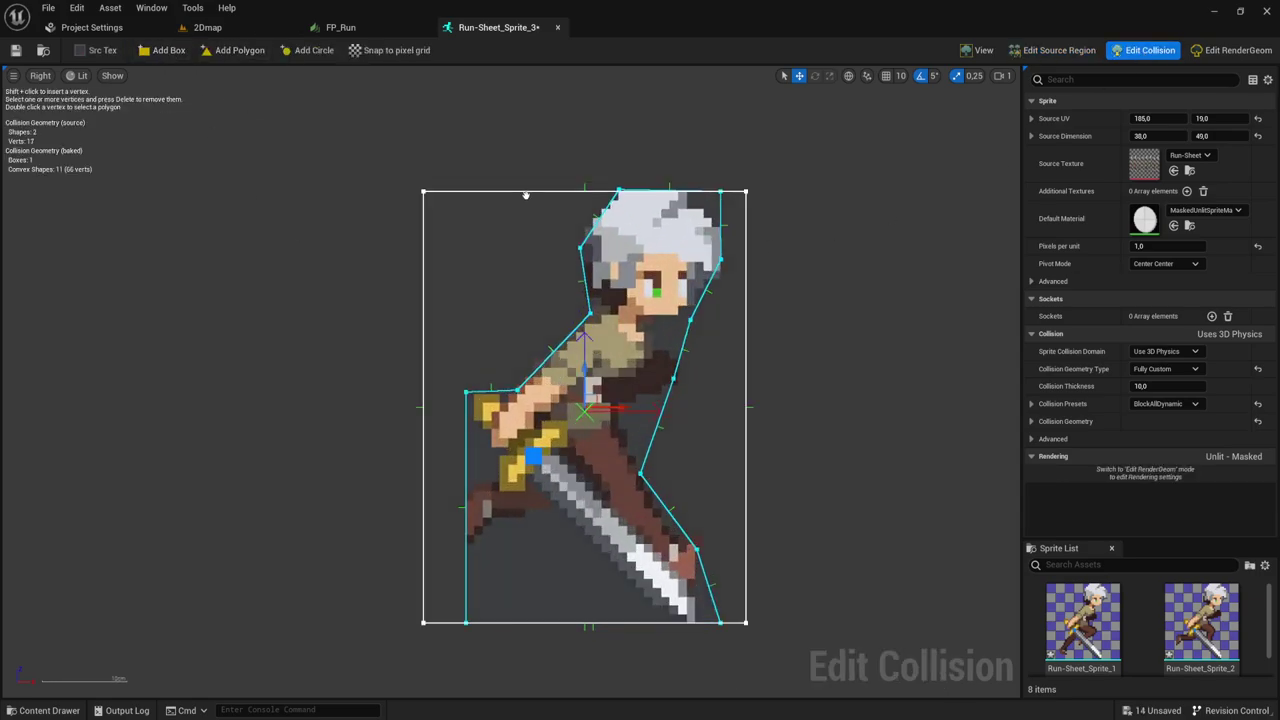
{"action": "left_click", "coordinate": [426, 191]}
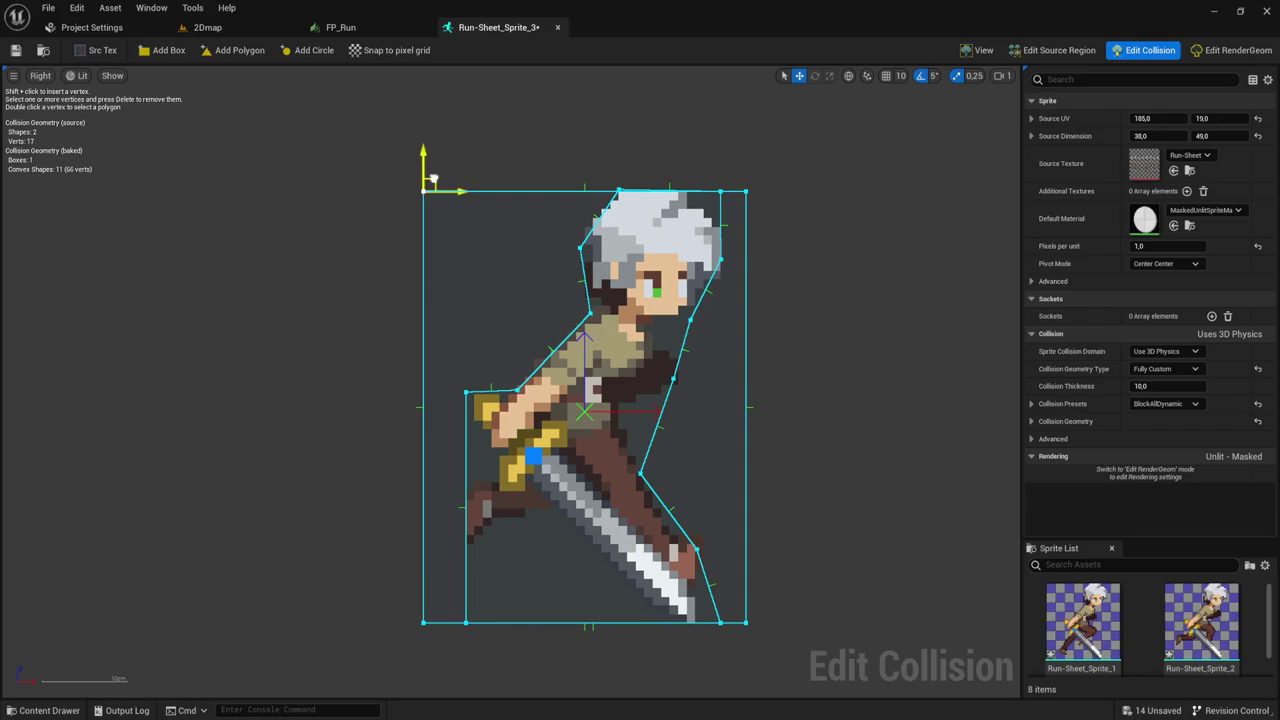
{"action": "mouse_move", "coordinate": [430, 177]}
{"action": "left_mouse_down"}
{"action": "mouse_move", "coordinate": [731, 333]}
{"action": "mouse_move", "coordinate": [707, 325]}
{"action": "left_mouse_up"}
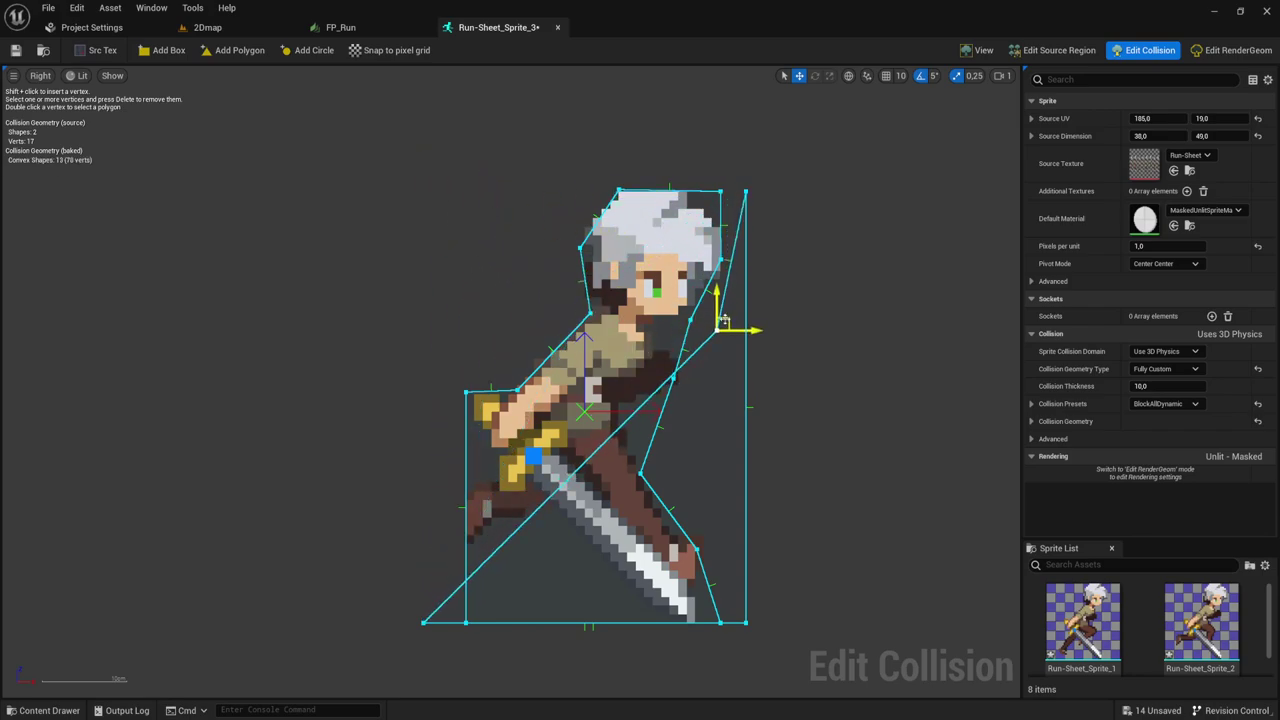
{"action": "key", "text": "Delete"}
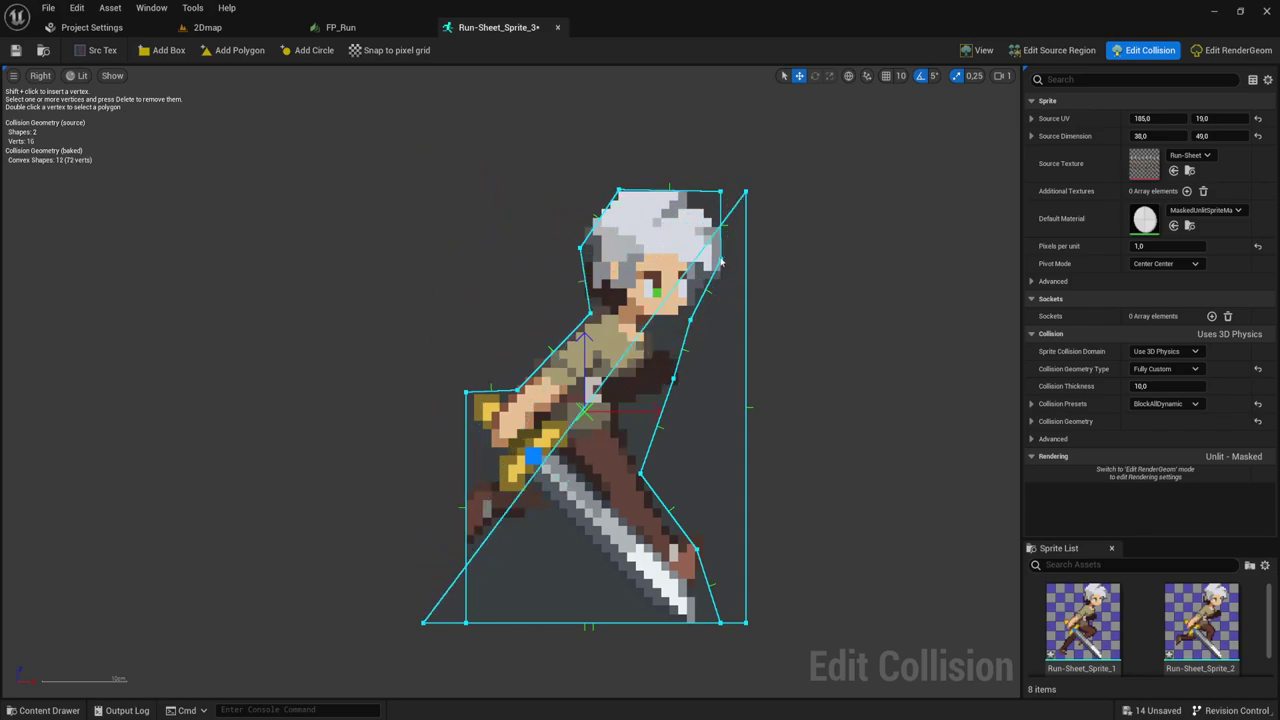
{"action": "left_click", "coordinate": [745, 190]}
{"action": "key", "text": "Delete"}
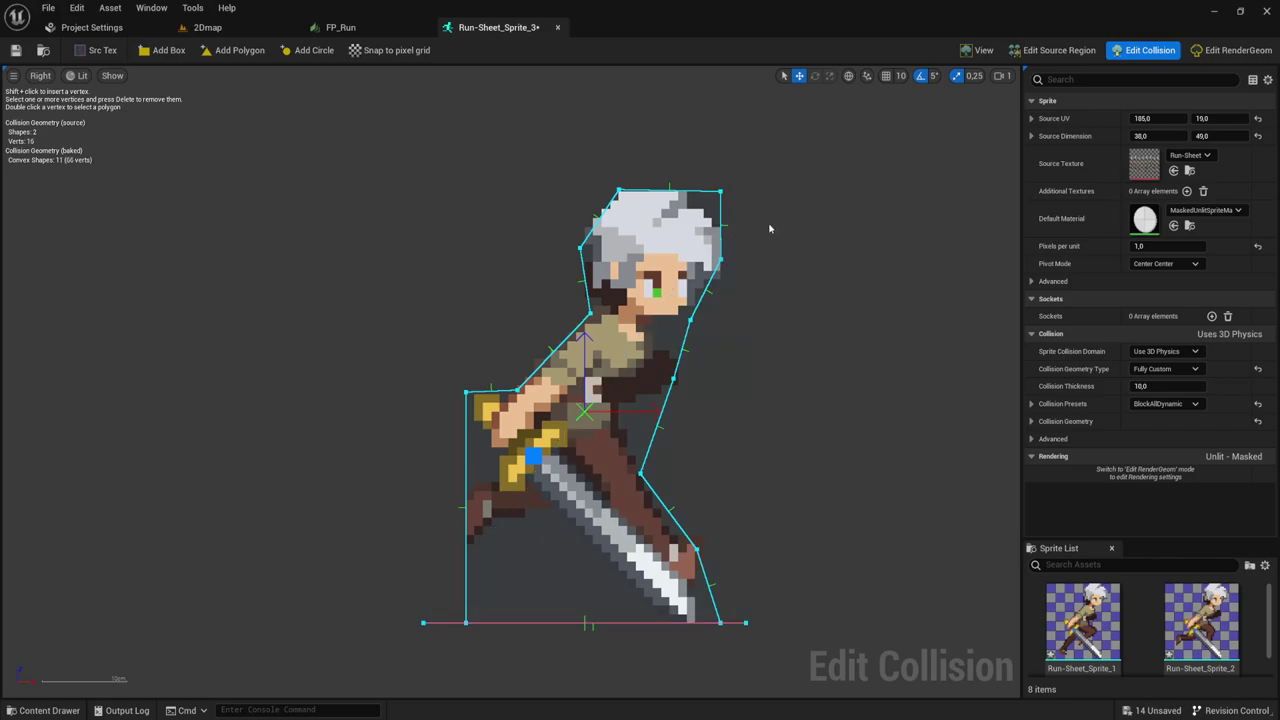
{"action": "key", "text": "ctrl+z"}
{"action": "key", "text": "ctrl+z"}
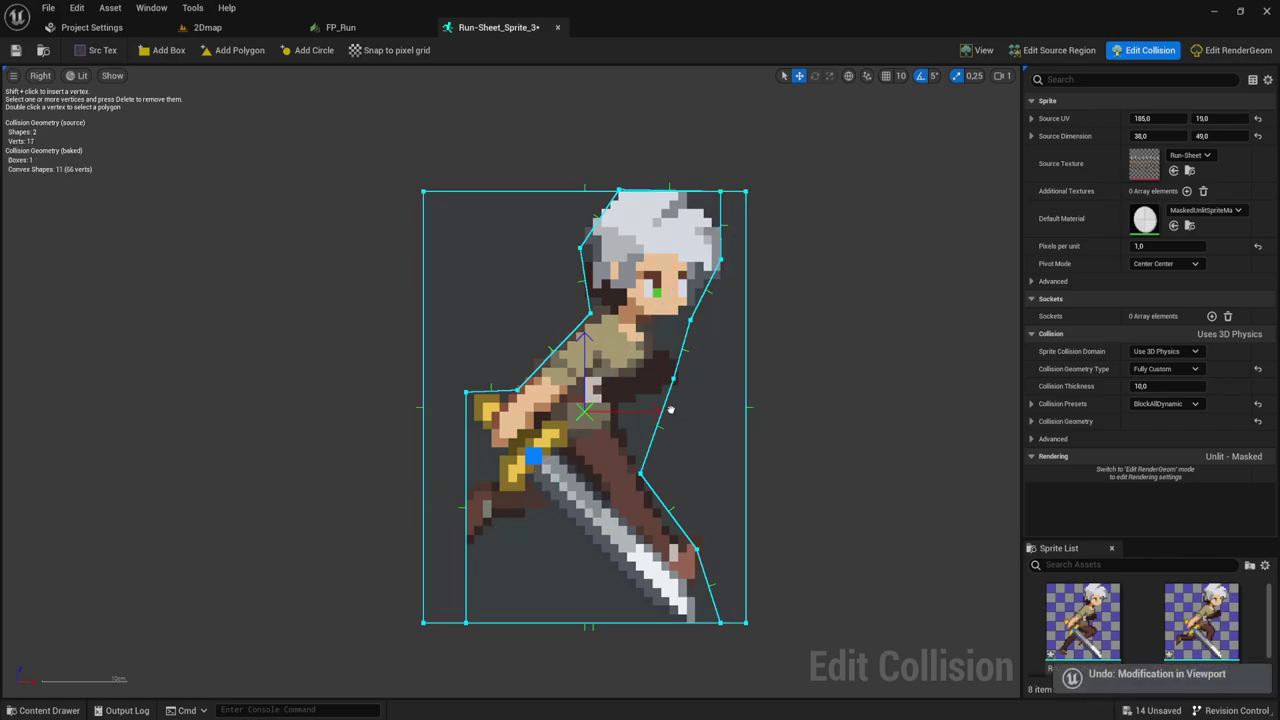
{"action": "key", "text": "ctrl+z"}
Add another collision box, shrink it to a thin strip, delete it, and save the sprite
{"action": "scroll", "coordinate": [705, 305], "scroll_direction": "down", "scroll_amount": 1}
{"action": "scroll", "coordinate": [705, 305], "scroll_direction": "down", "scroll_amount": 1}
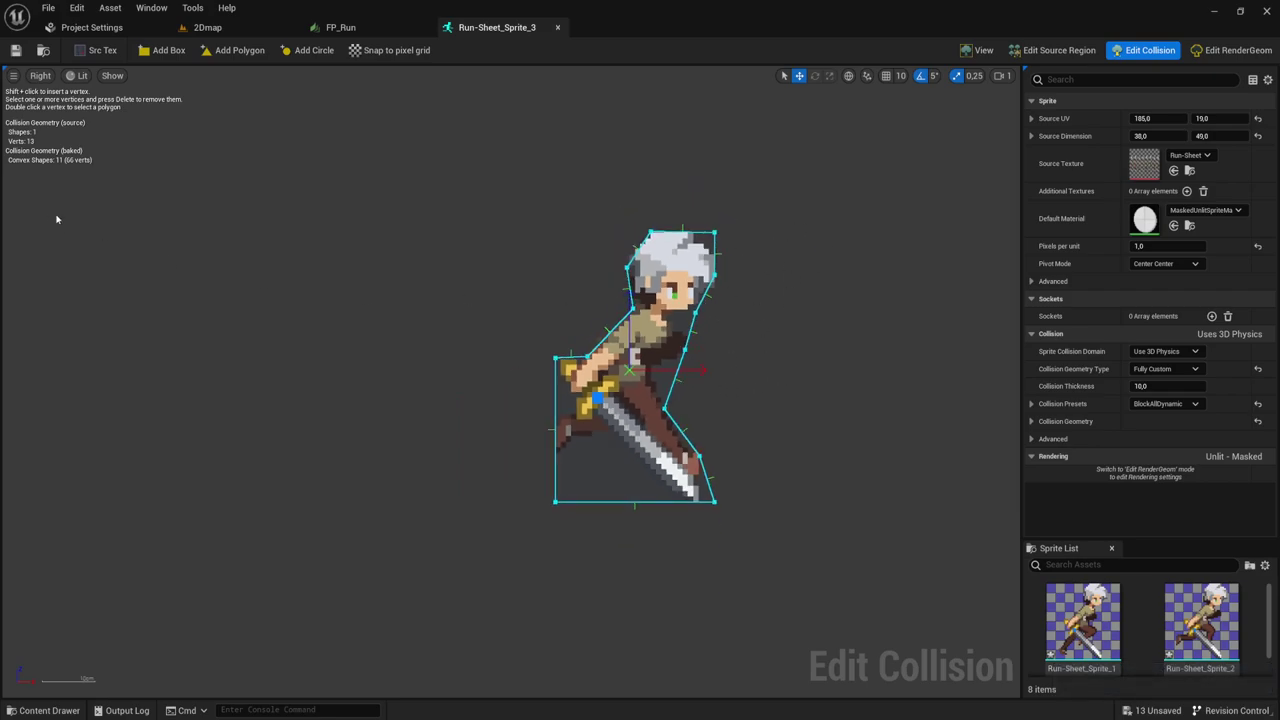
{"action": "left_click", "coordinate": [166, 50]}
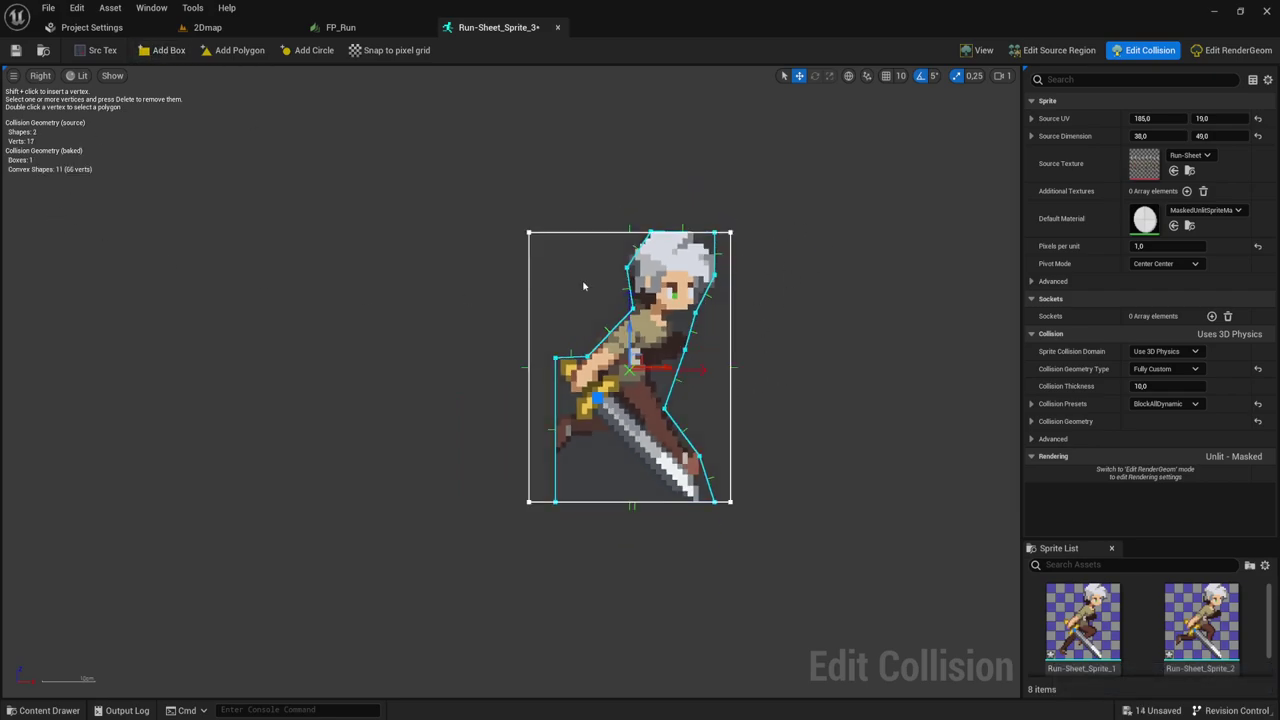
{"action": "left_click_drag", "start_coordinate": [483, 187], "coordinate": [545, 585]}
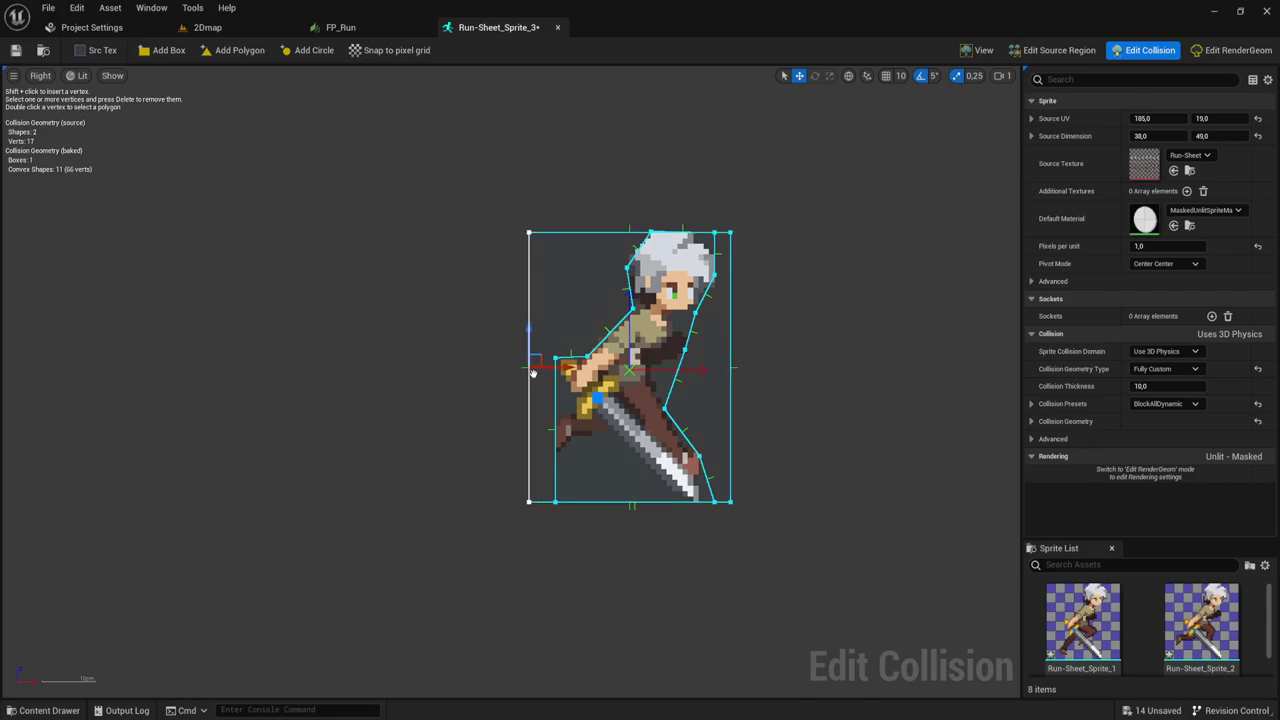
{"action": "left_click_drag", "start_coordinate": [545, 369], "coordinate": [741, 363]}
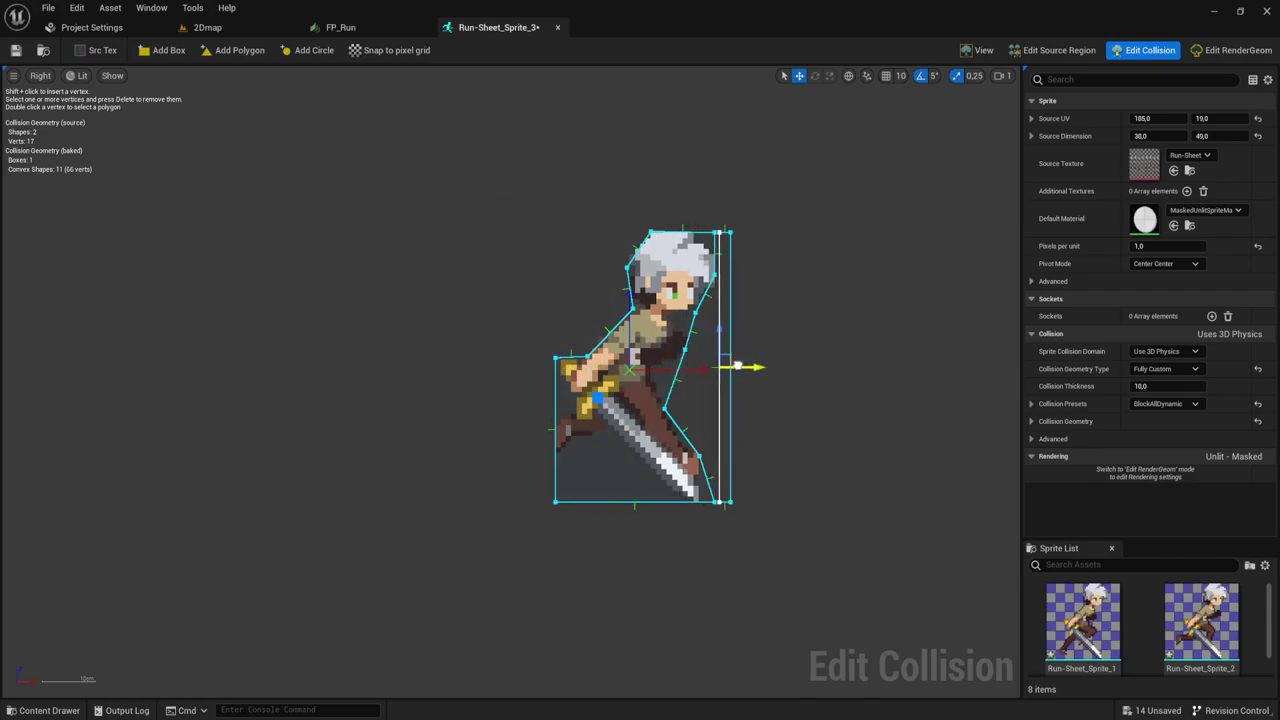
{"action": "left_click_drag", "start_coordinate": [741, 363], "coordinate": [770, 368]}
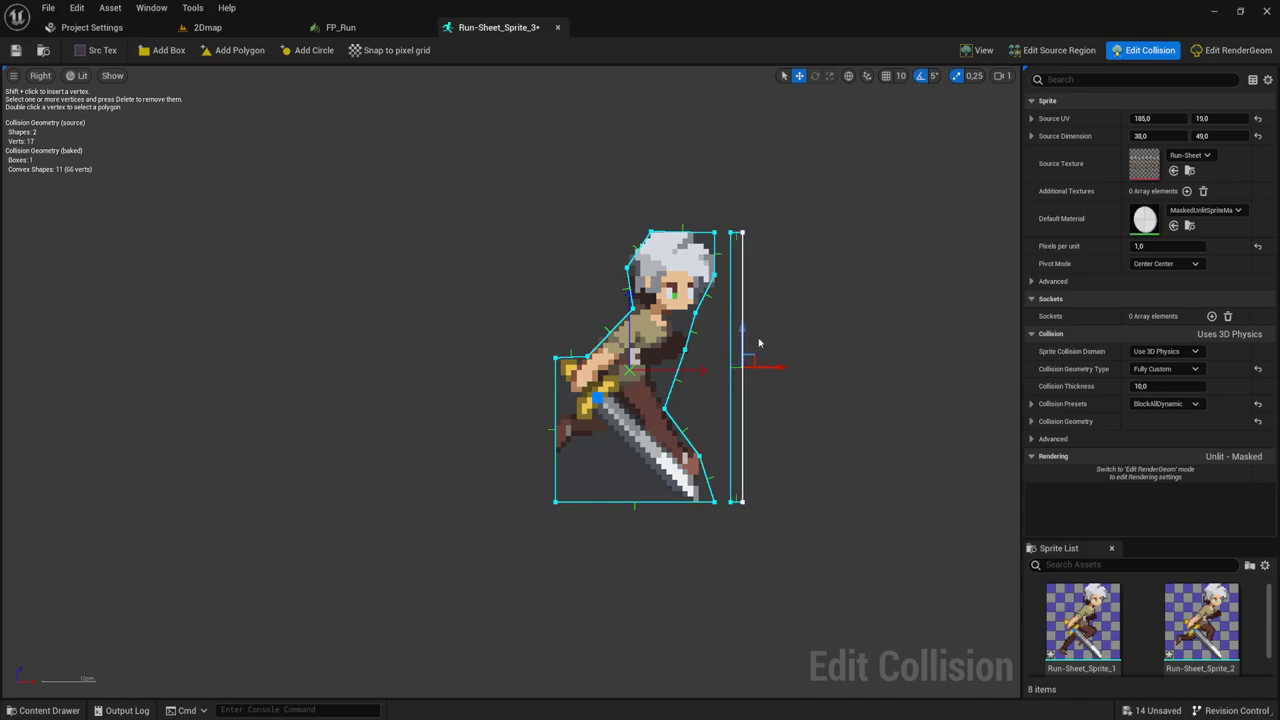
{"action": "left_click_drag", "start_coordinate": [727, 206], "coordinate": [773, 543]}
{"action": "key", "text": "Delete"}
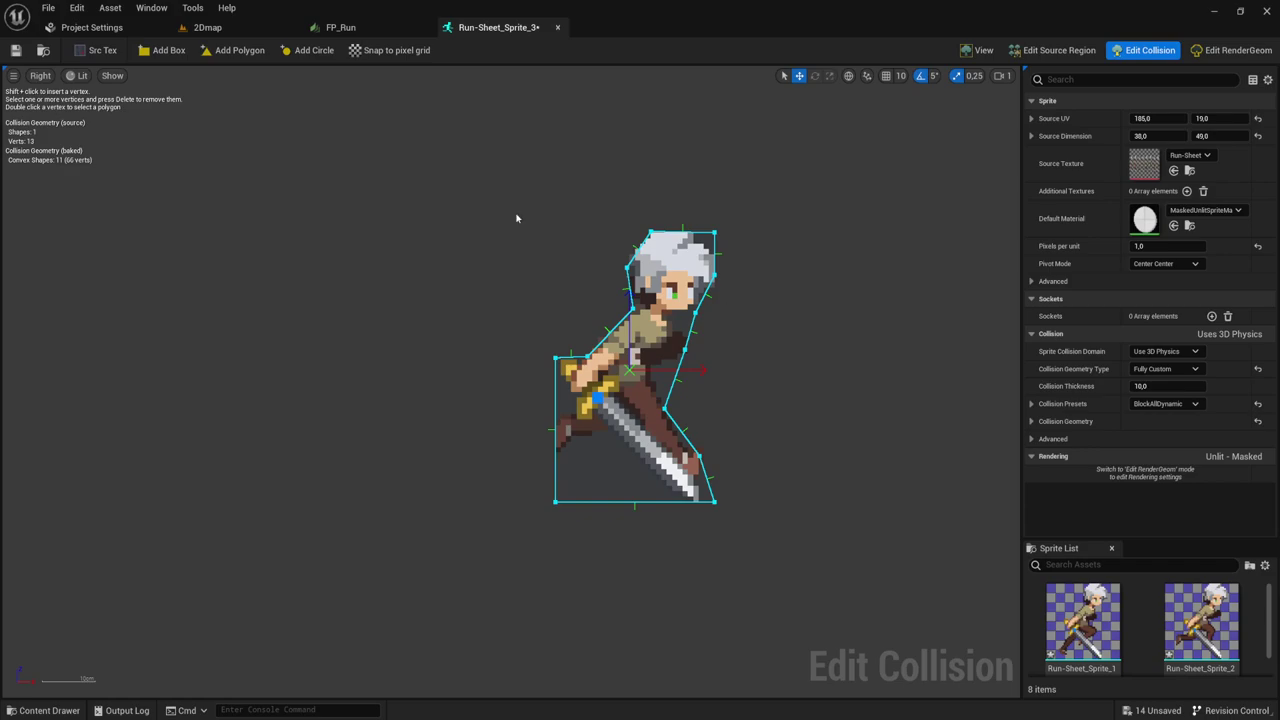
{"action": "left_click", "coordinate": [14, 52]}
Close the Run-Sheet_Sprite_3 editor and return to the 2Dmap level's Animation folder in the Content Browser
{"action": "left_click", "coordinate": [557, 27]}
{"action": "left_click", "coordinate": [243, 30]}
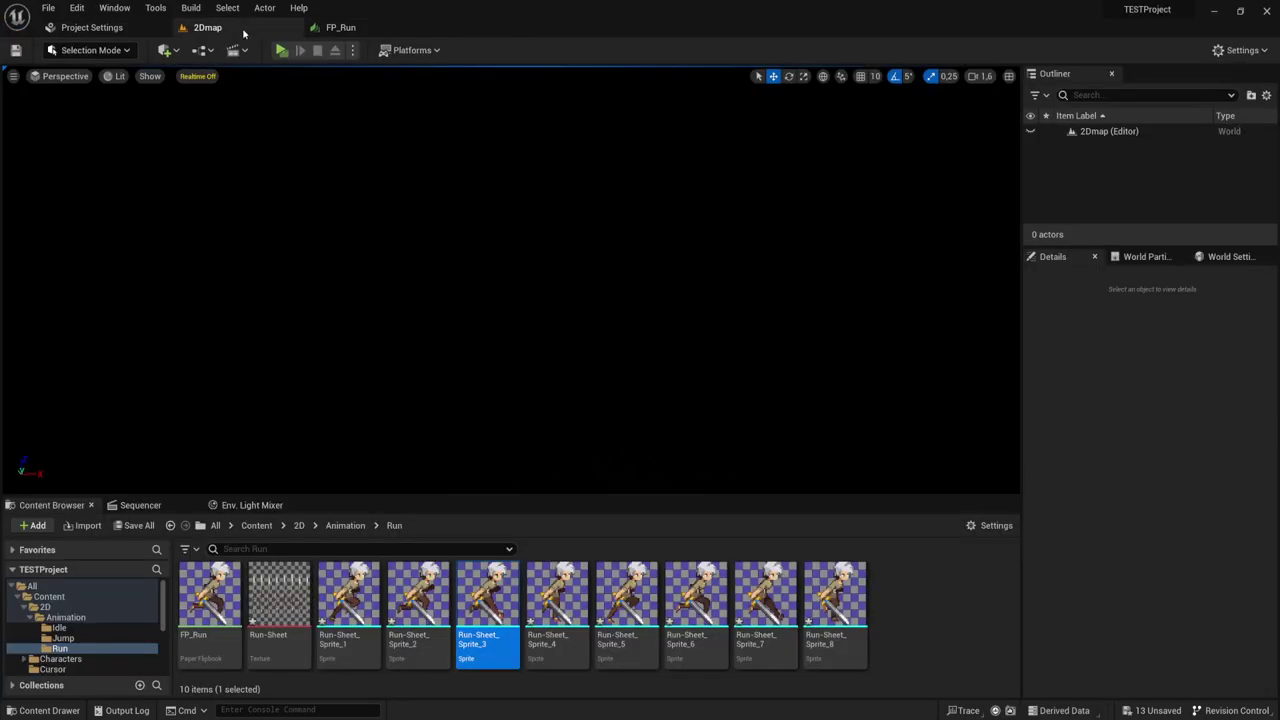
{"action": "left_click", "coordinate": [346, 526]}
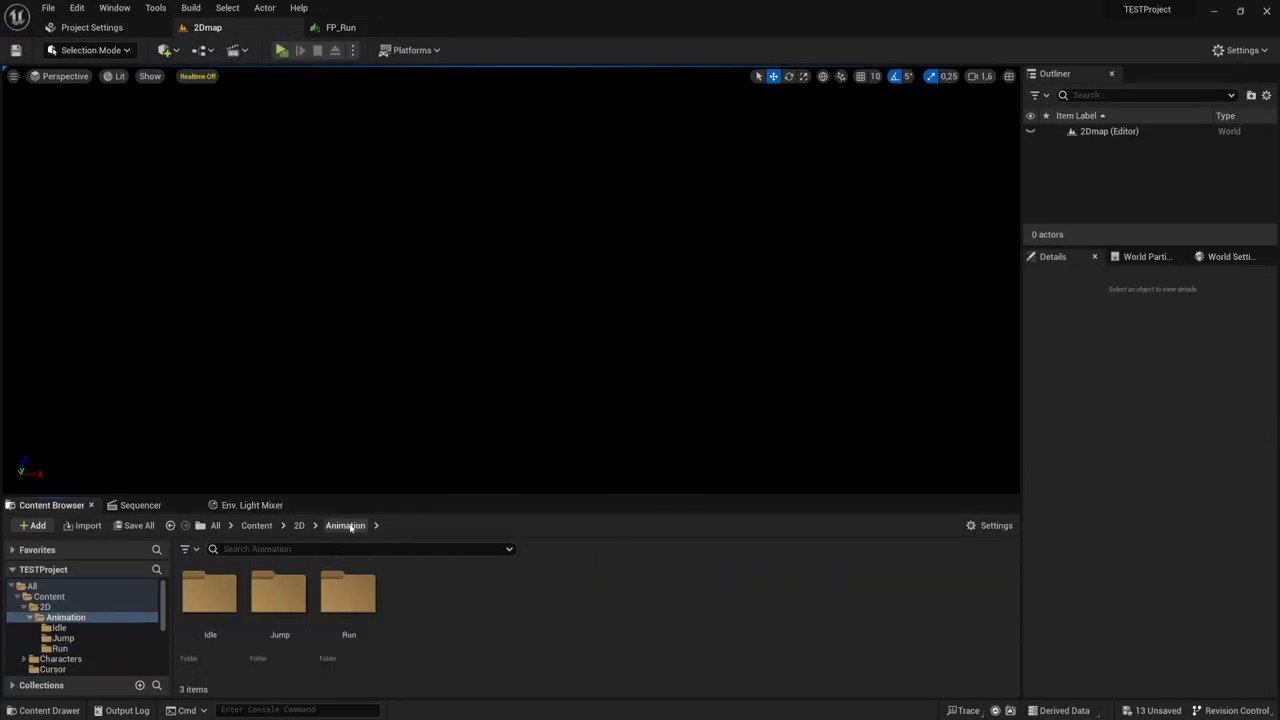